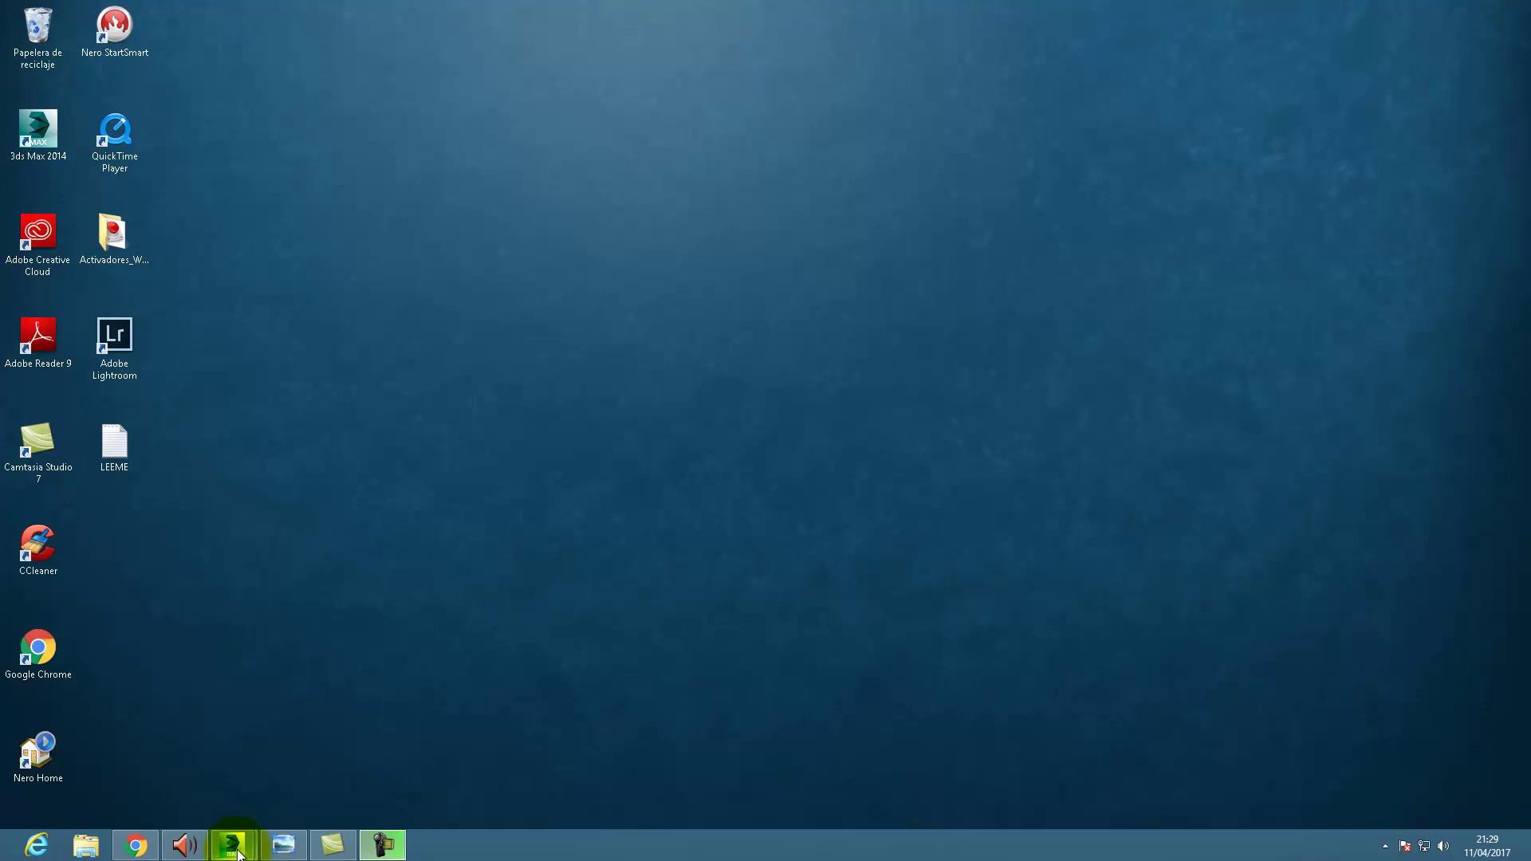
Switch to 3ds Max and examine the logo1-01 reference image in Windows Photo Viewer
click(338, 753)
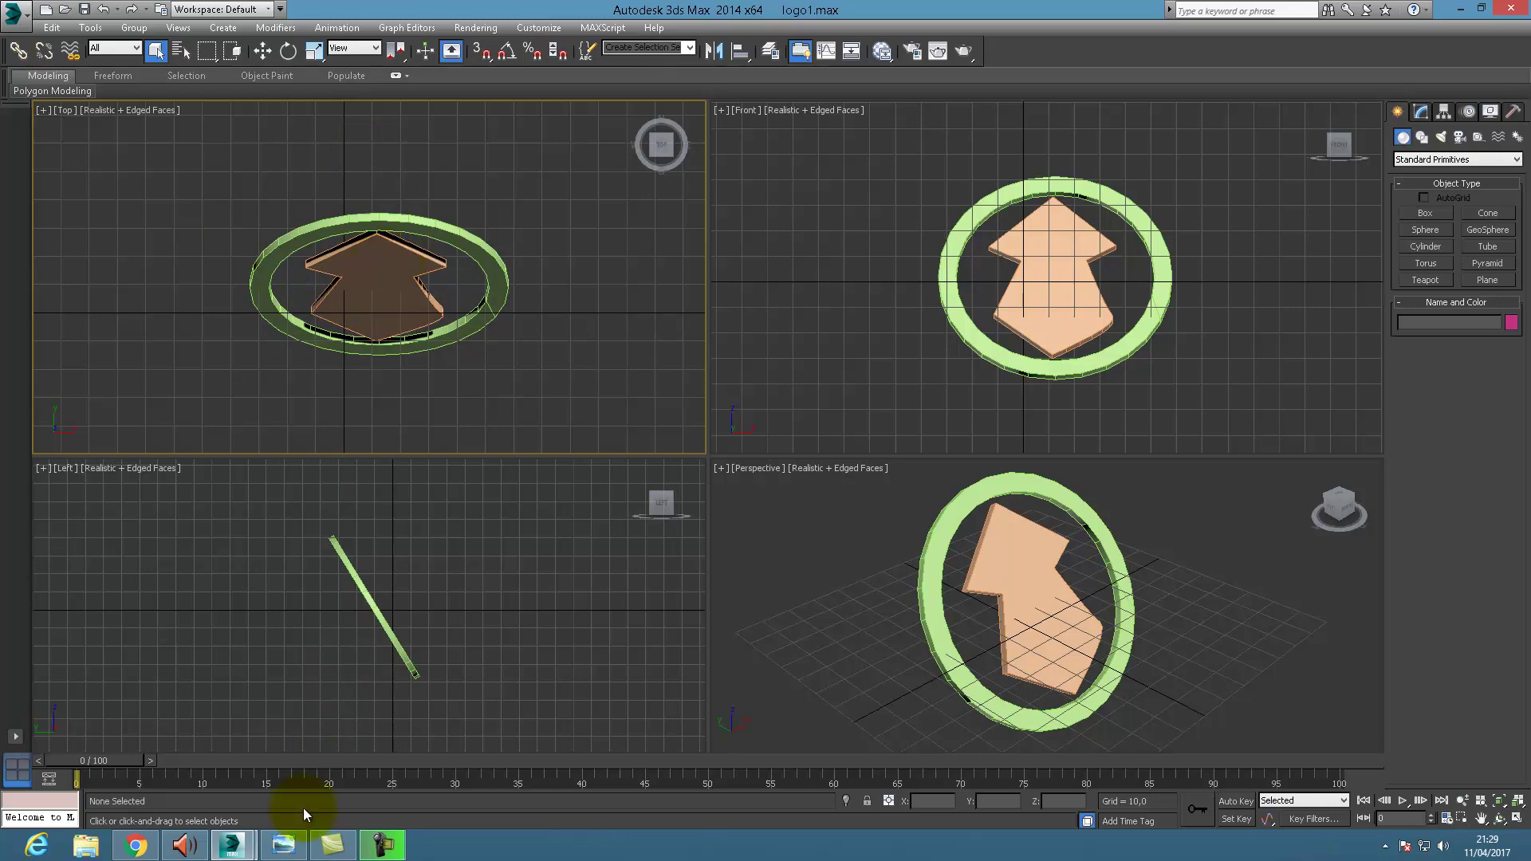
click(283, 844)
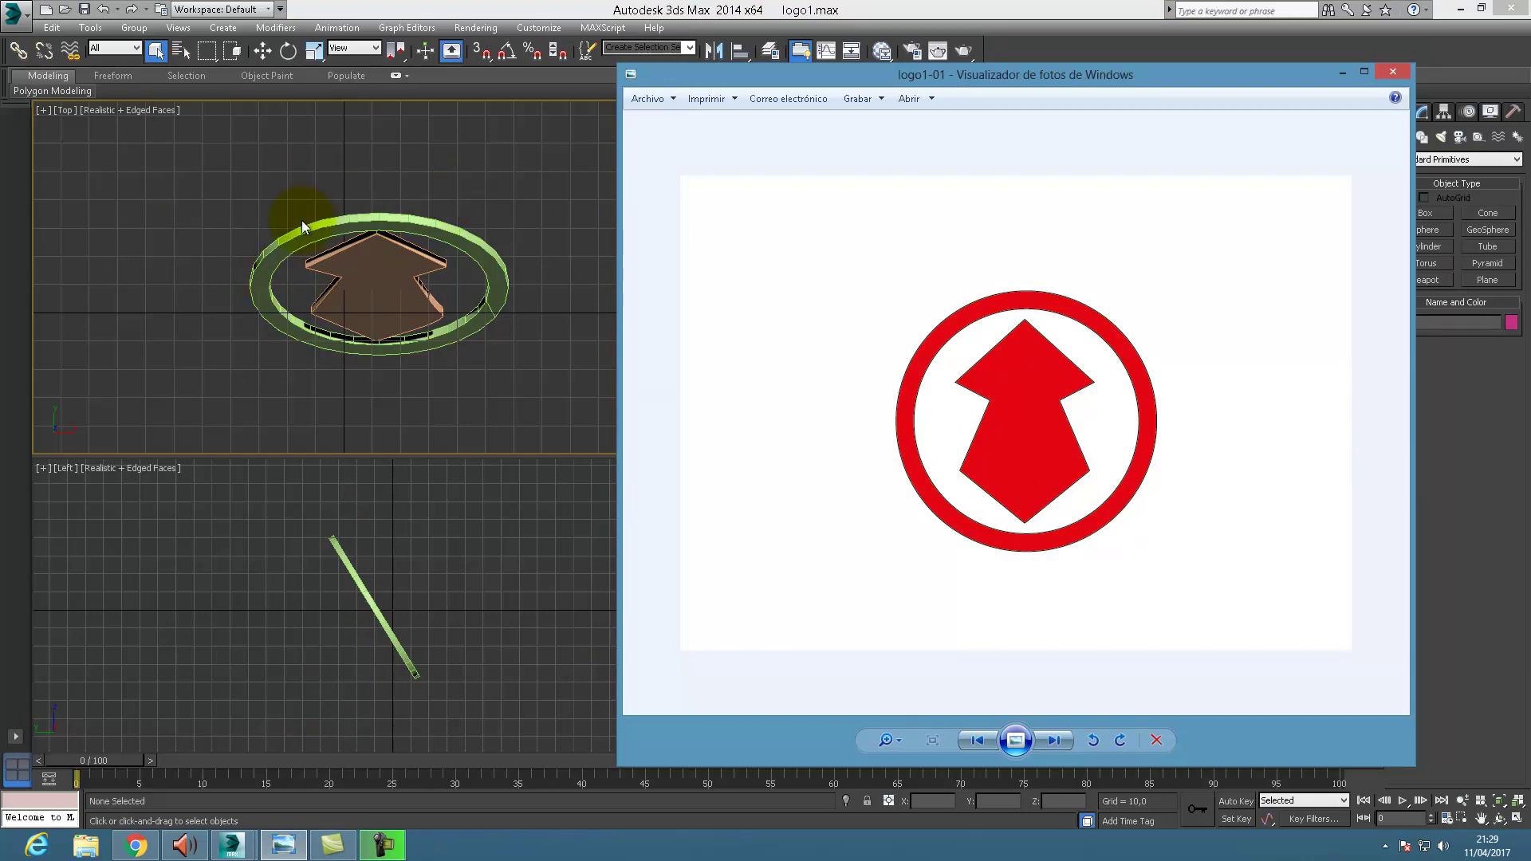
click(1340, 73)
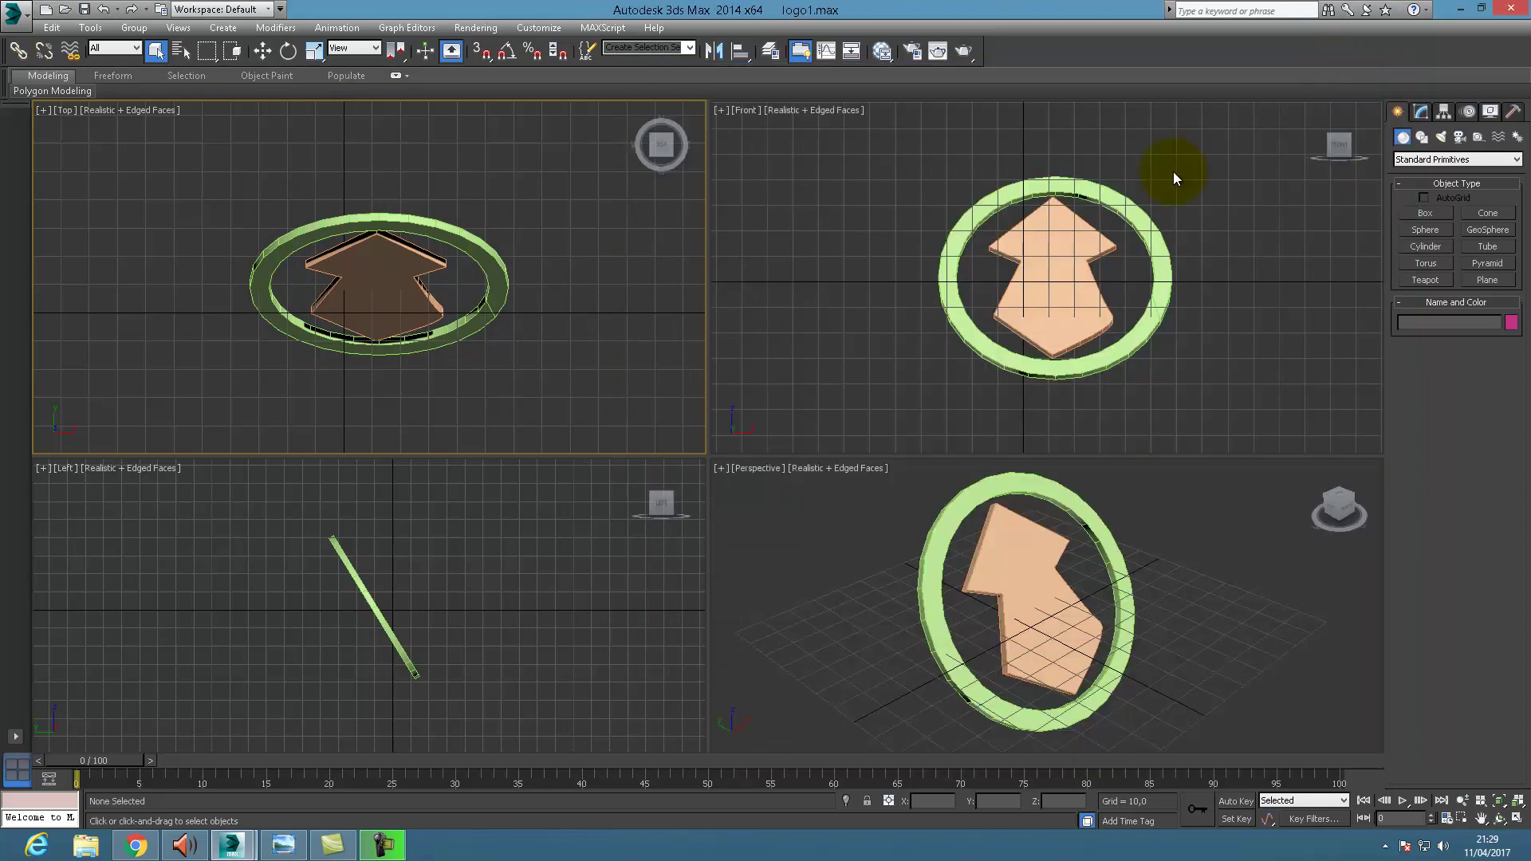
Start a new empty scene without saving the modified one, and close the logo1-01 reference image after a last look
click(32, 26)
click(38, 55)
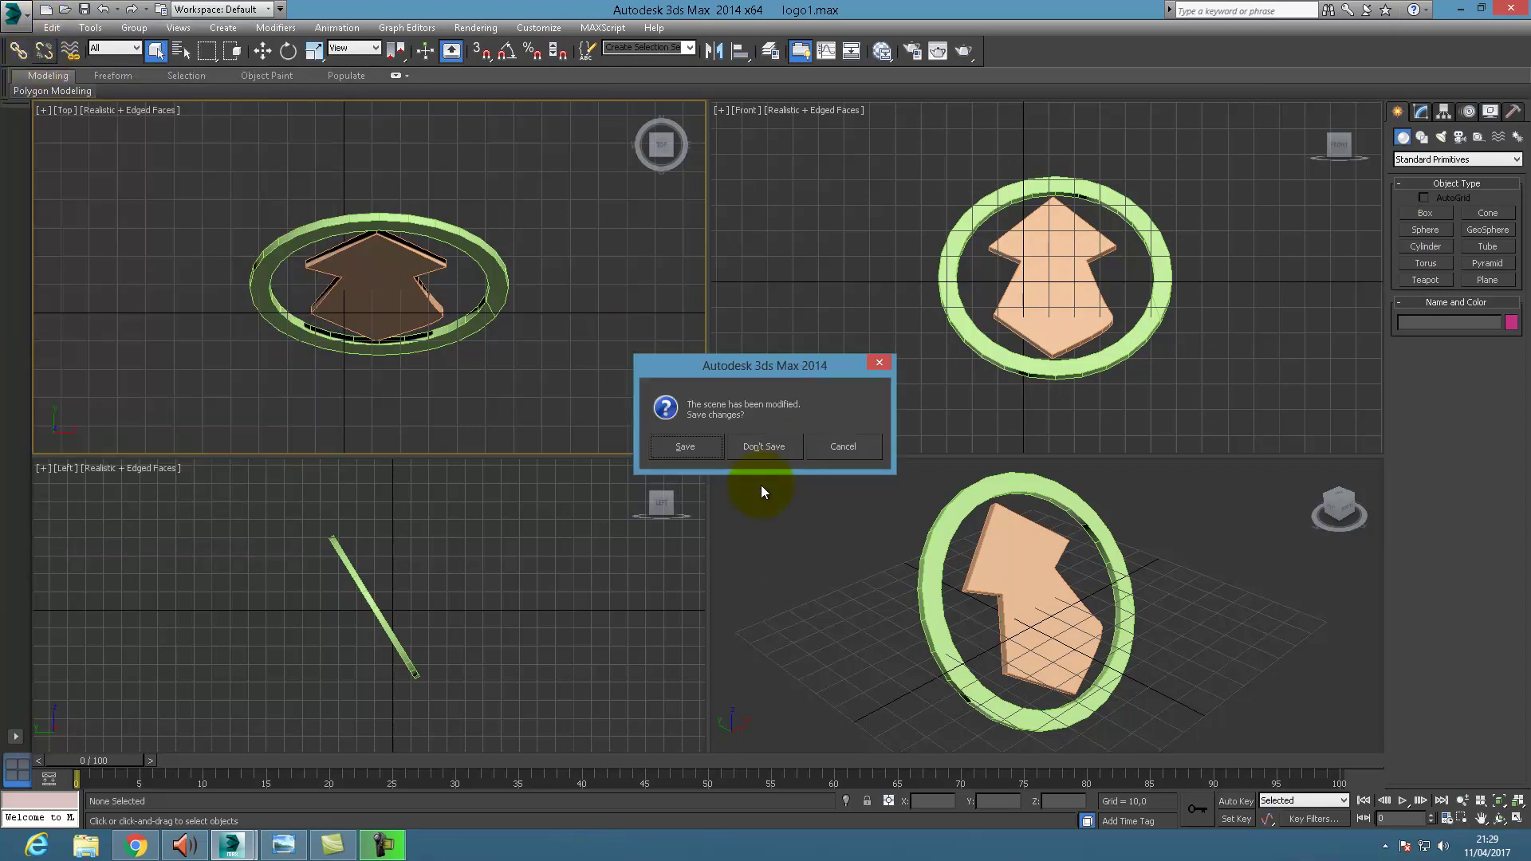
click(771, 450)
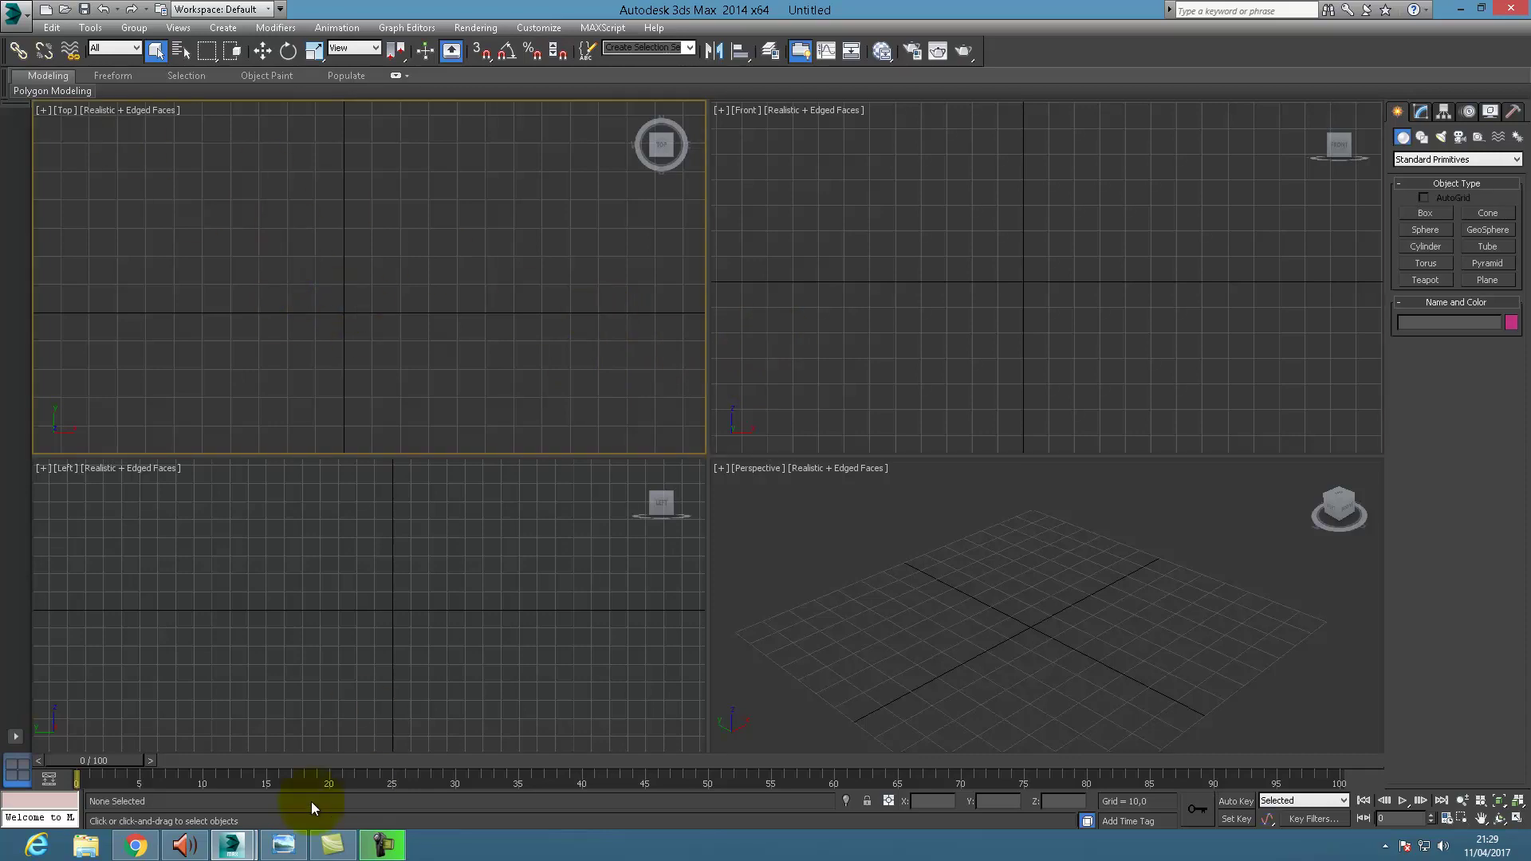
click(285, 842)
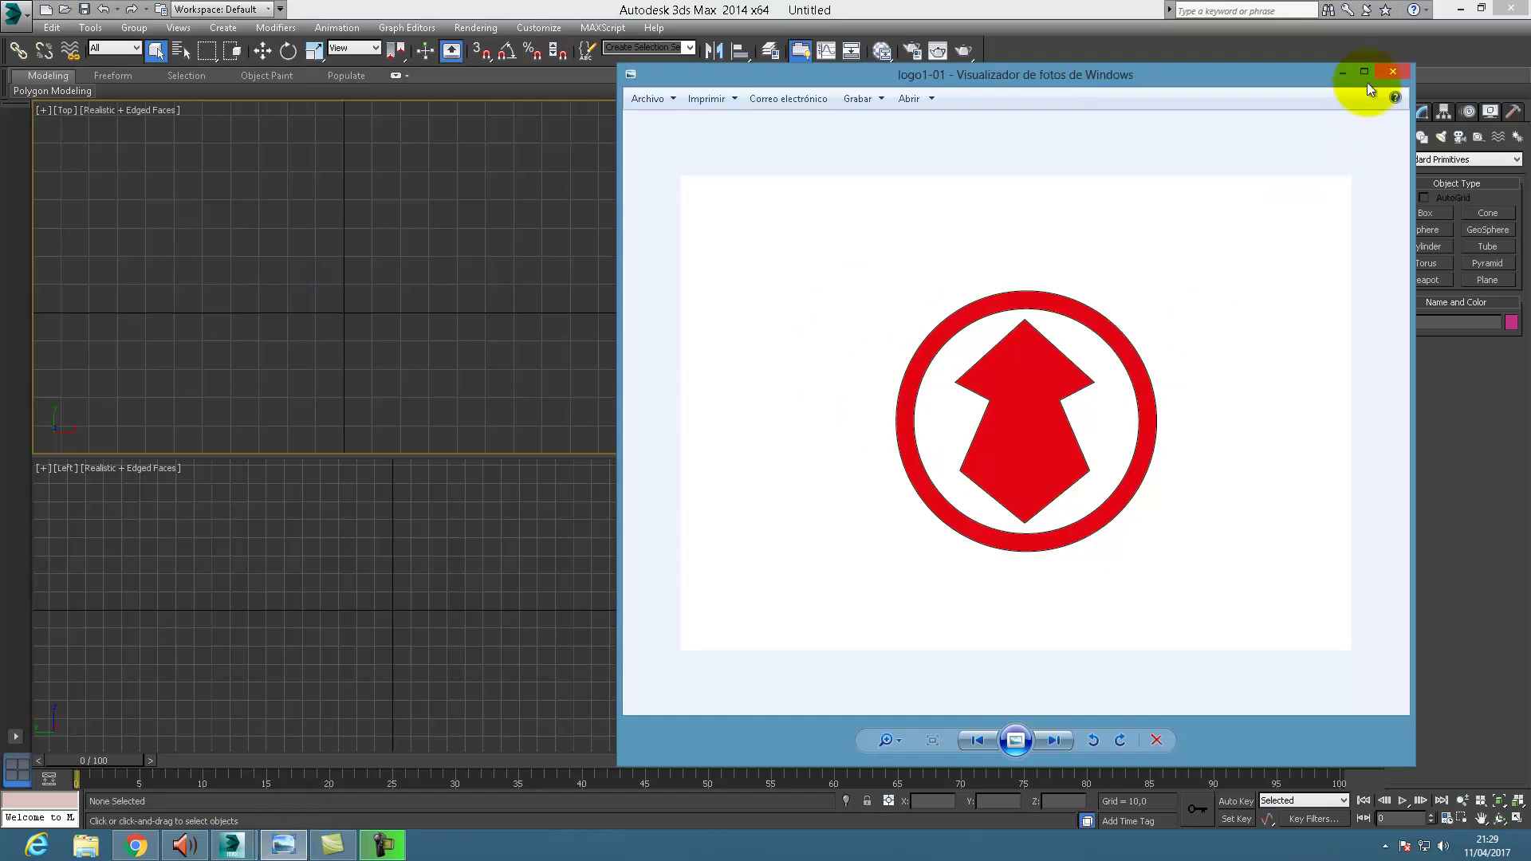
click(1394, 74)
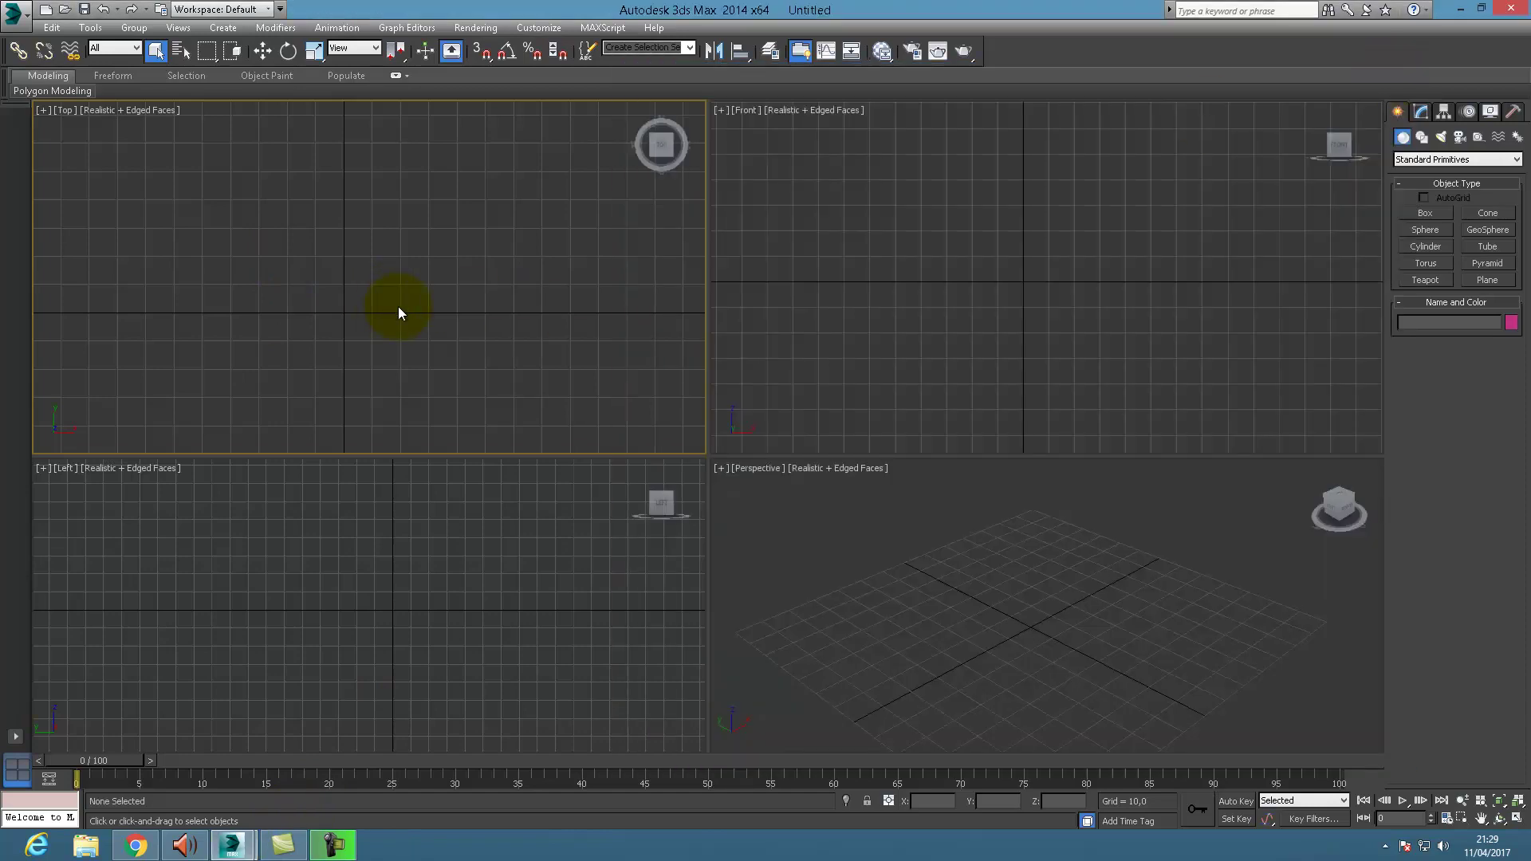
Set logo1-01 from the Documents library as the background image of the active Top viewport
click(179, 28)
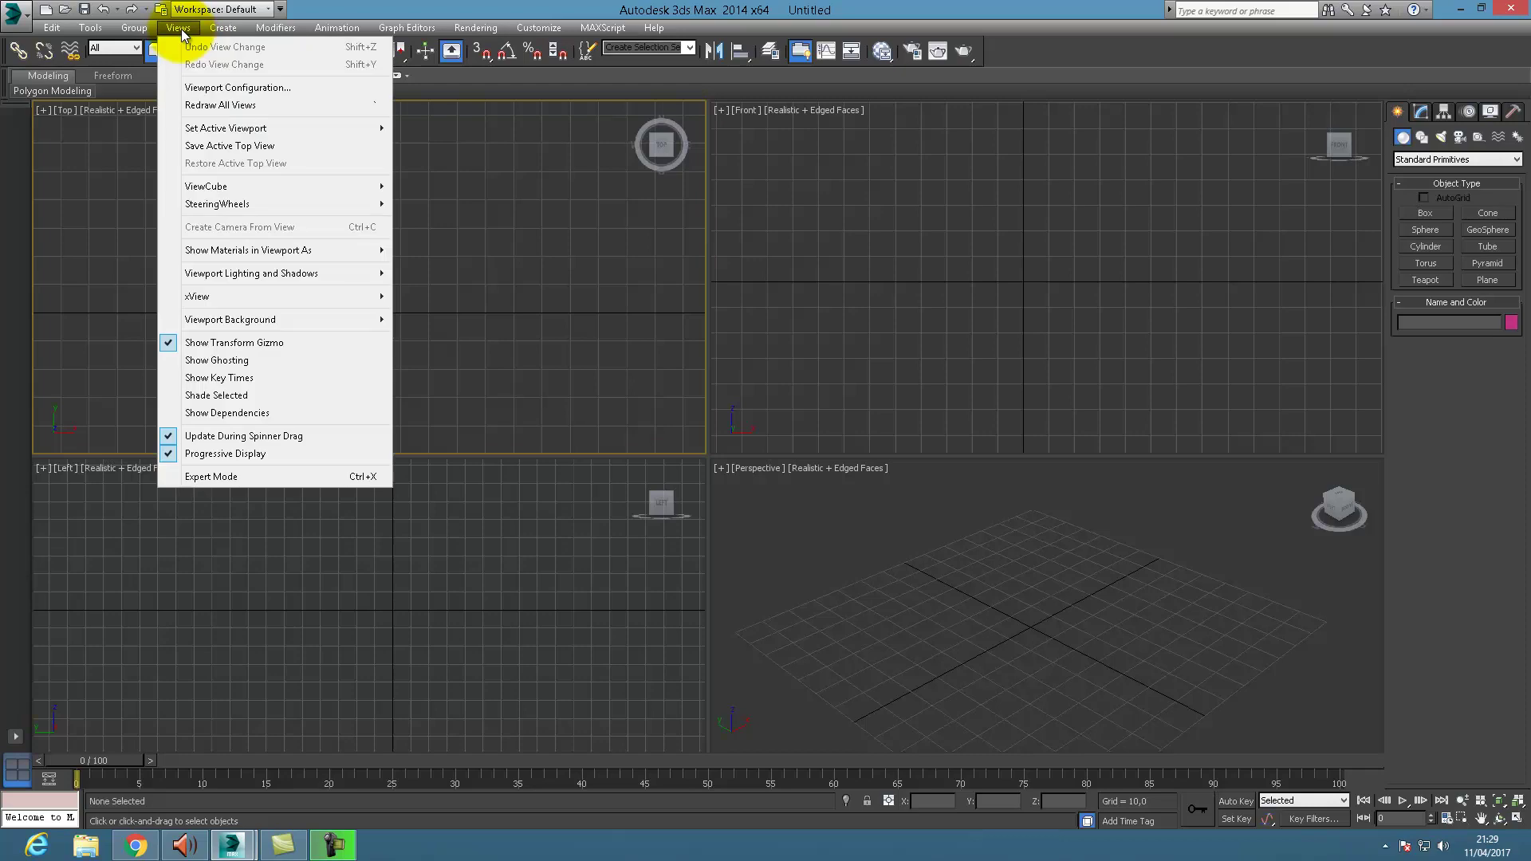
mouse_move(284, 323)
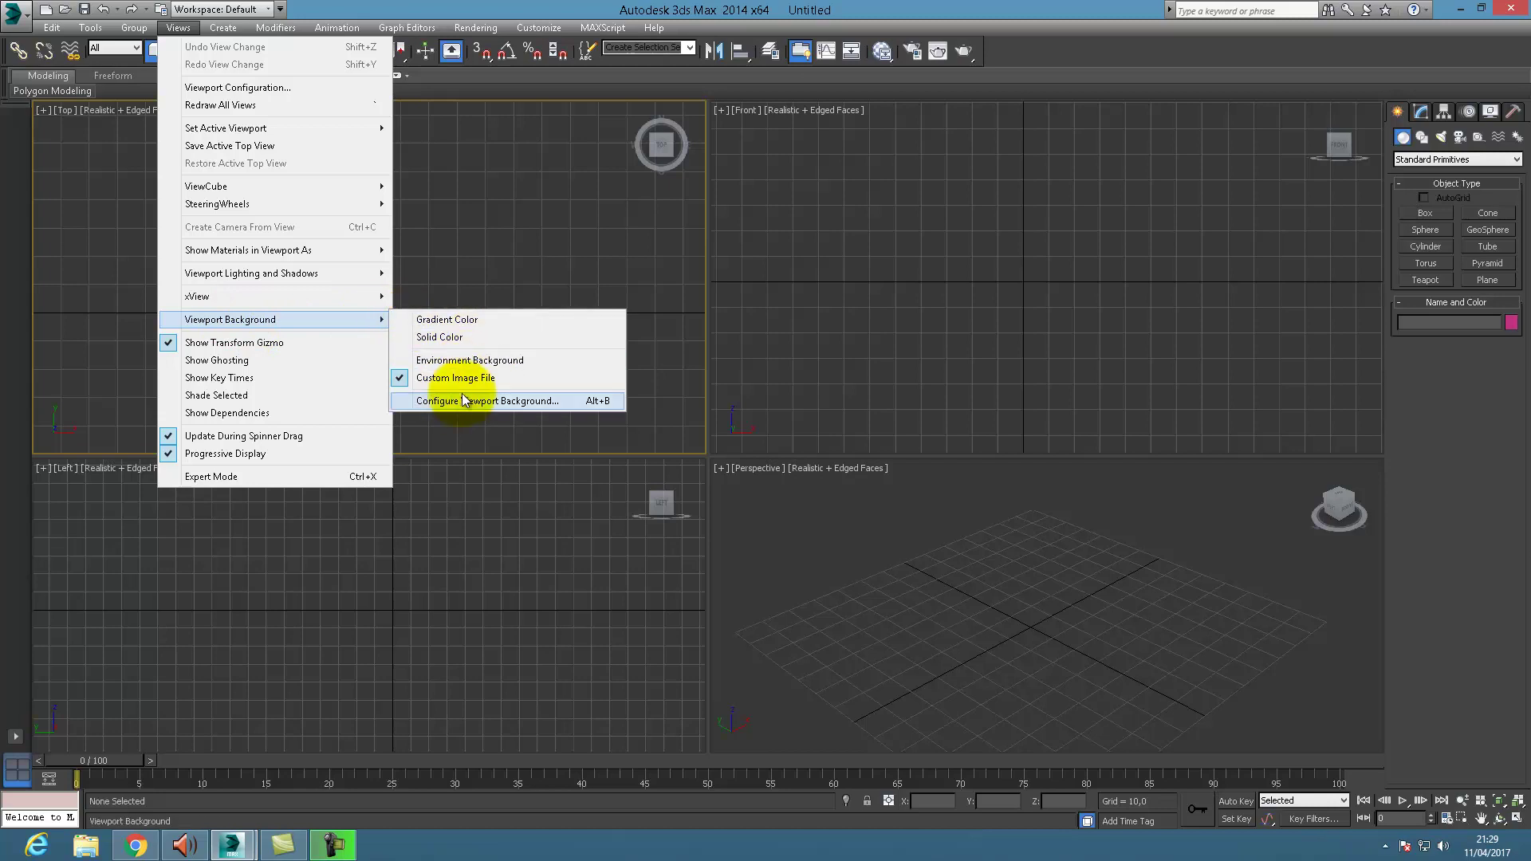
click(510, 401)
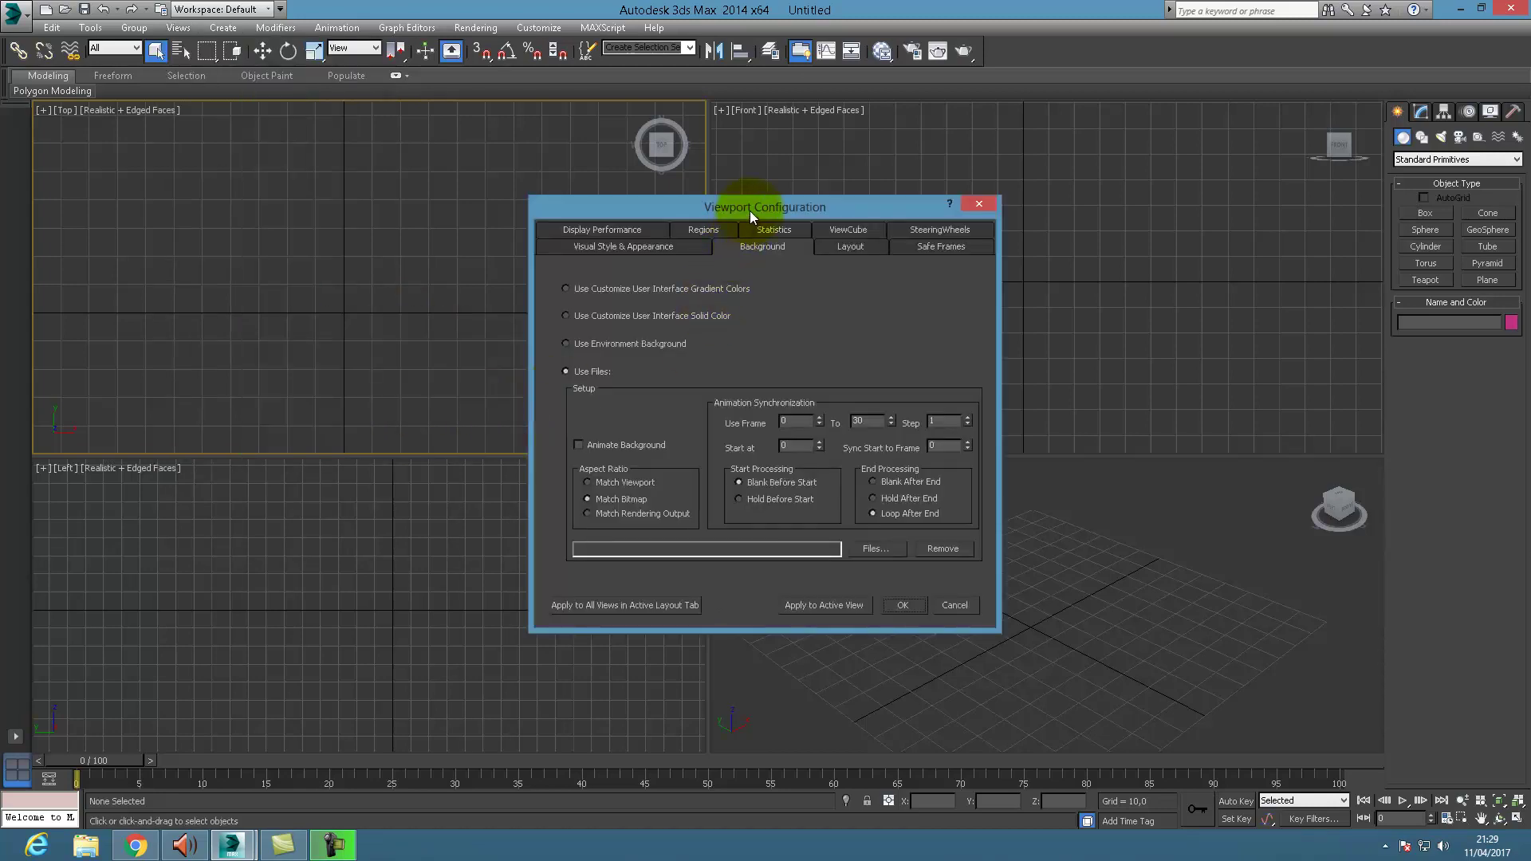
drag(759, 205, 763, 160)
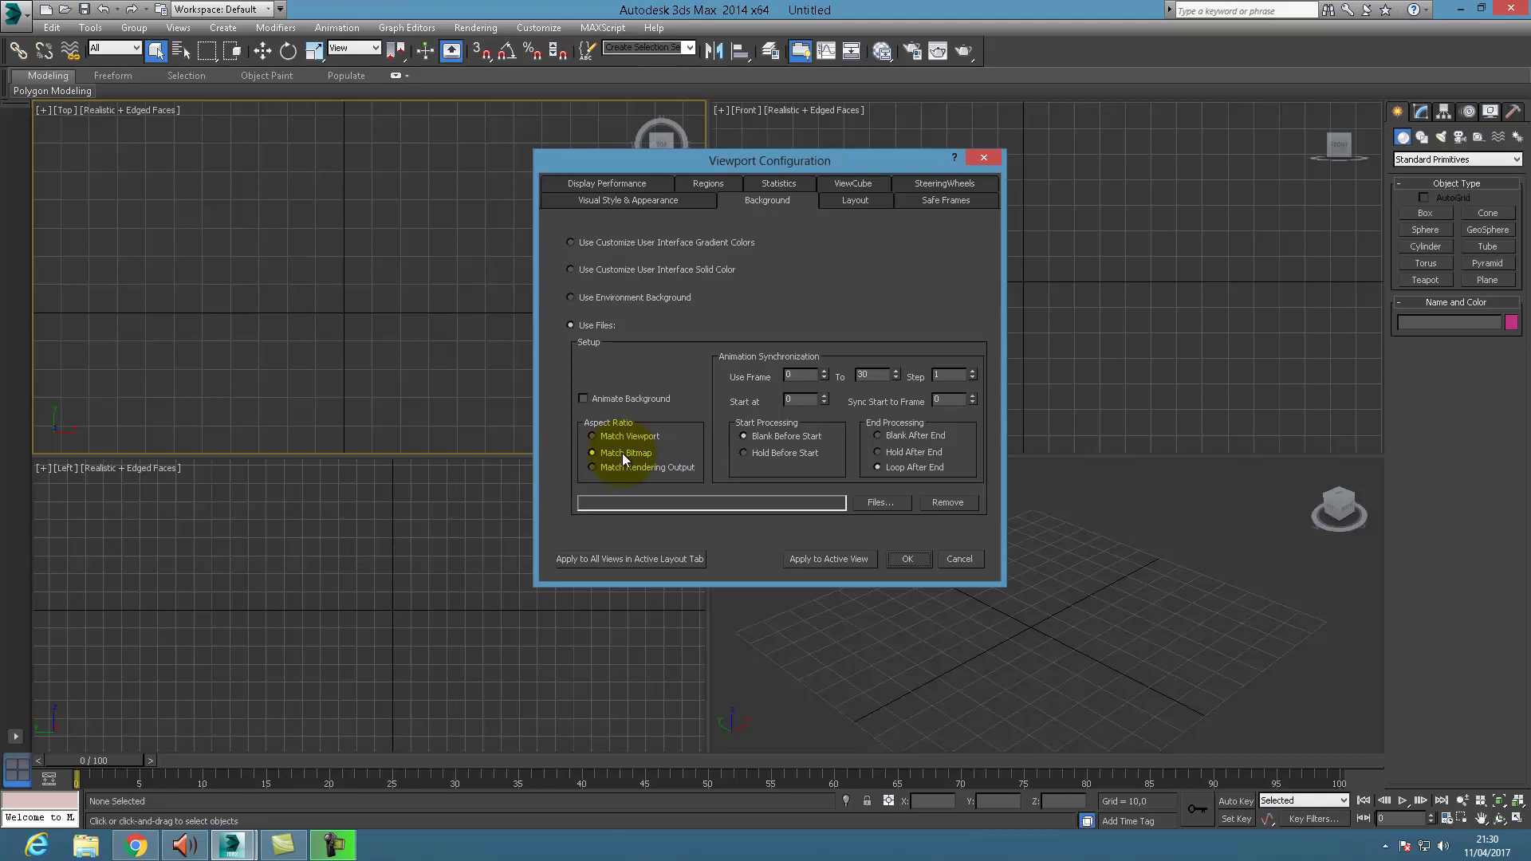
click(877, 502)
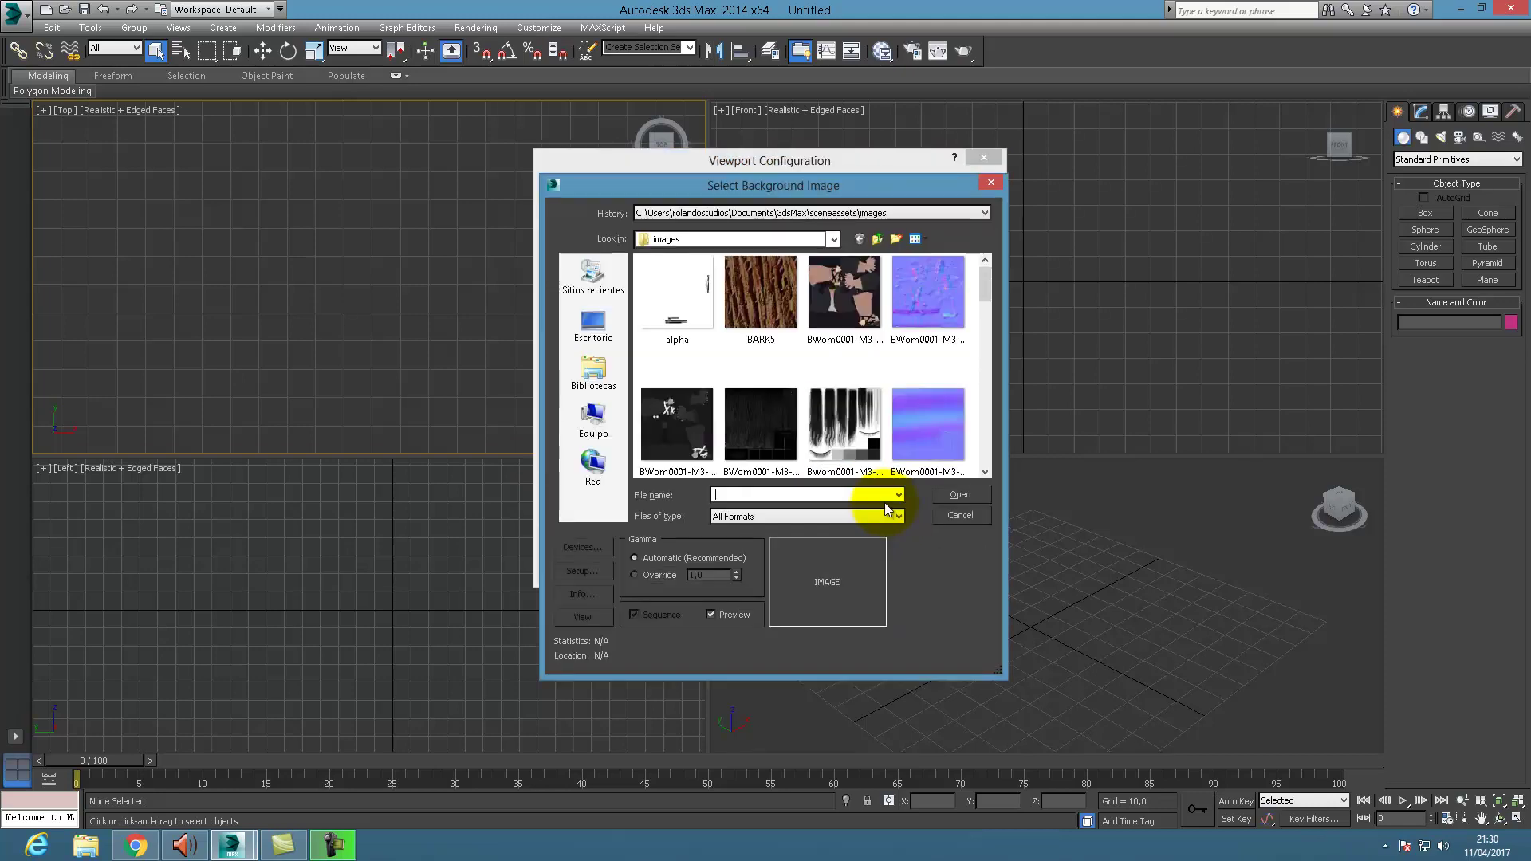
click(596, 418)
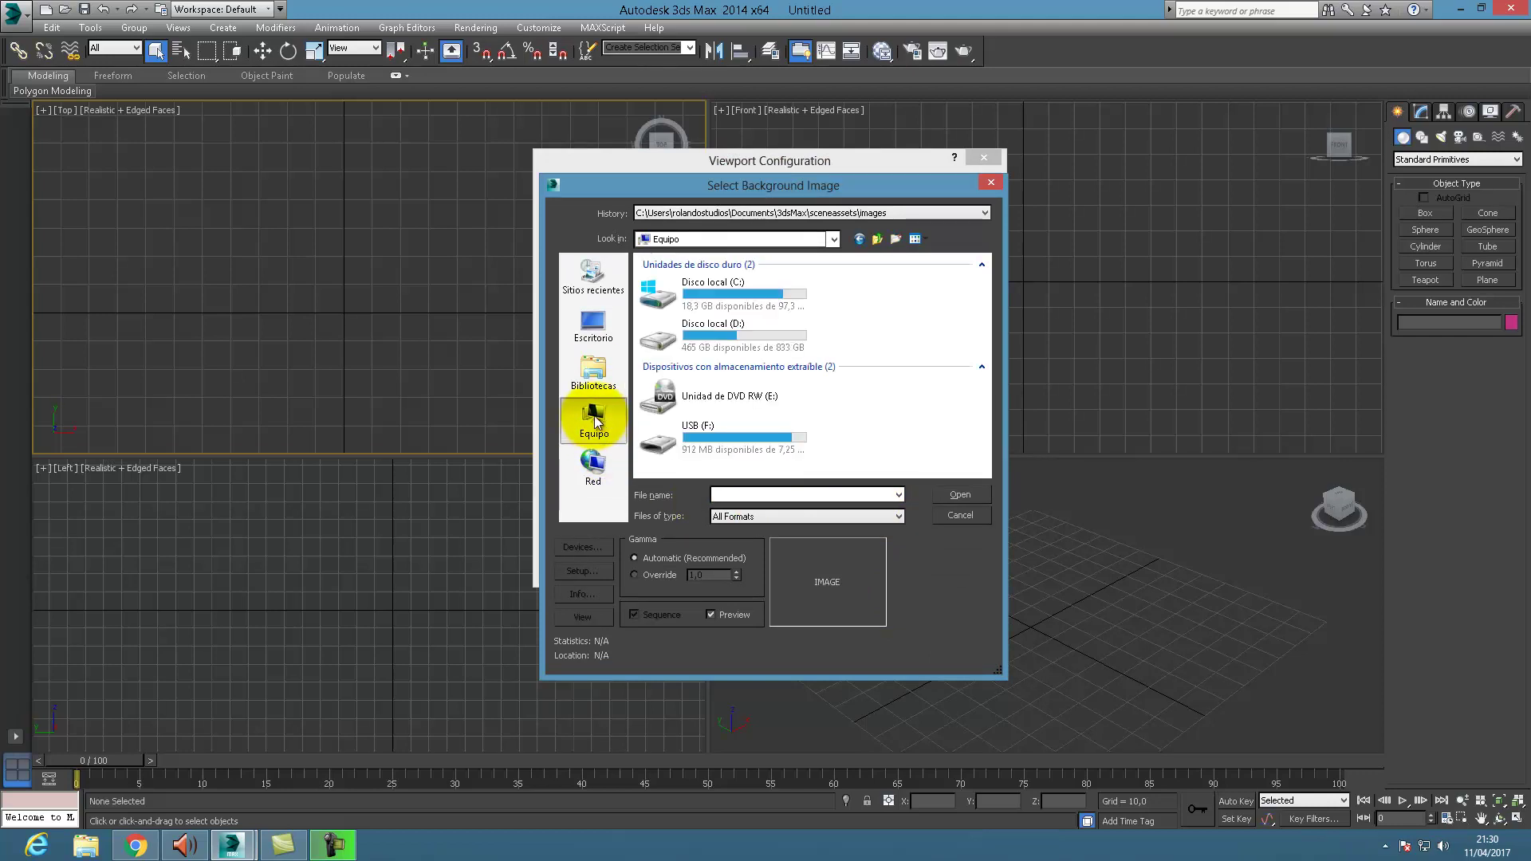
click(604, 378)
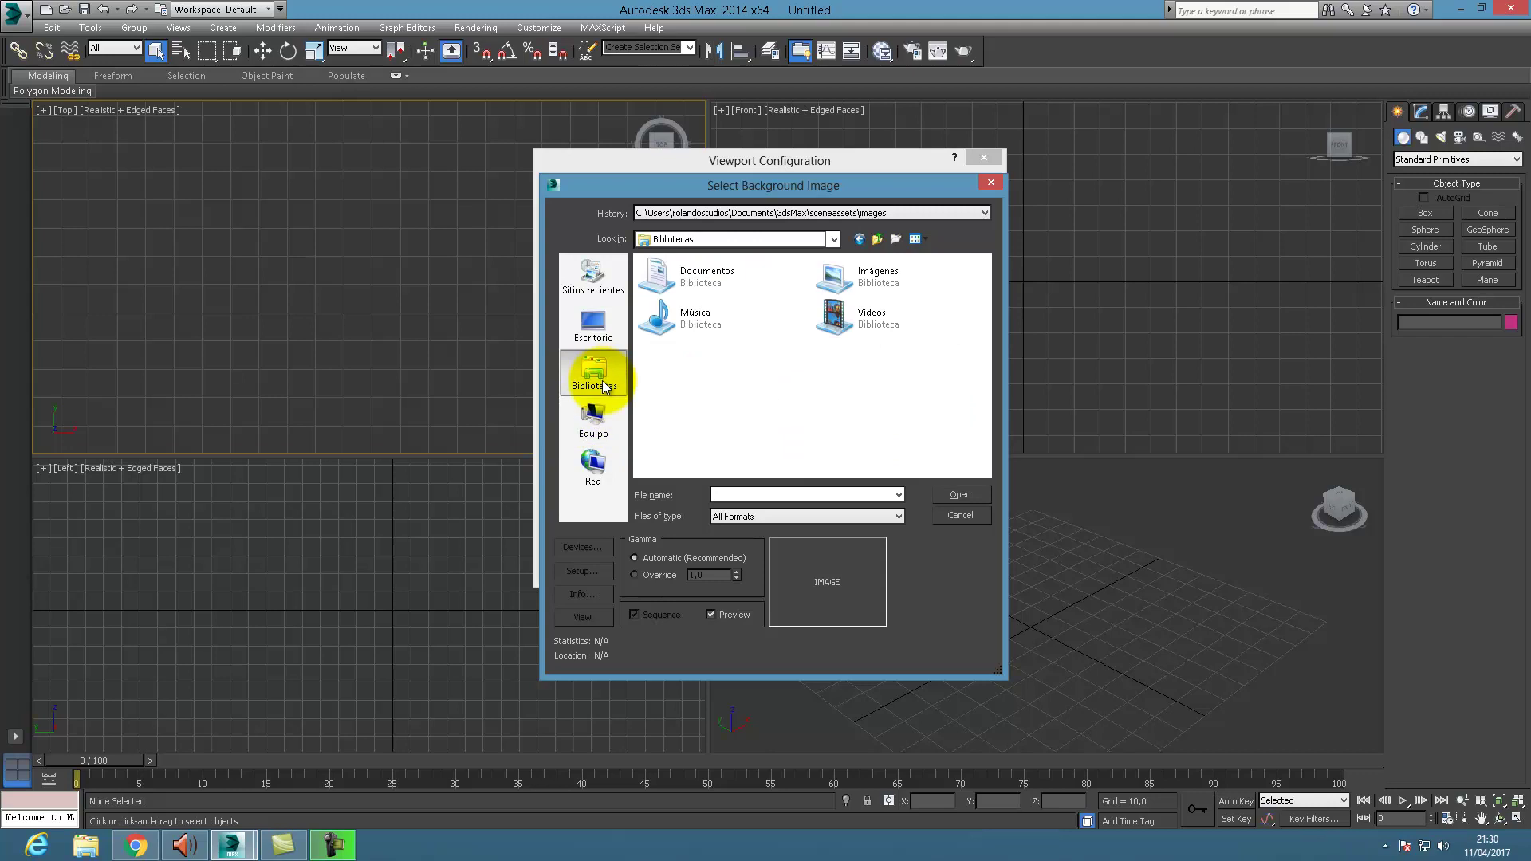
double_click(692, 277)
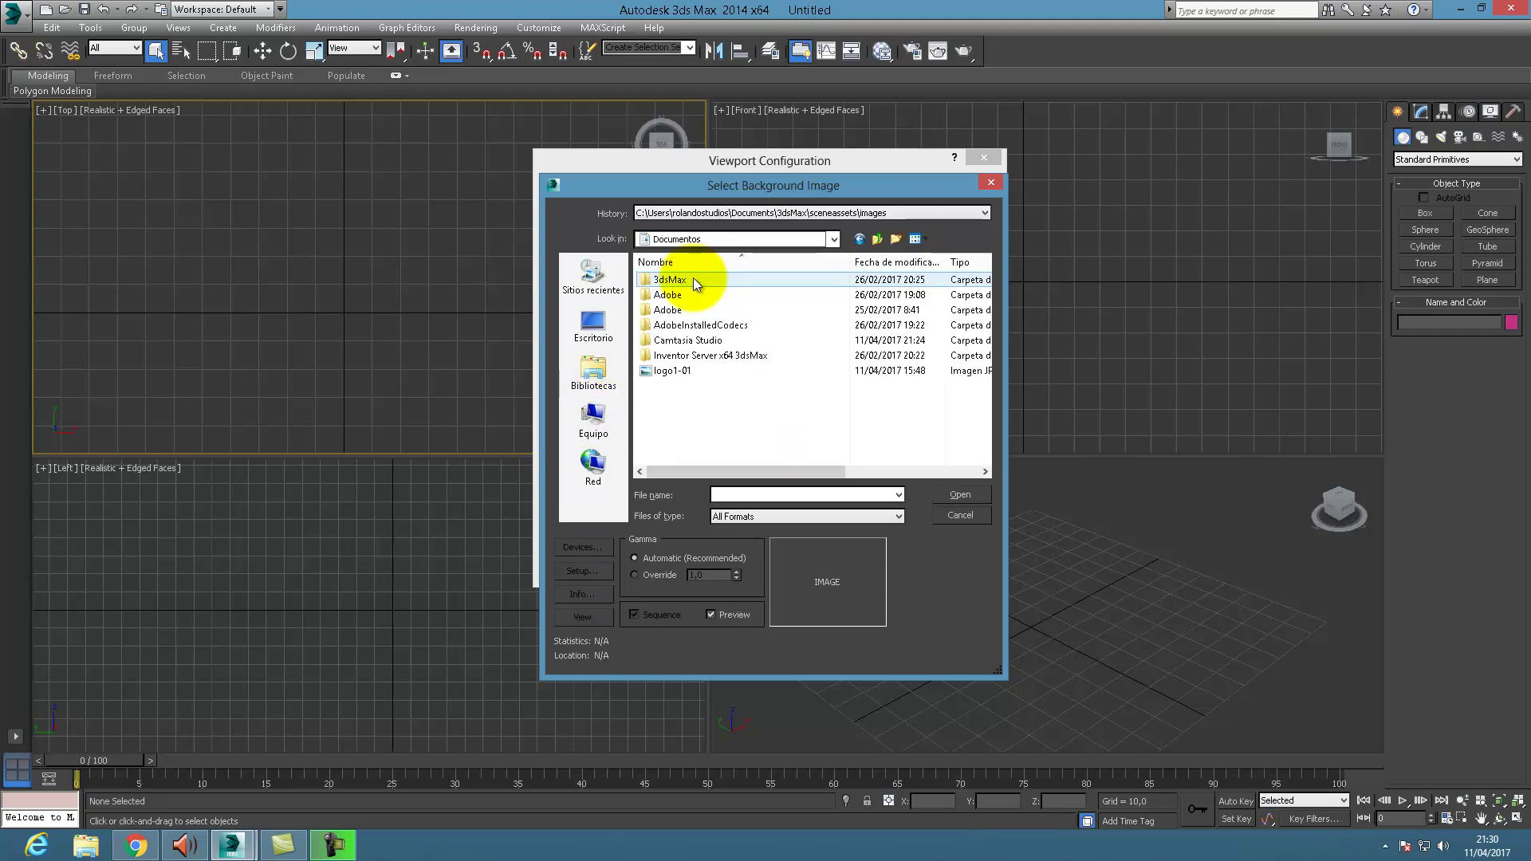
click(677, 371)
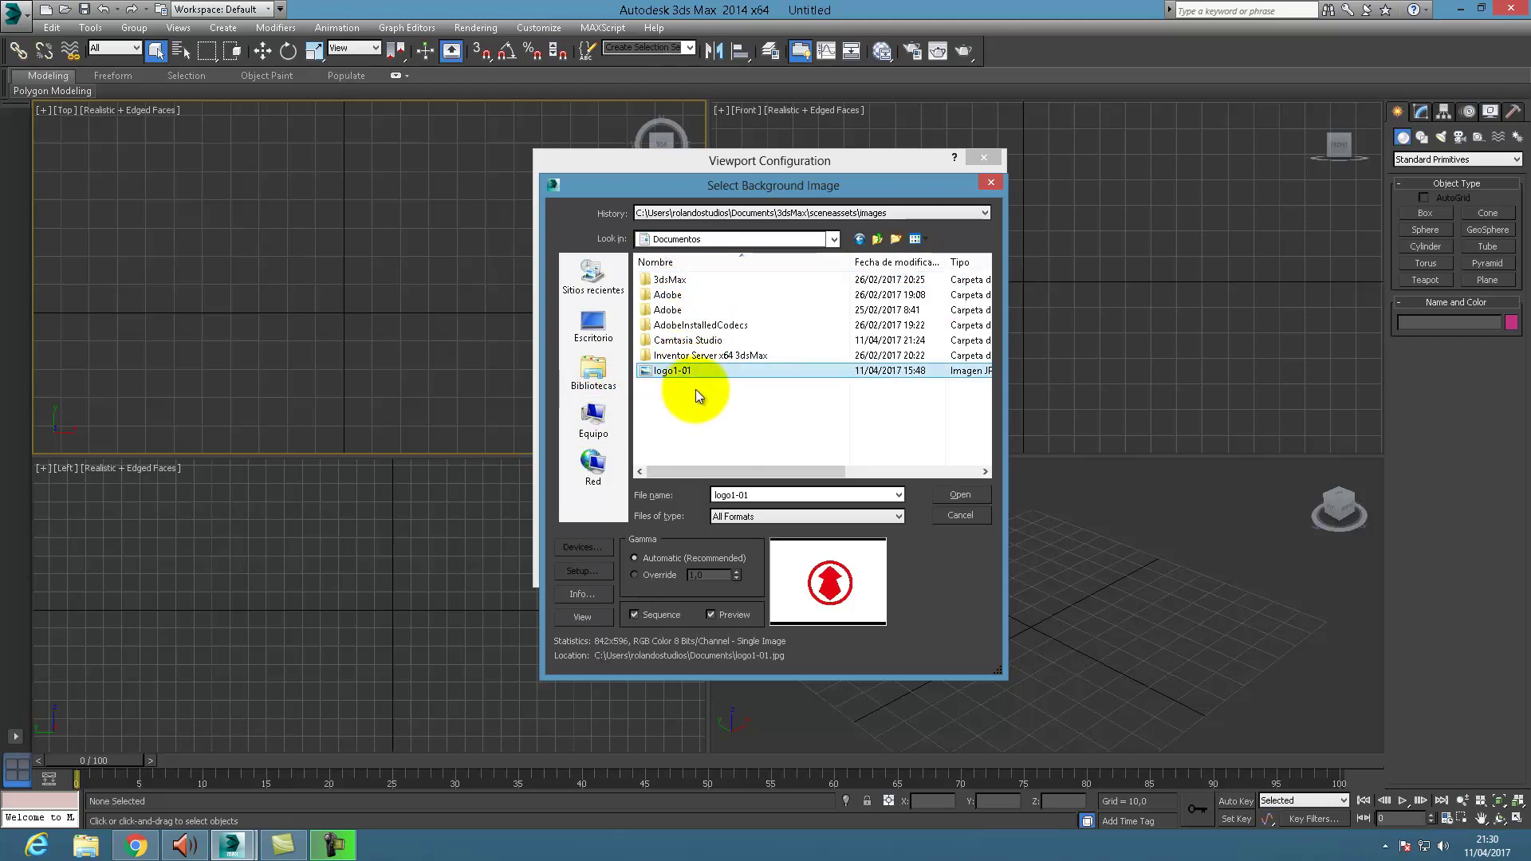
click(968, 496)
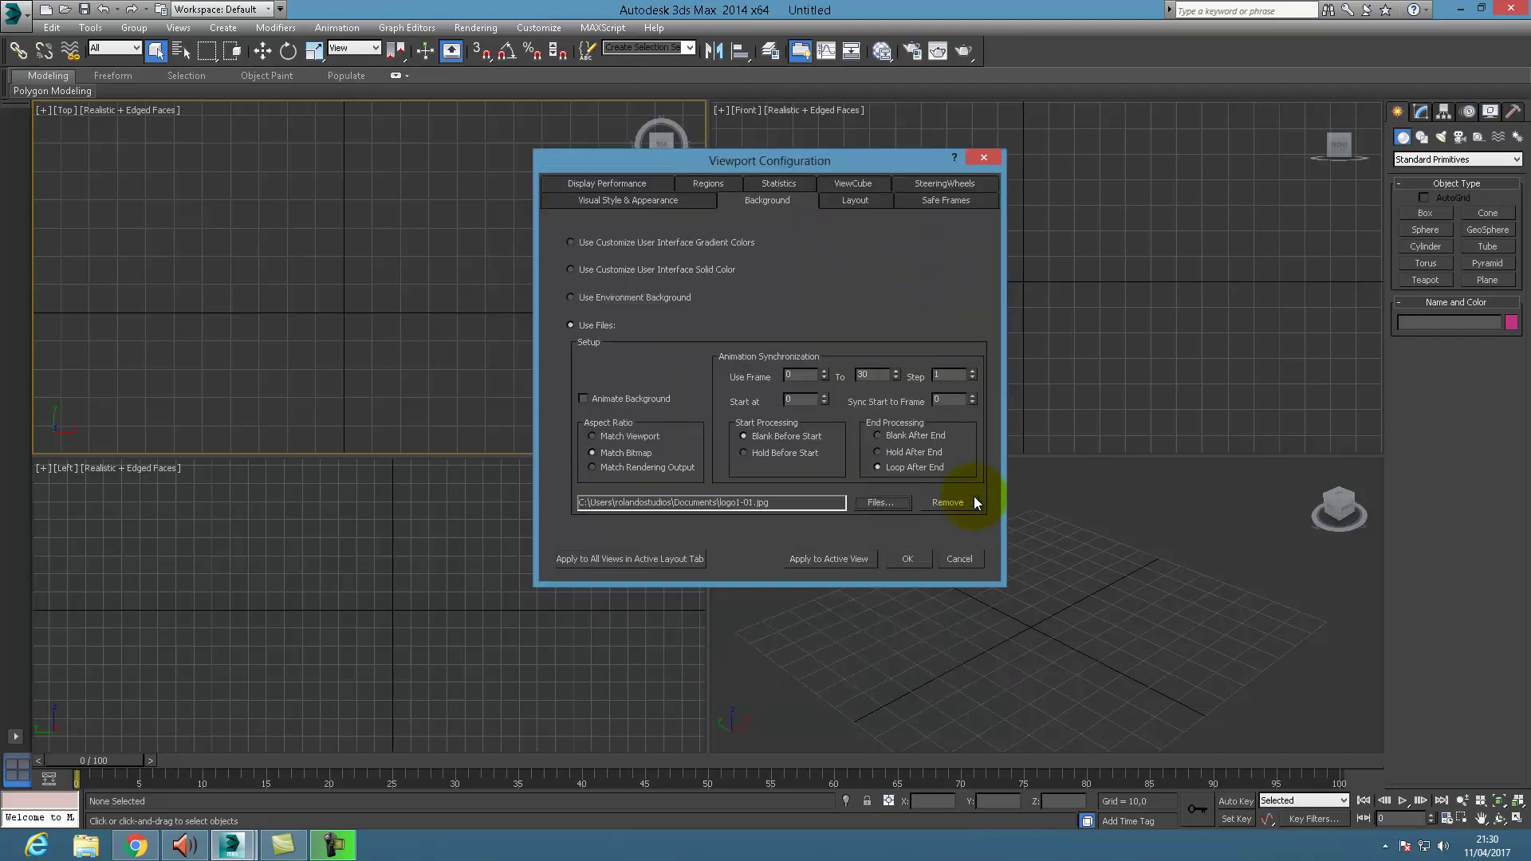
click(866, 557)
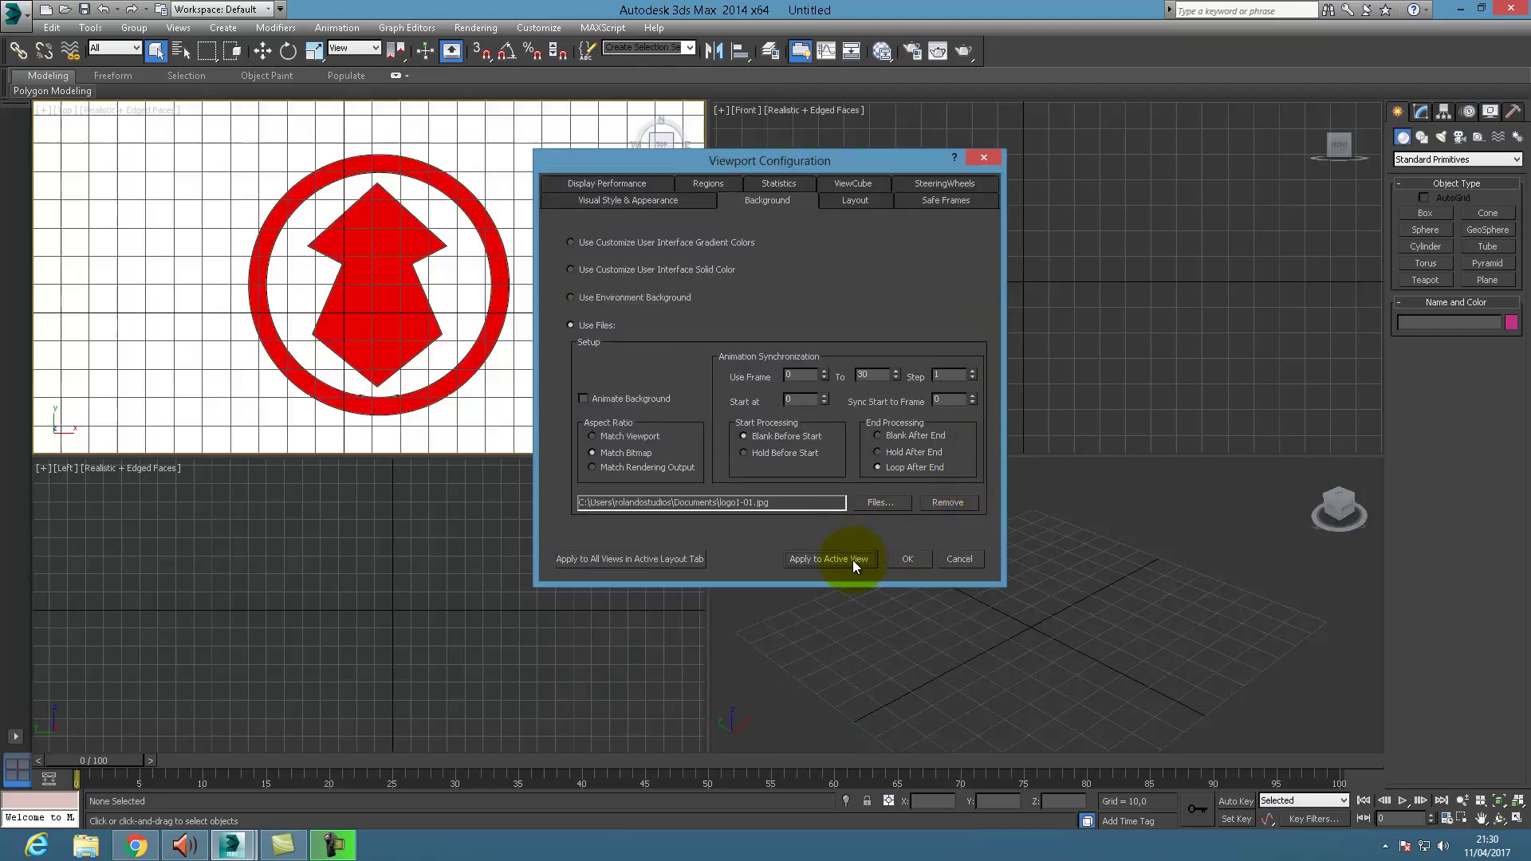
click(907, 559)
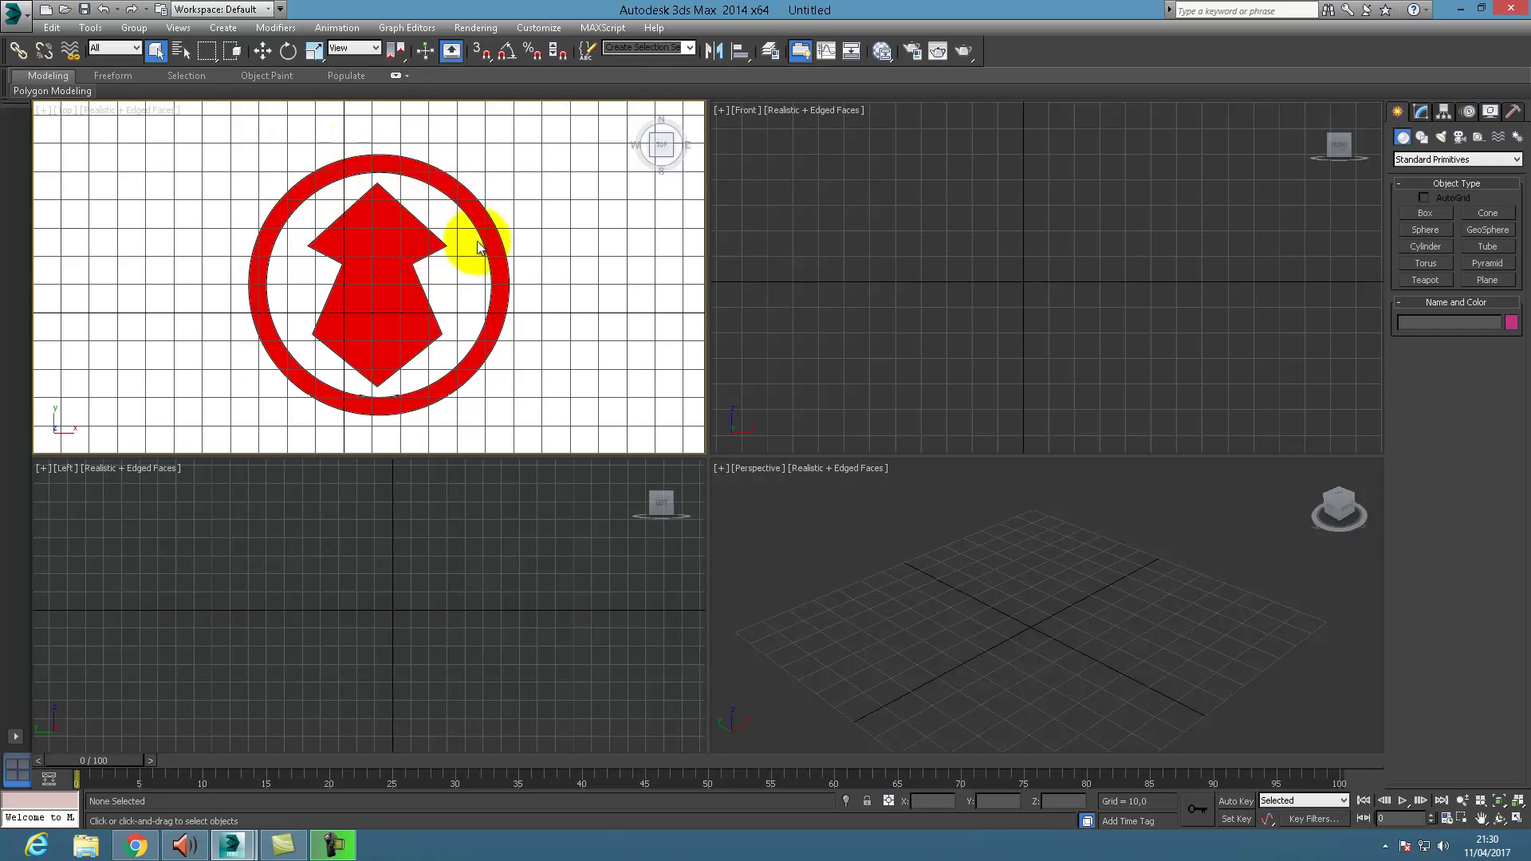
Draw a circle spline with a radius of about 46.7 in the Top view and align it with the logo ring's outer edge
click(1422, 138)
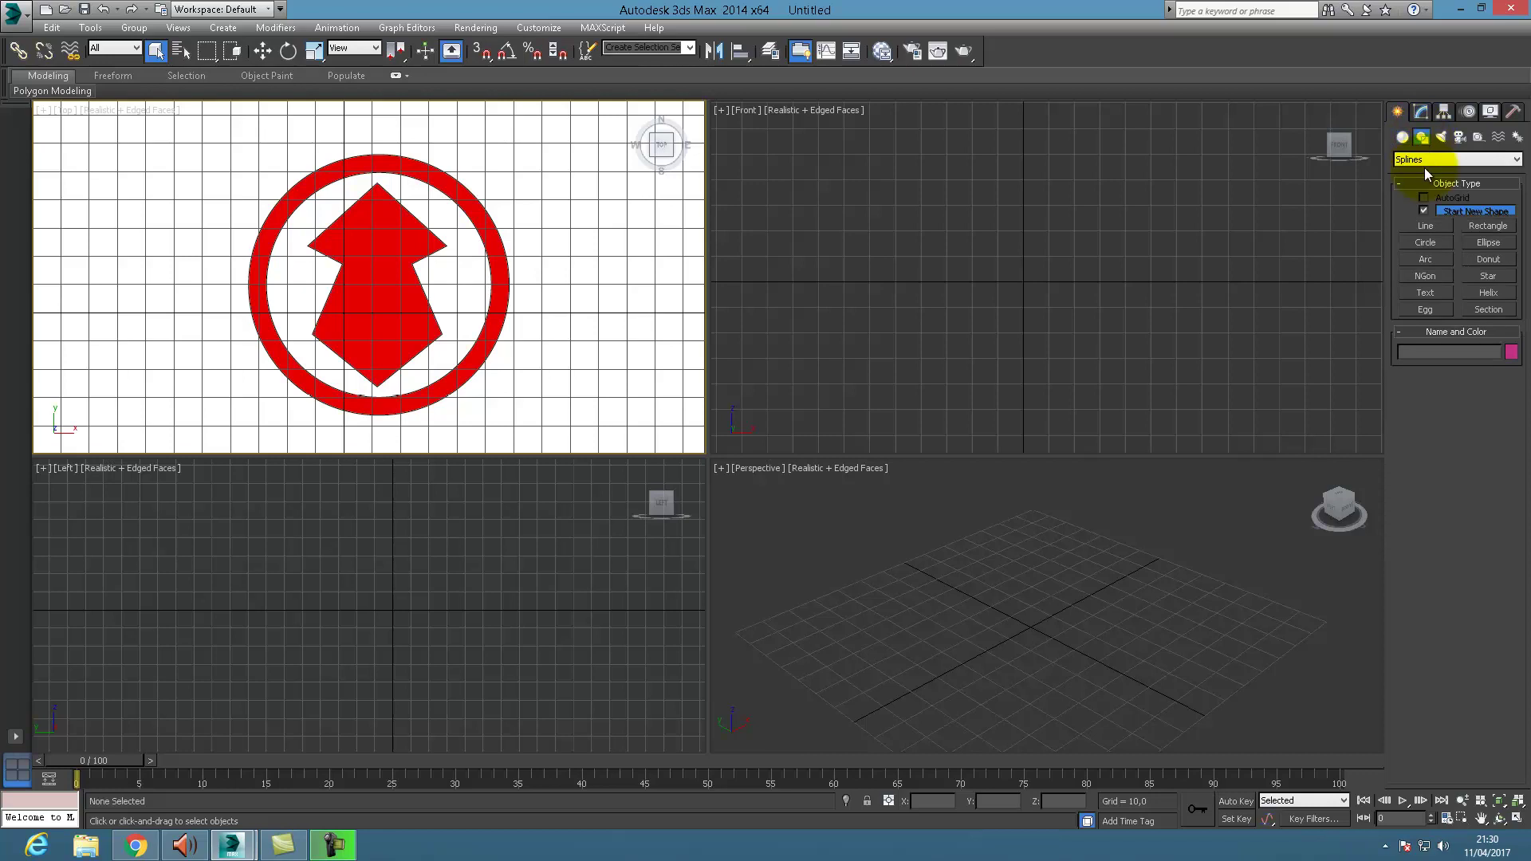
click(1426, 243)
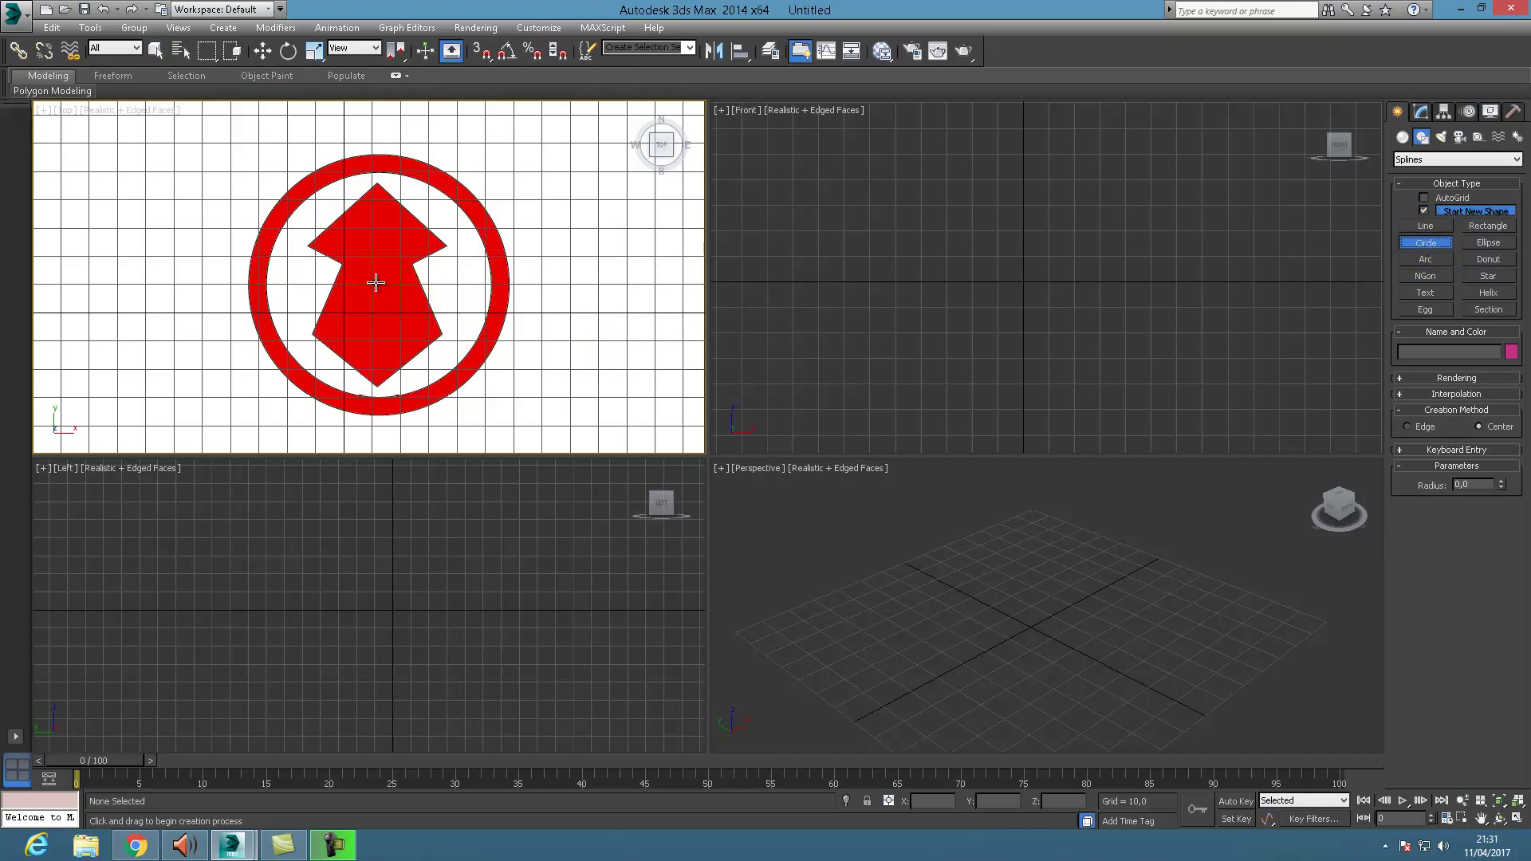
drag(376, 279, 449, 390)
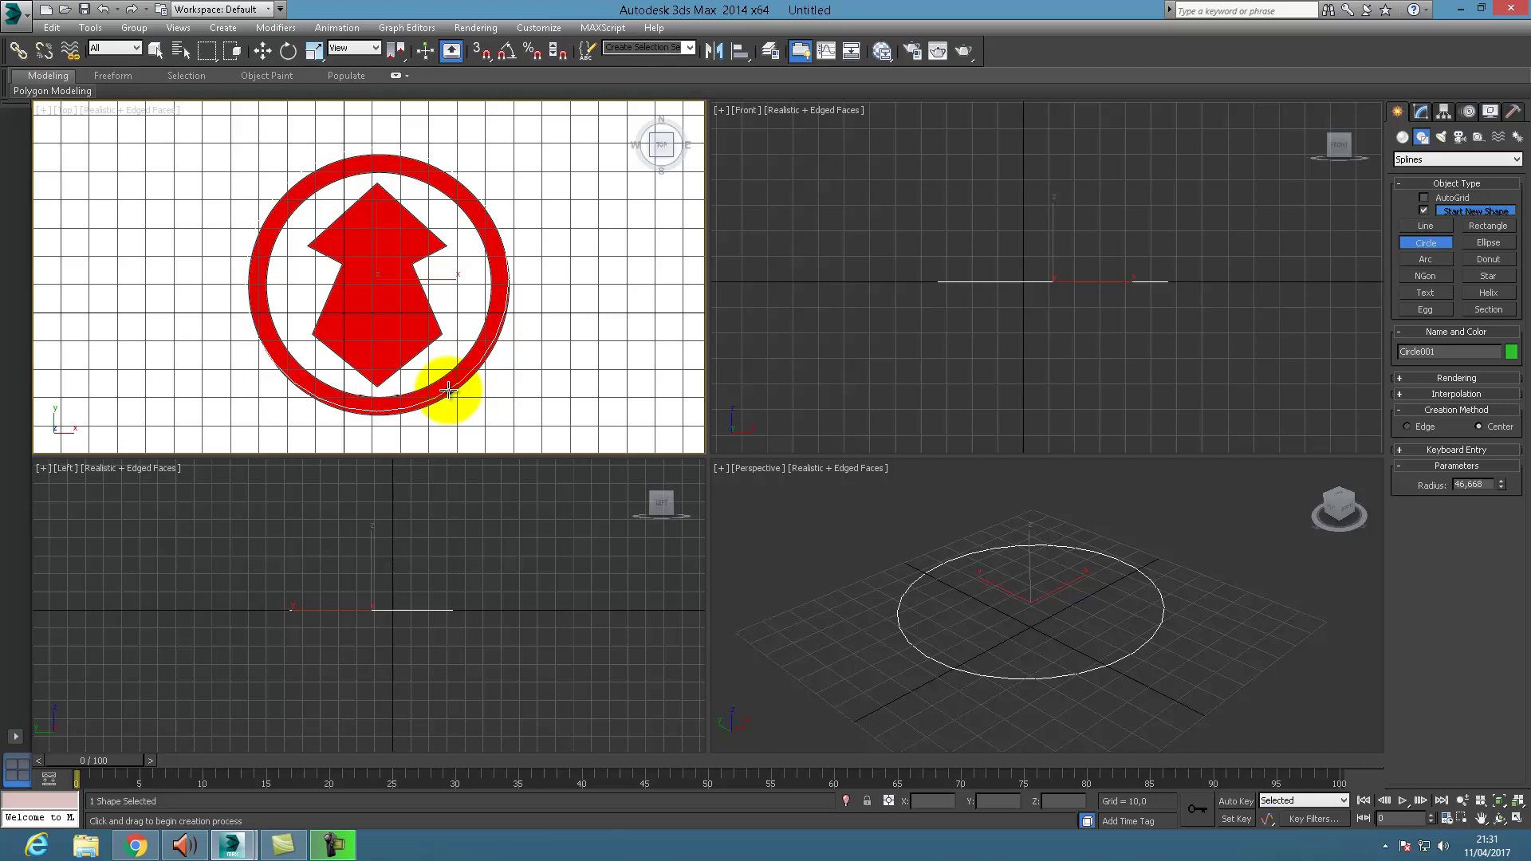
drag(448, 391, 449, 391)
click(263, 52)
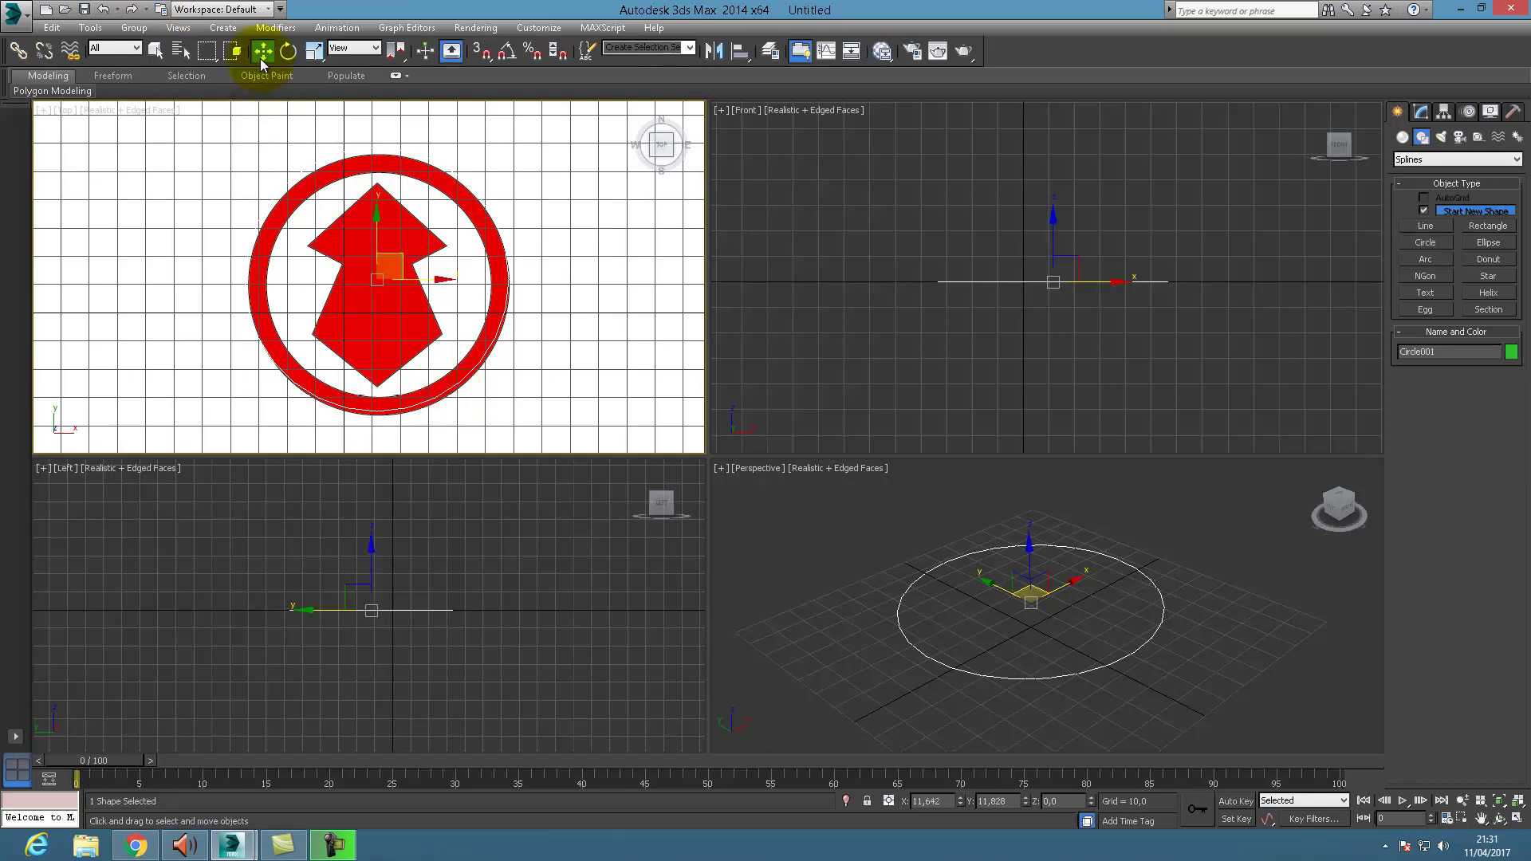
drag(406, 272, 408, 275)
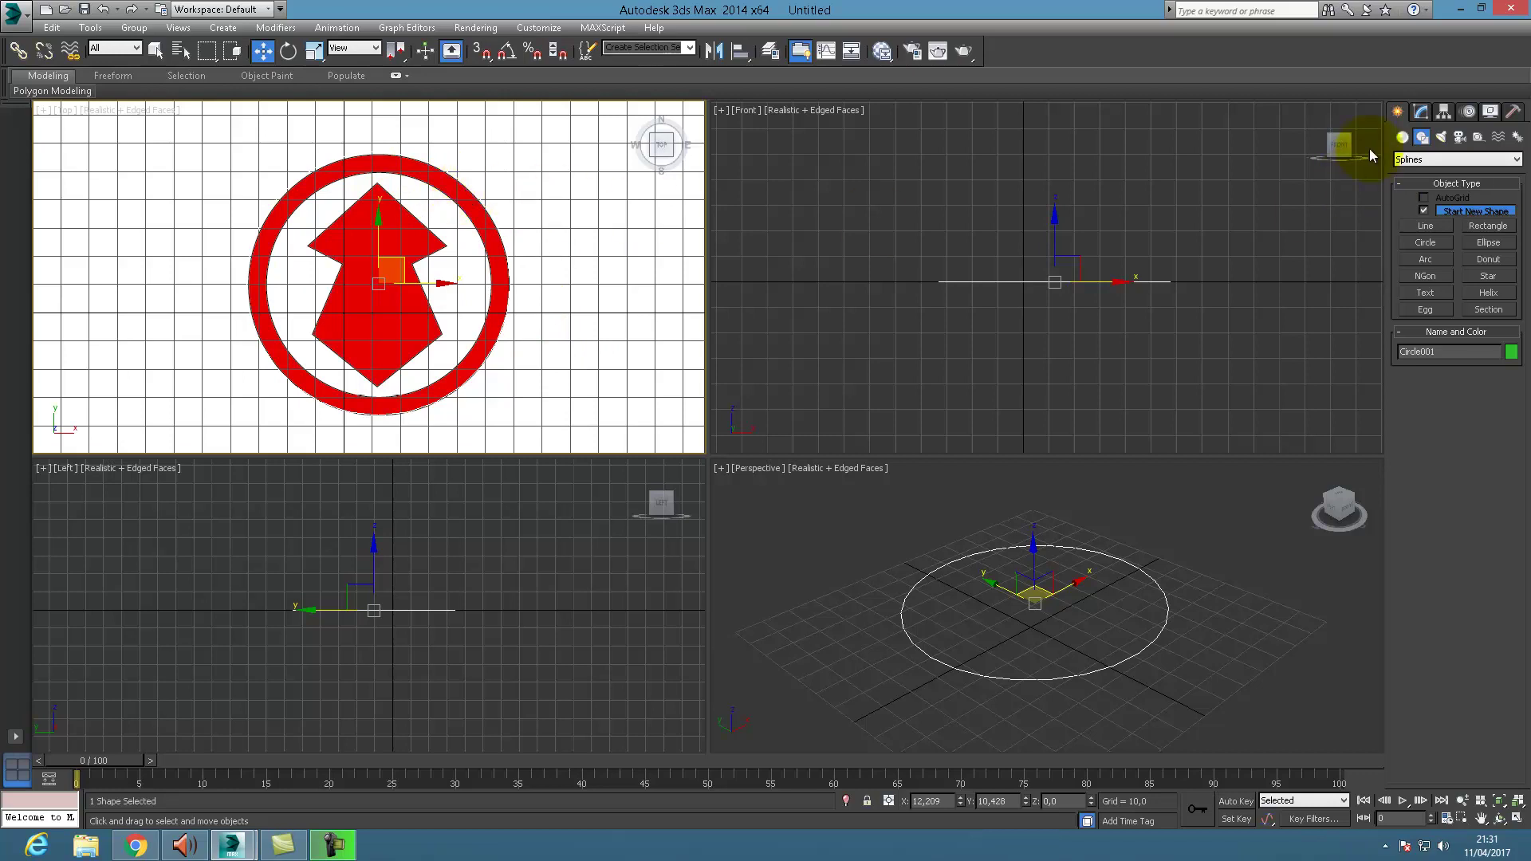
Add an Extrude modifier to the circle with an amount of 3.0
click(1420, 114)
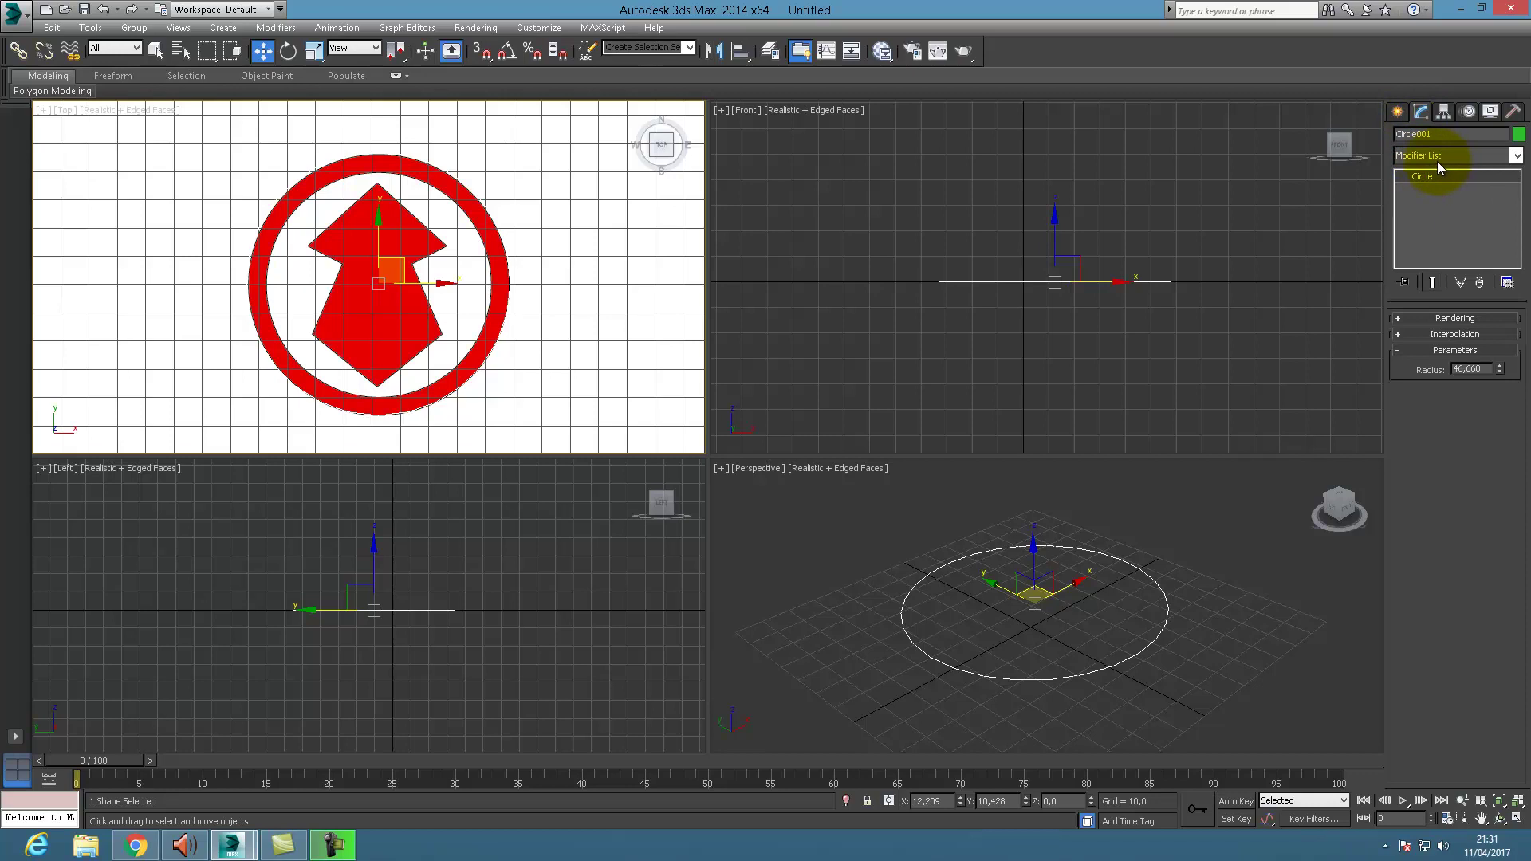
click(1460, 156)
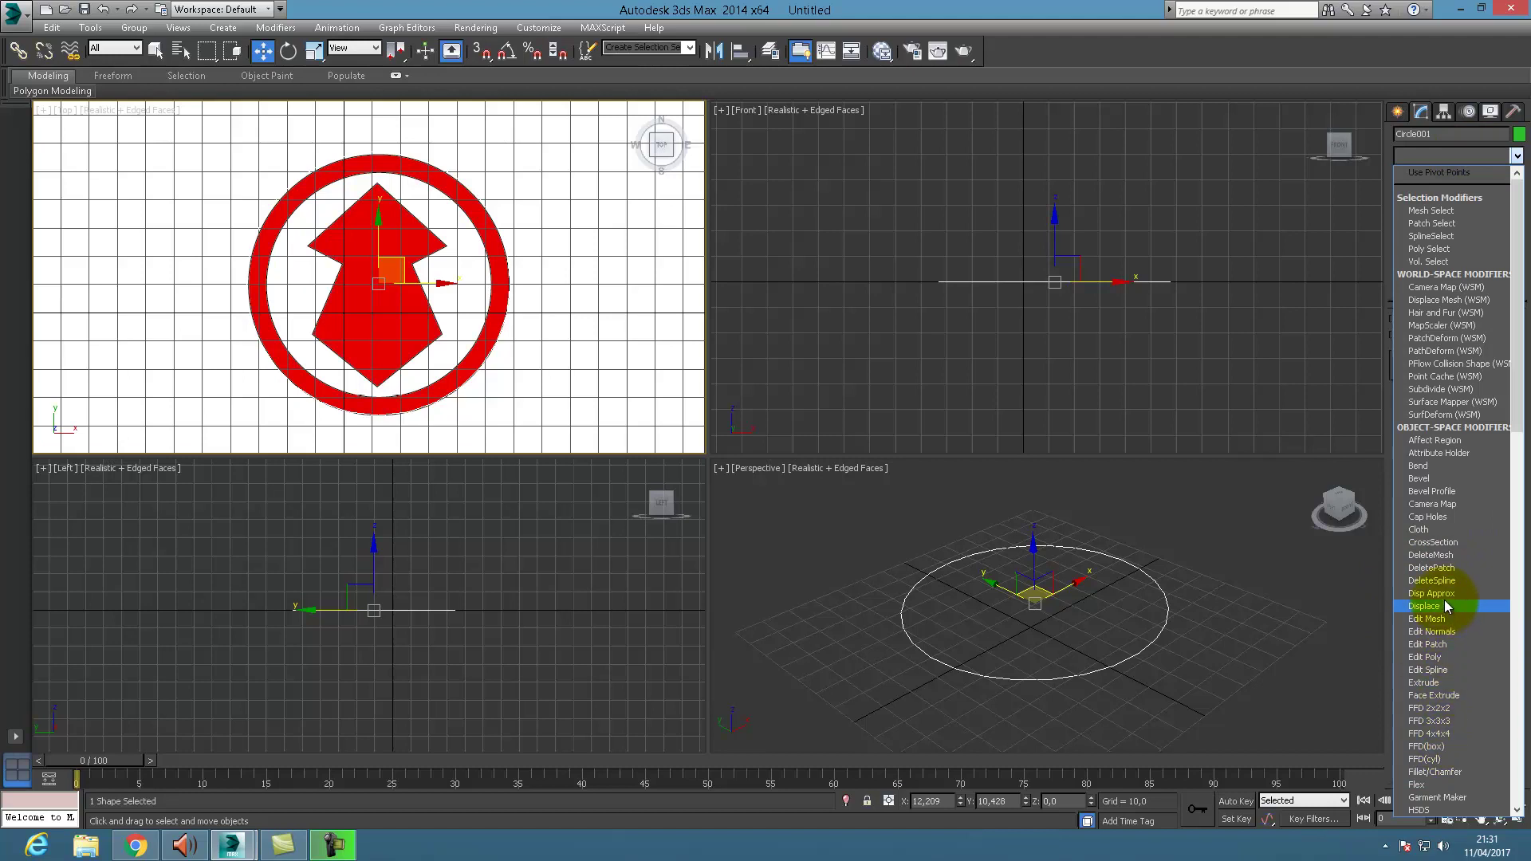
click(1424, 681)
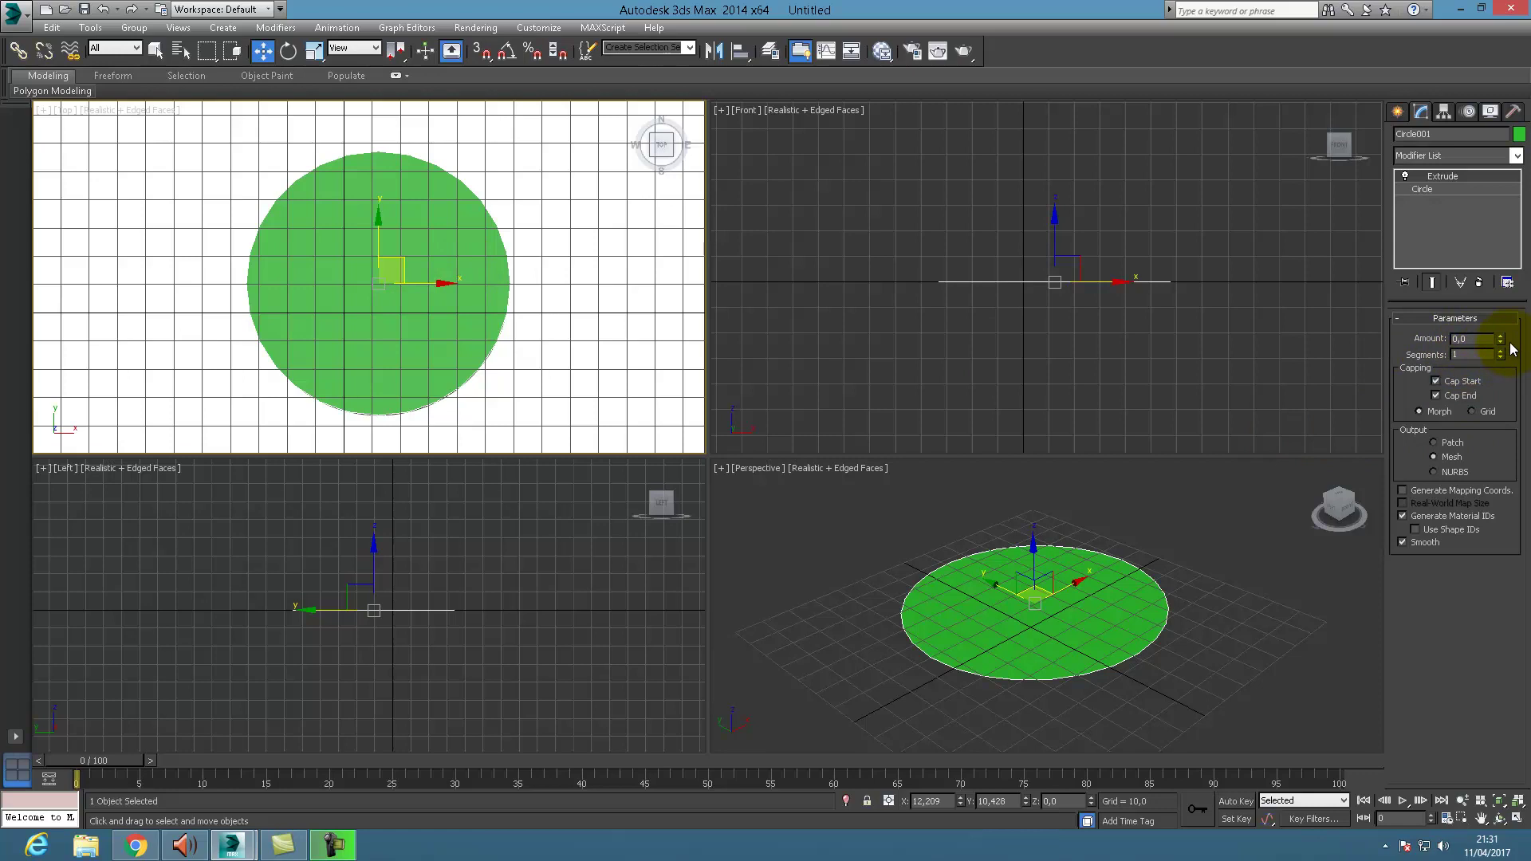
drag(1501, 346, 1501, 350)
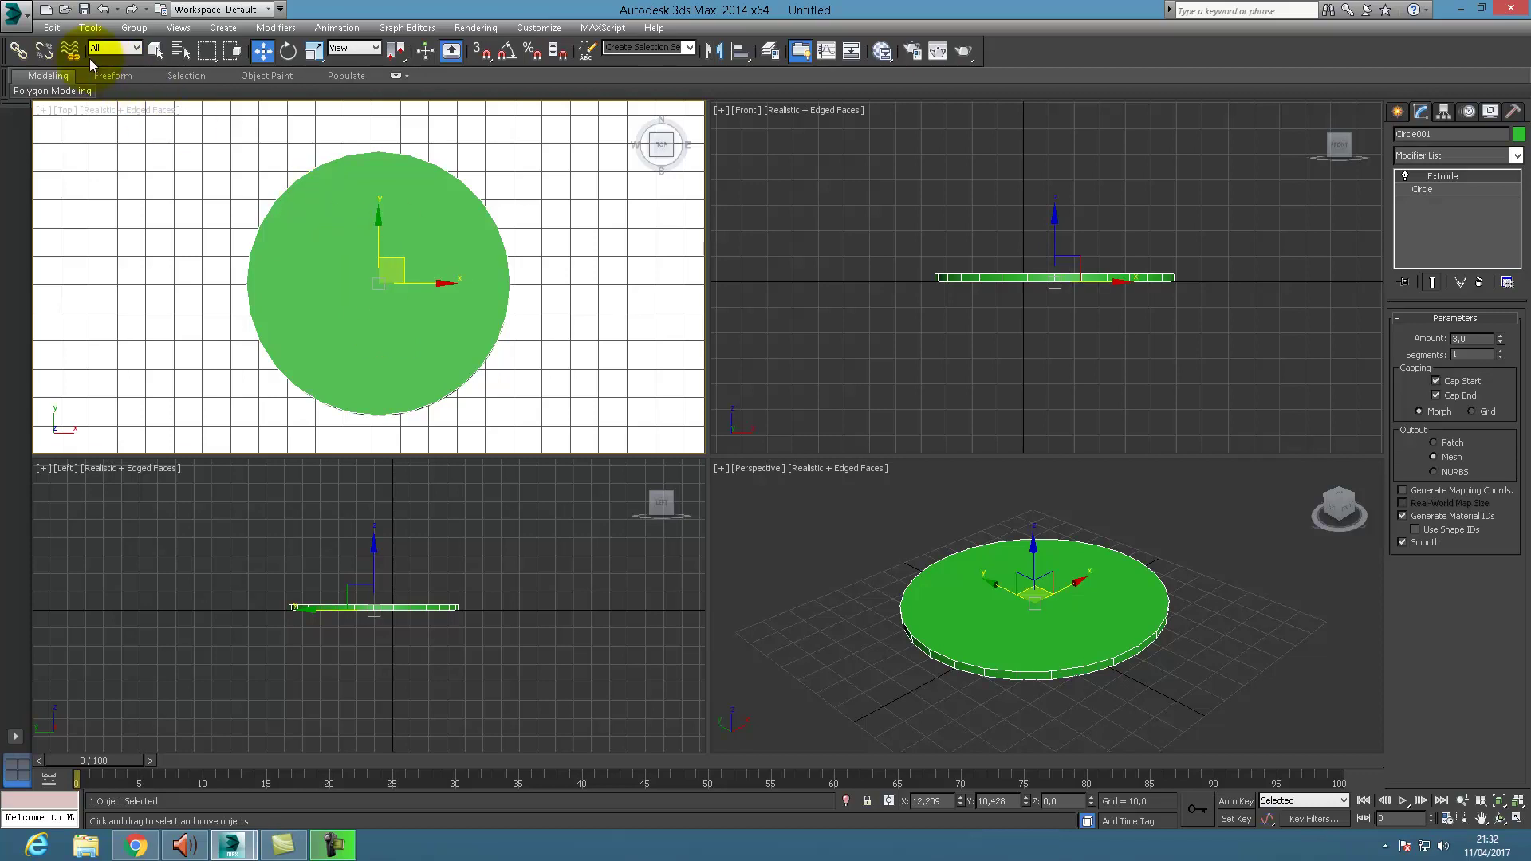
Clone the extruded circle in place as an independent copy
click(54, 34)
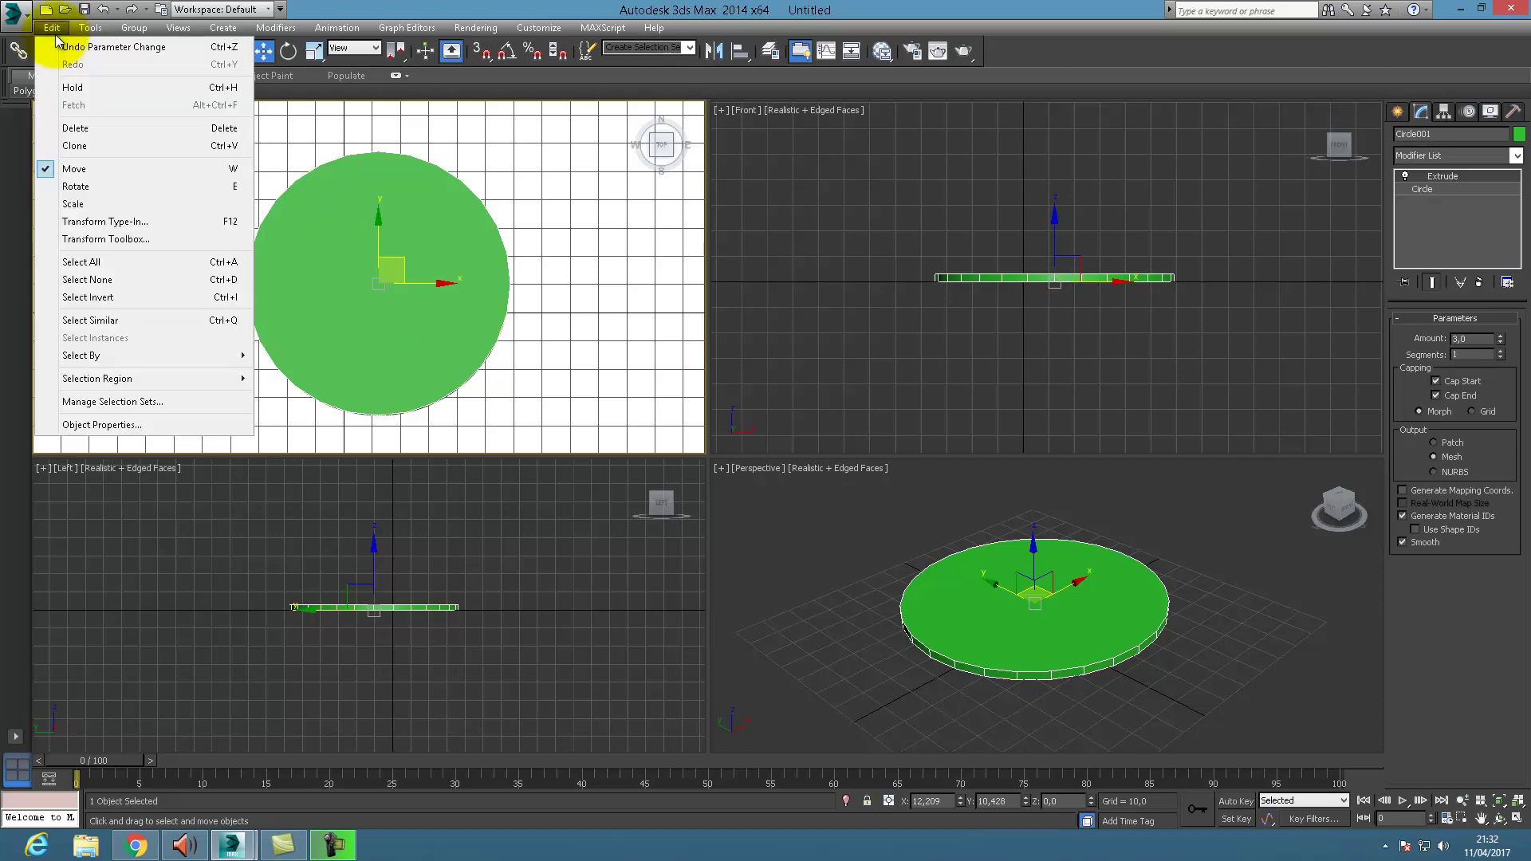
click(72, 146)
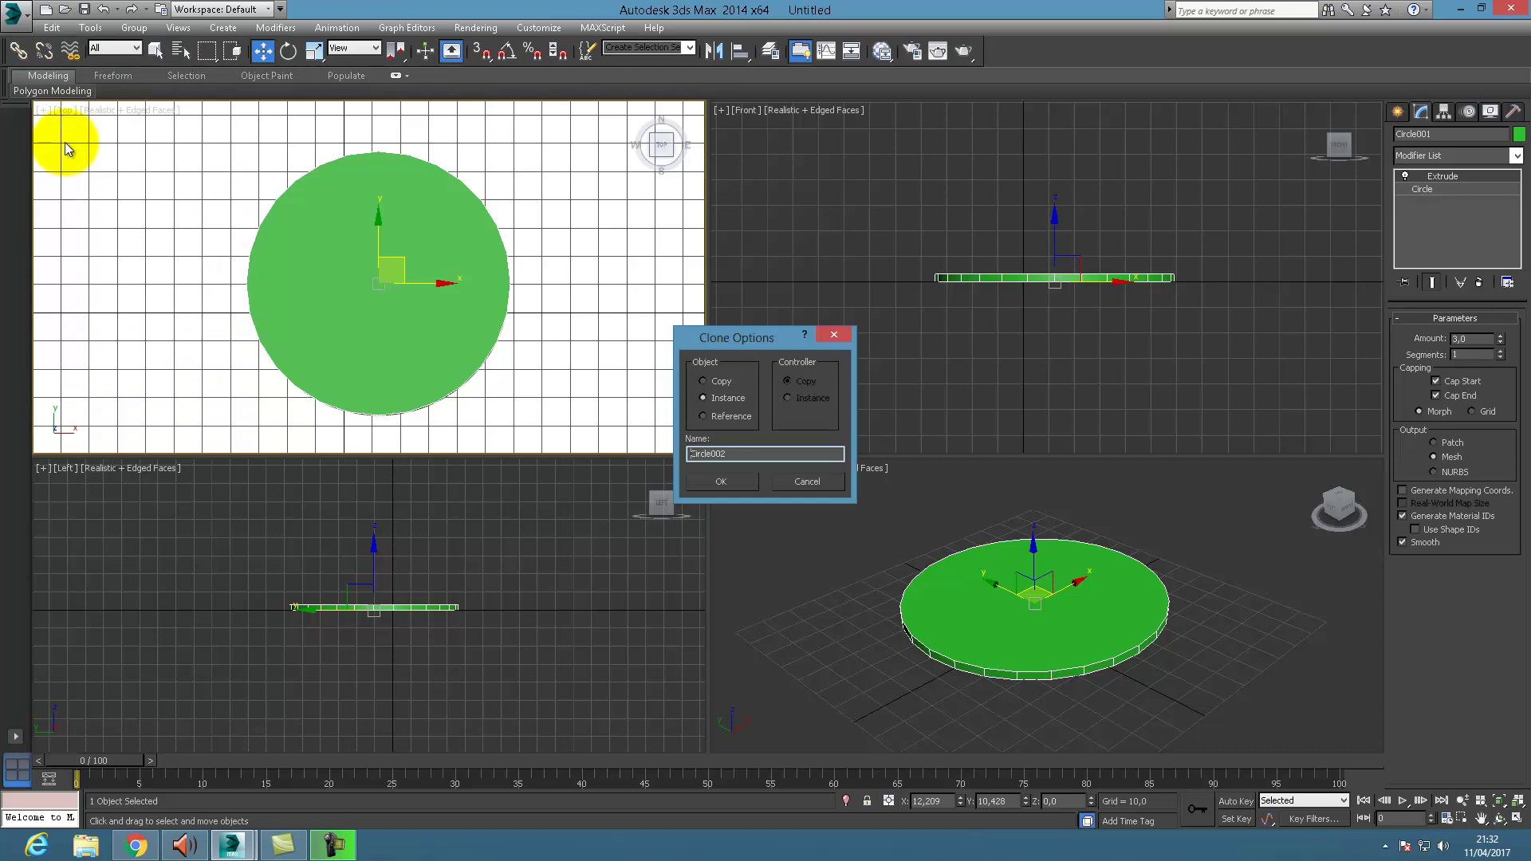
click(719, 382)
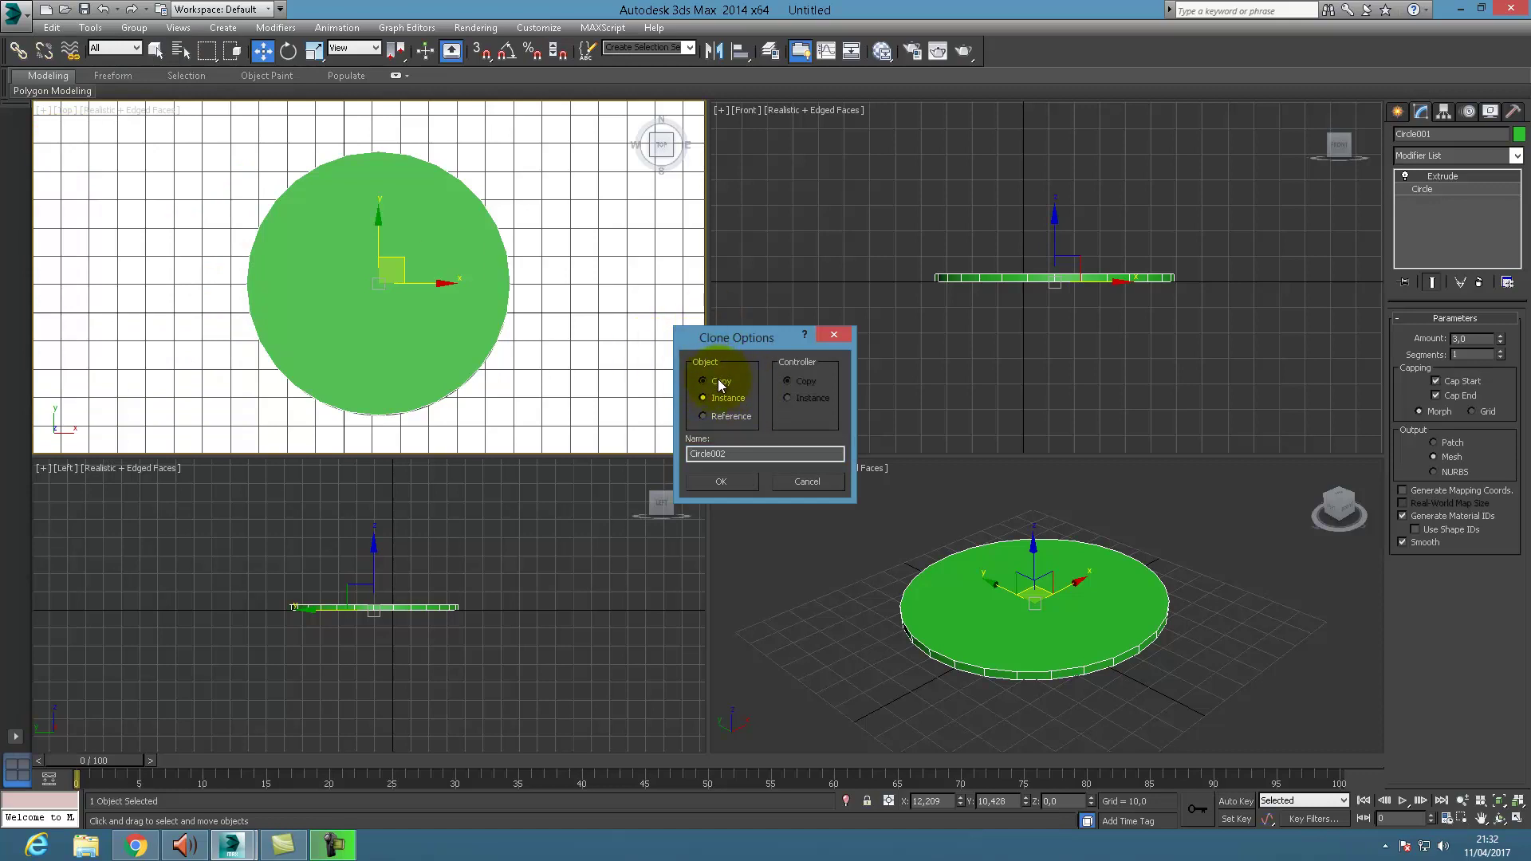
click(722, 481)
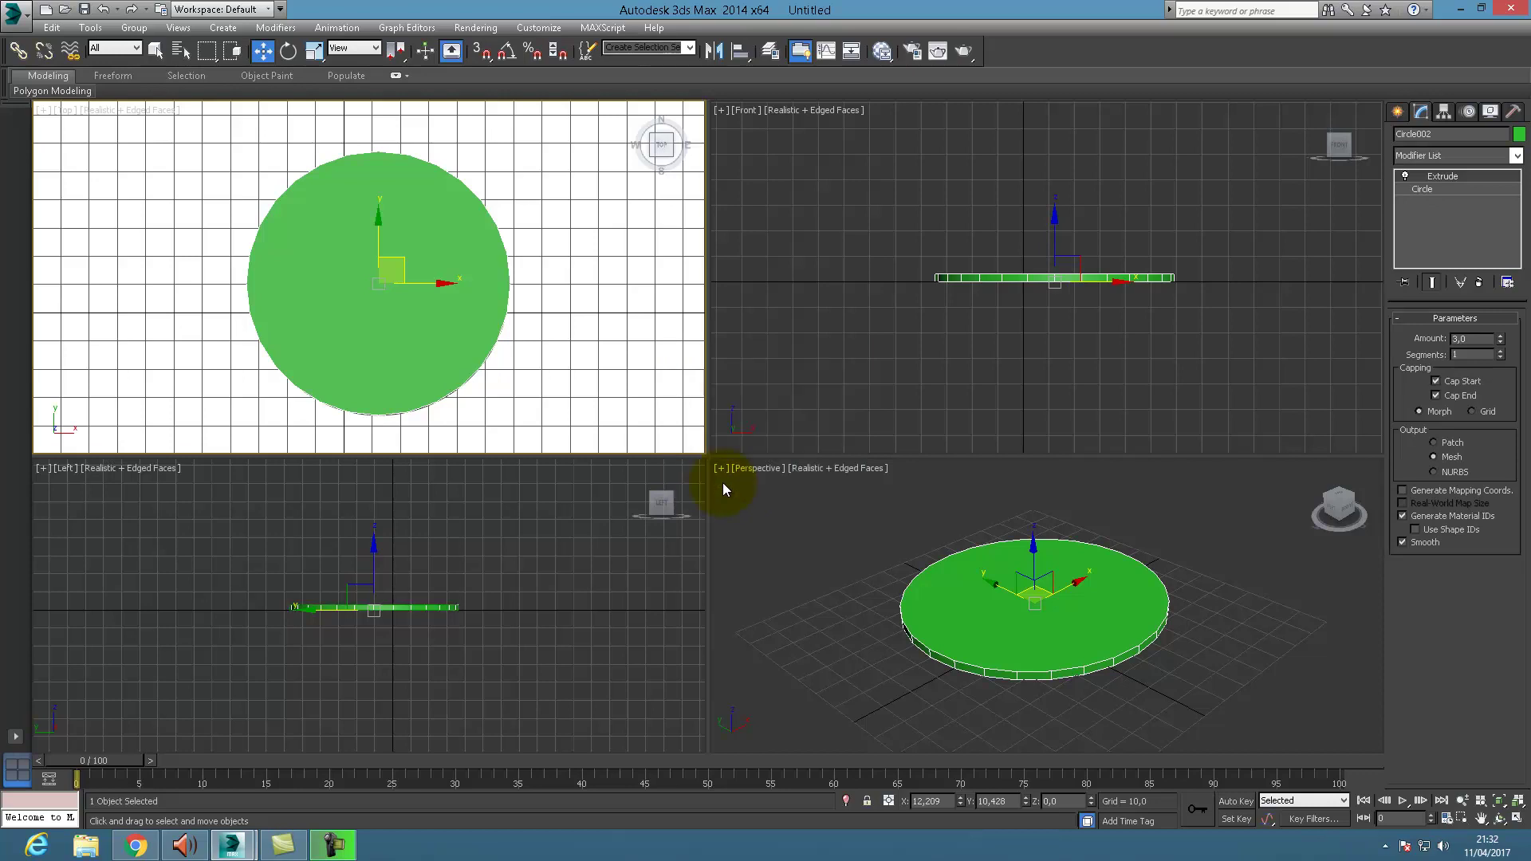
Scale the cloned disc uniformly to about 85% so that it matches the inner edge of the logo's ring
mouse_move(377, 283)
mouse_down()
mouse_move(411, 275)
mouse_move(388, 265)
mouse_move(400, 303)
mouse_move(368, 263)
mouse_up()
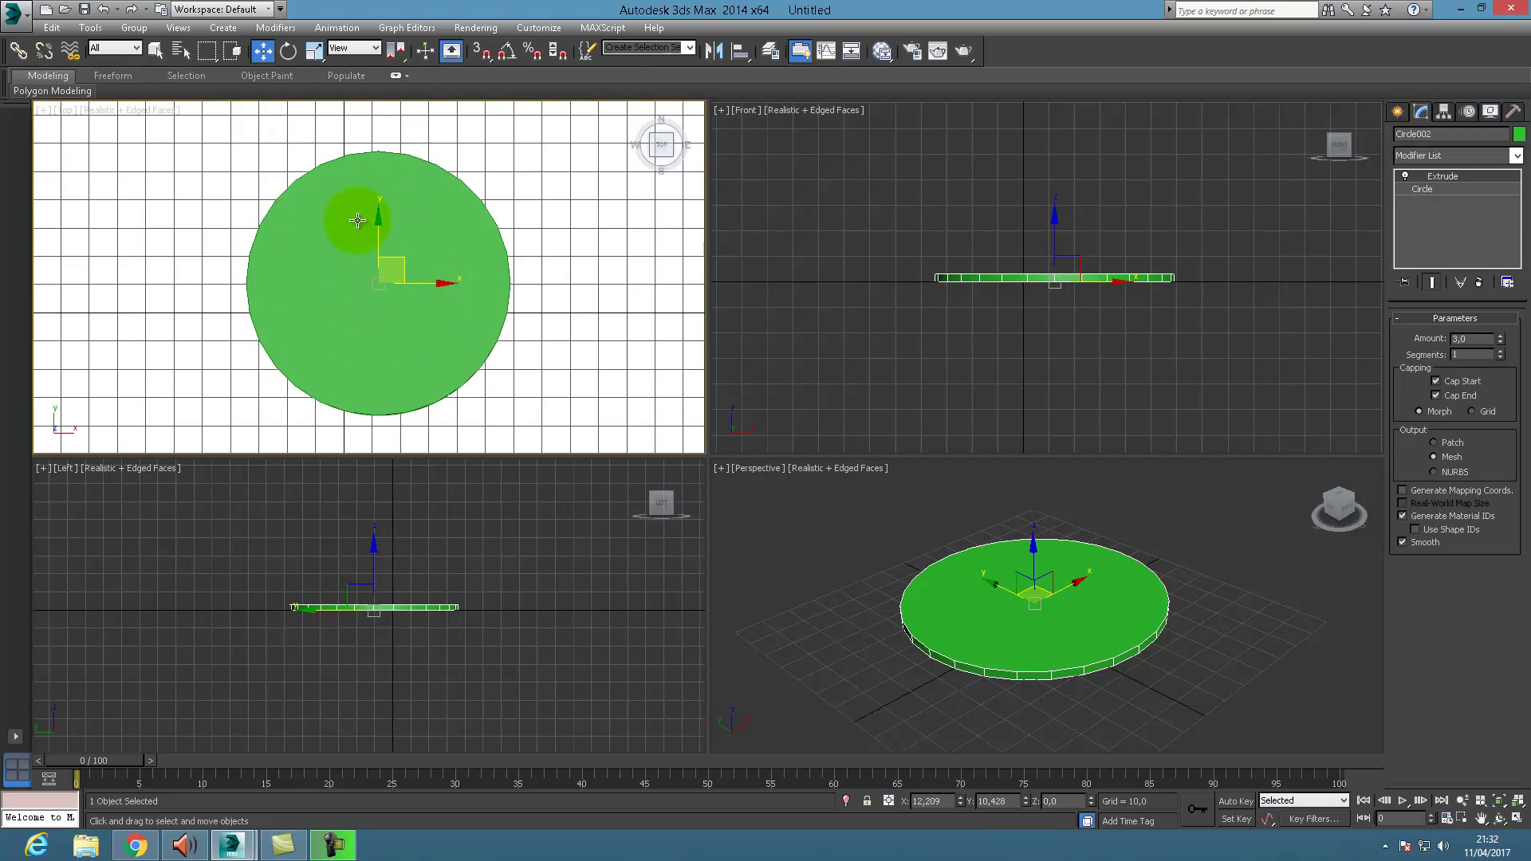
click(313, 53)
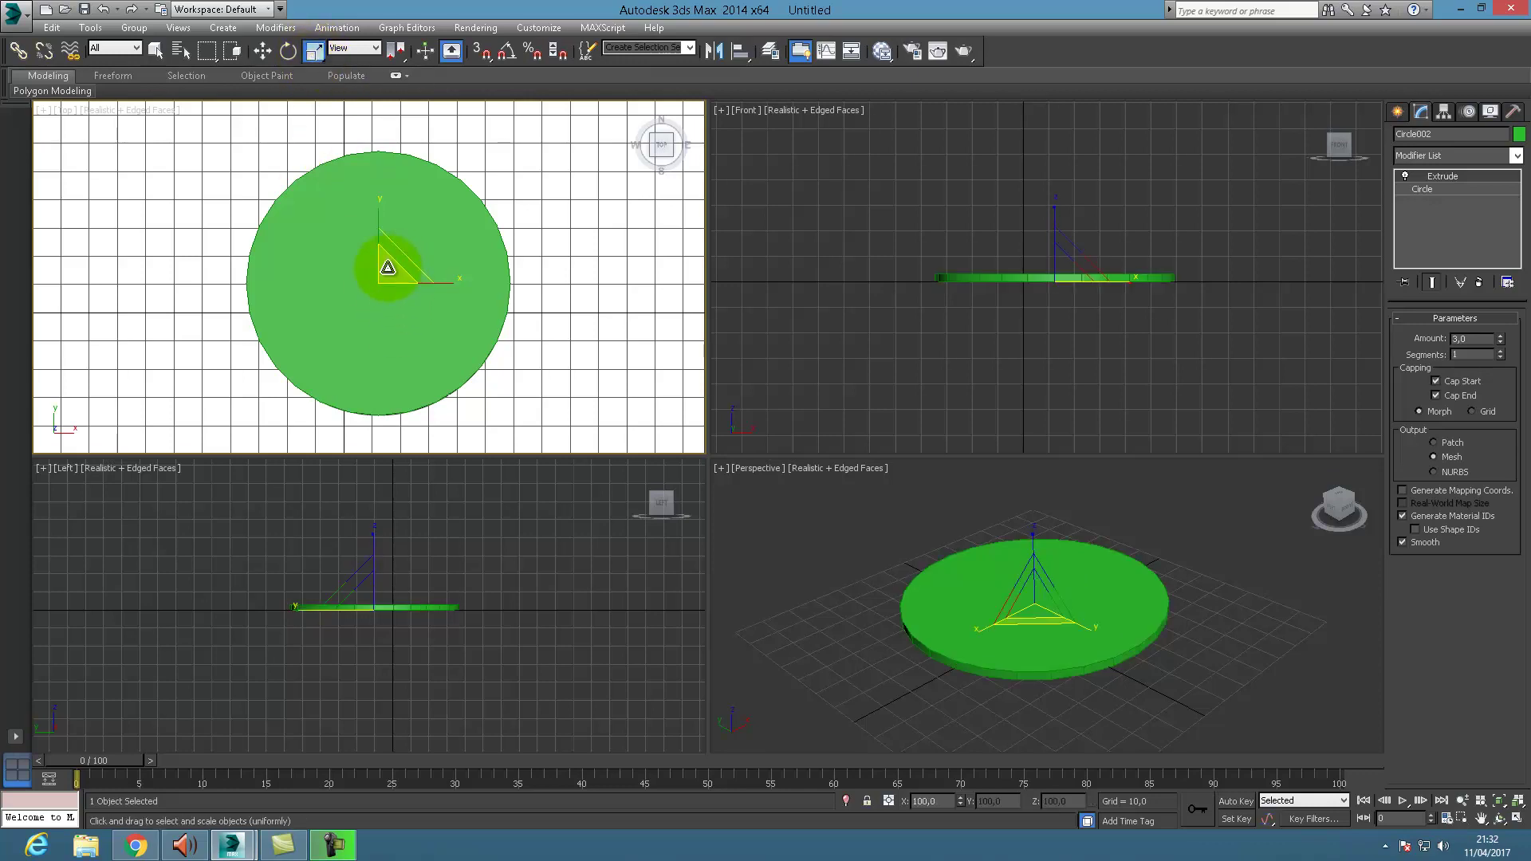
drag(388, 267, 389, 284)
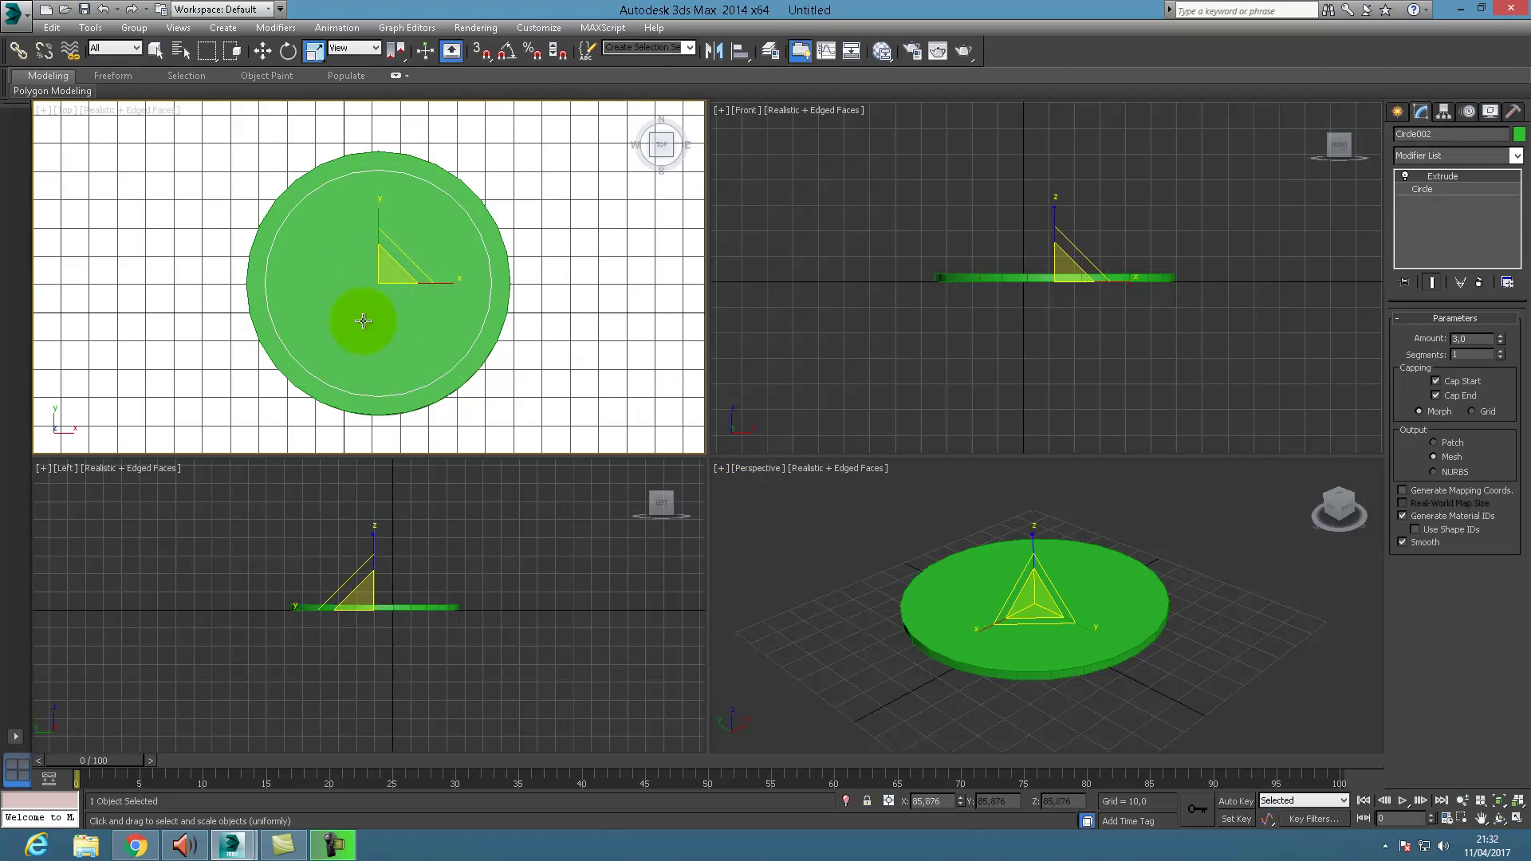
Change the object color of the smaller cloned disc to red from the basic colors
click(260, 53)
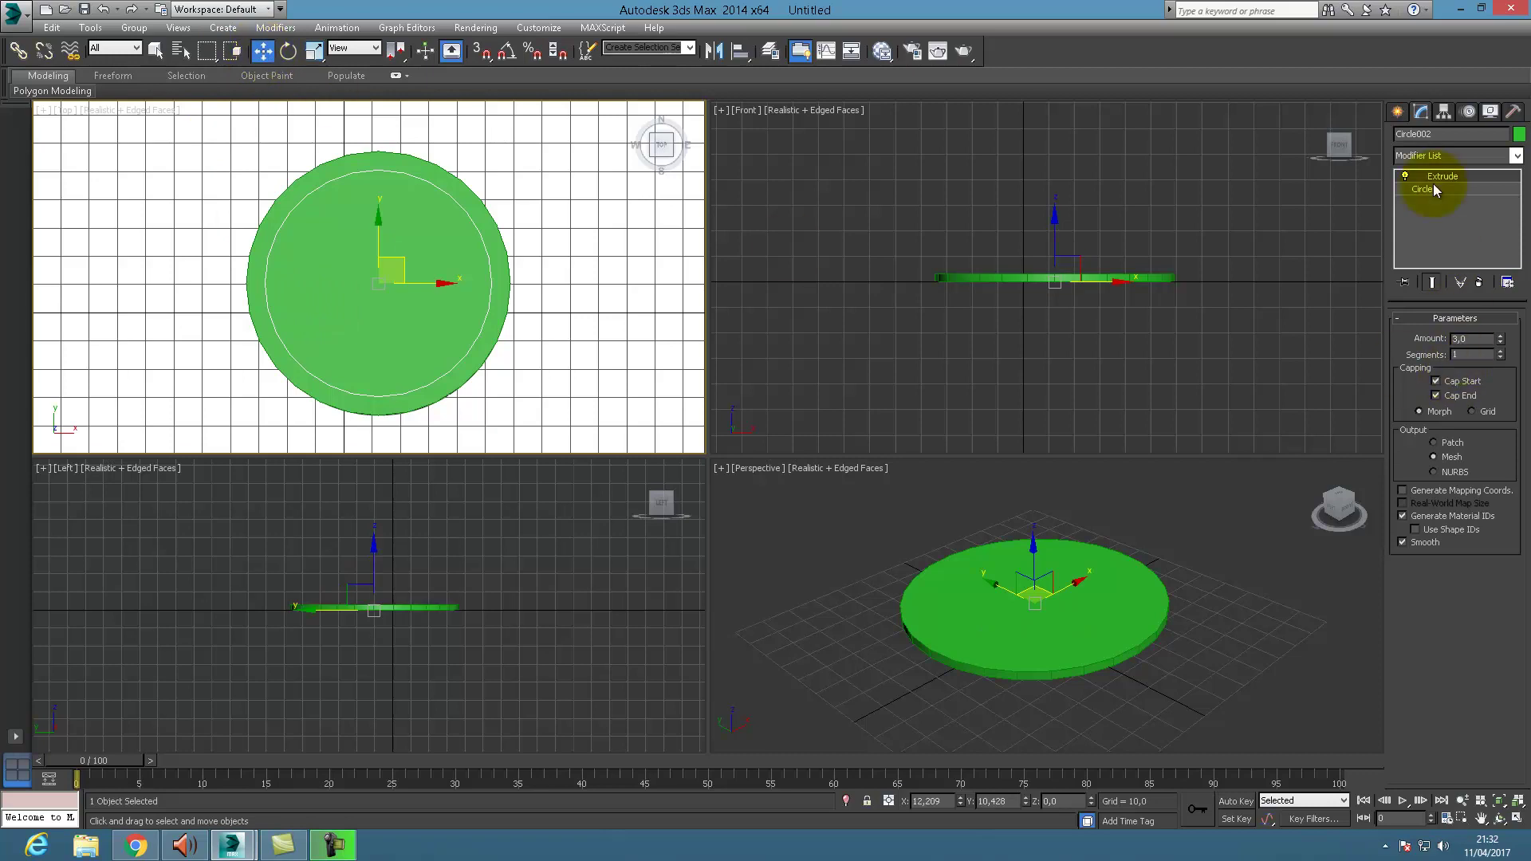
click(1398, 112)
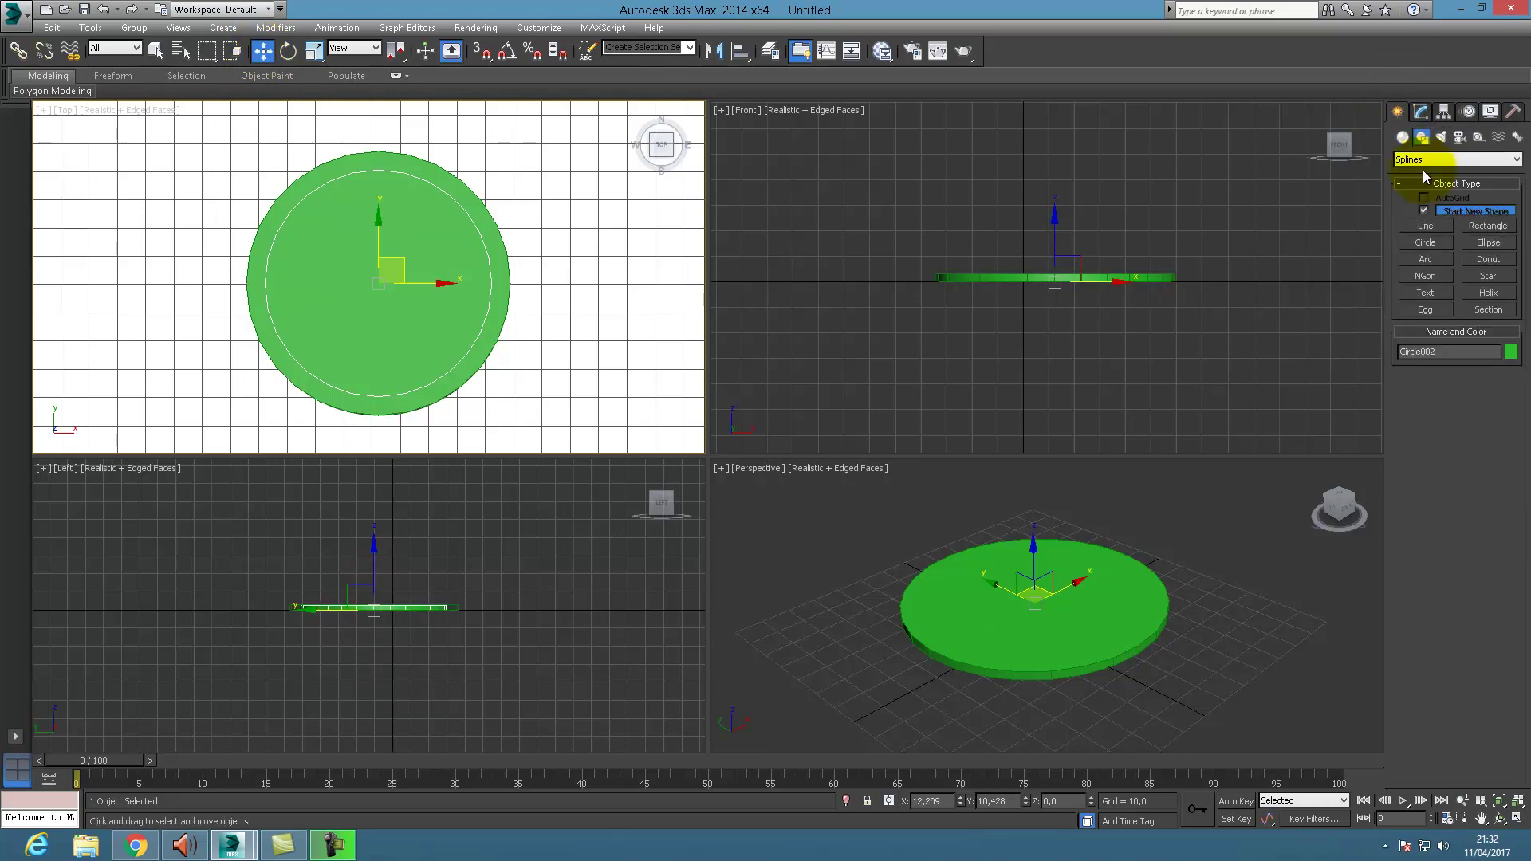
click(1510, 353)
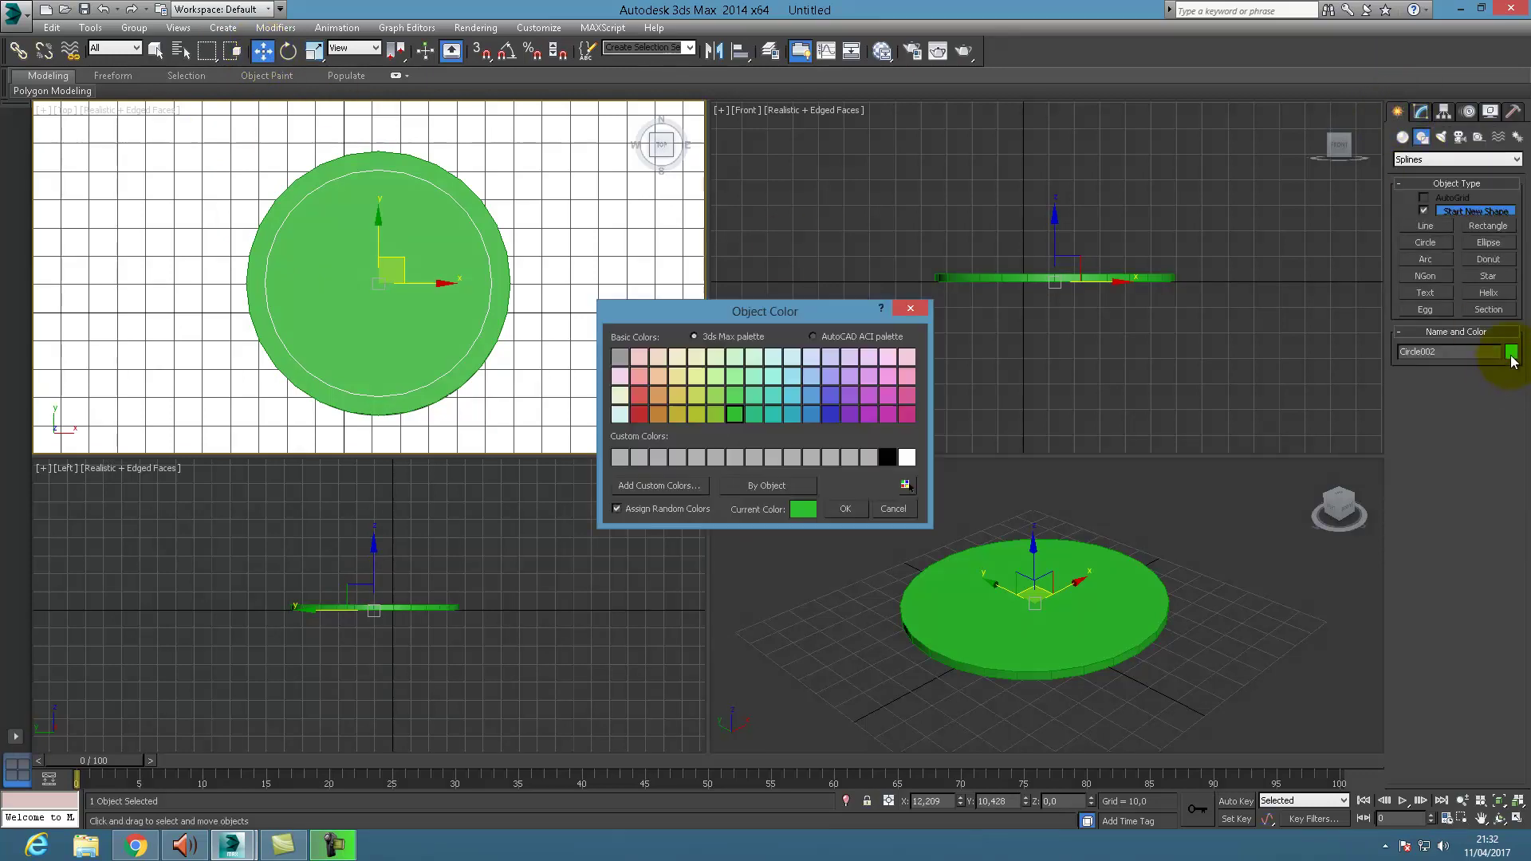
click(638, 415)
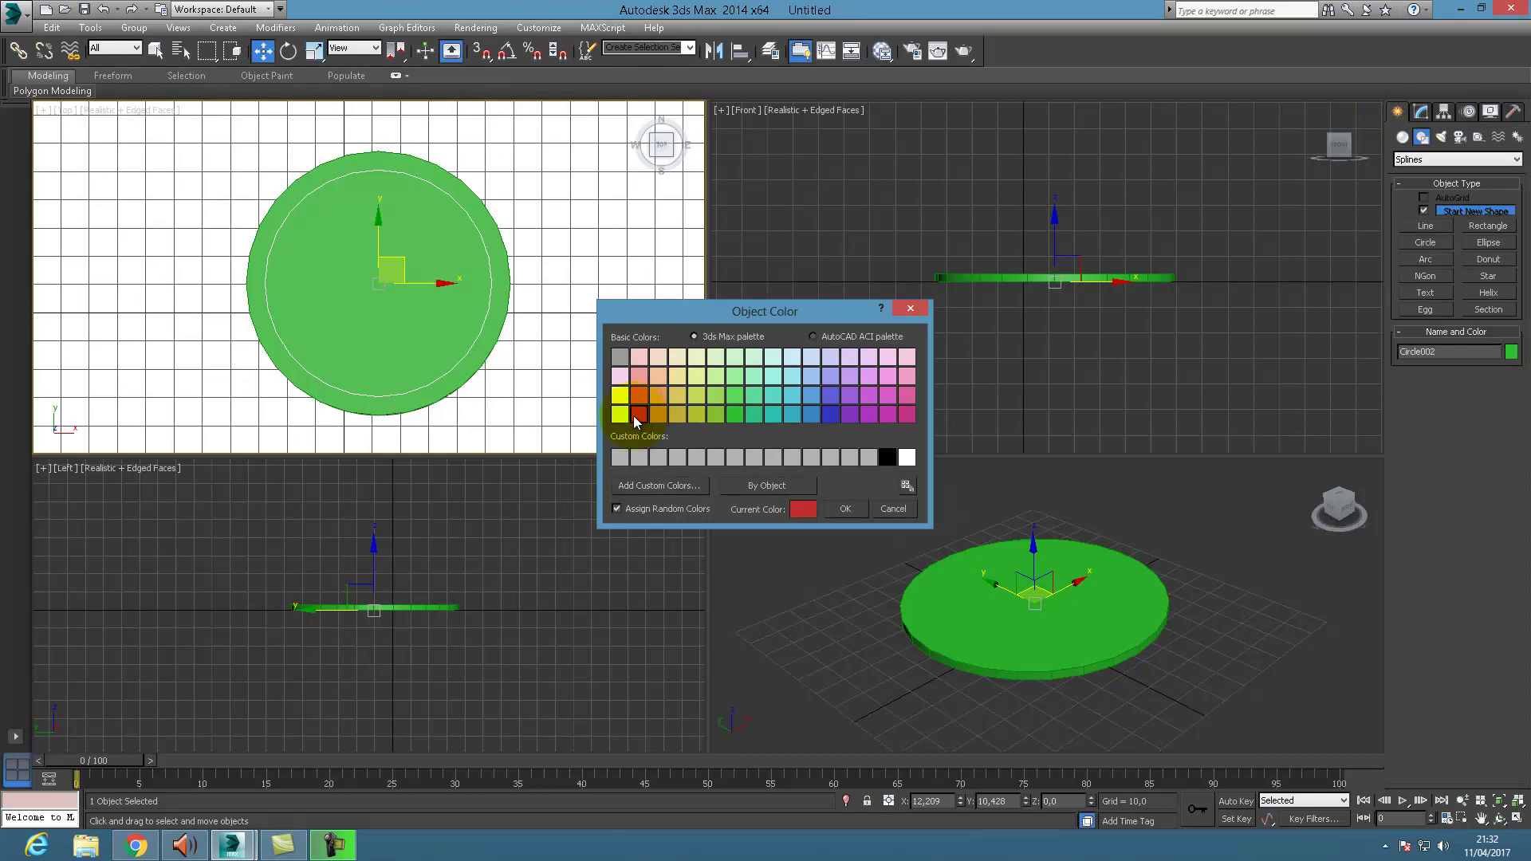
click(848, 511)
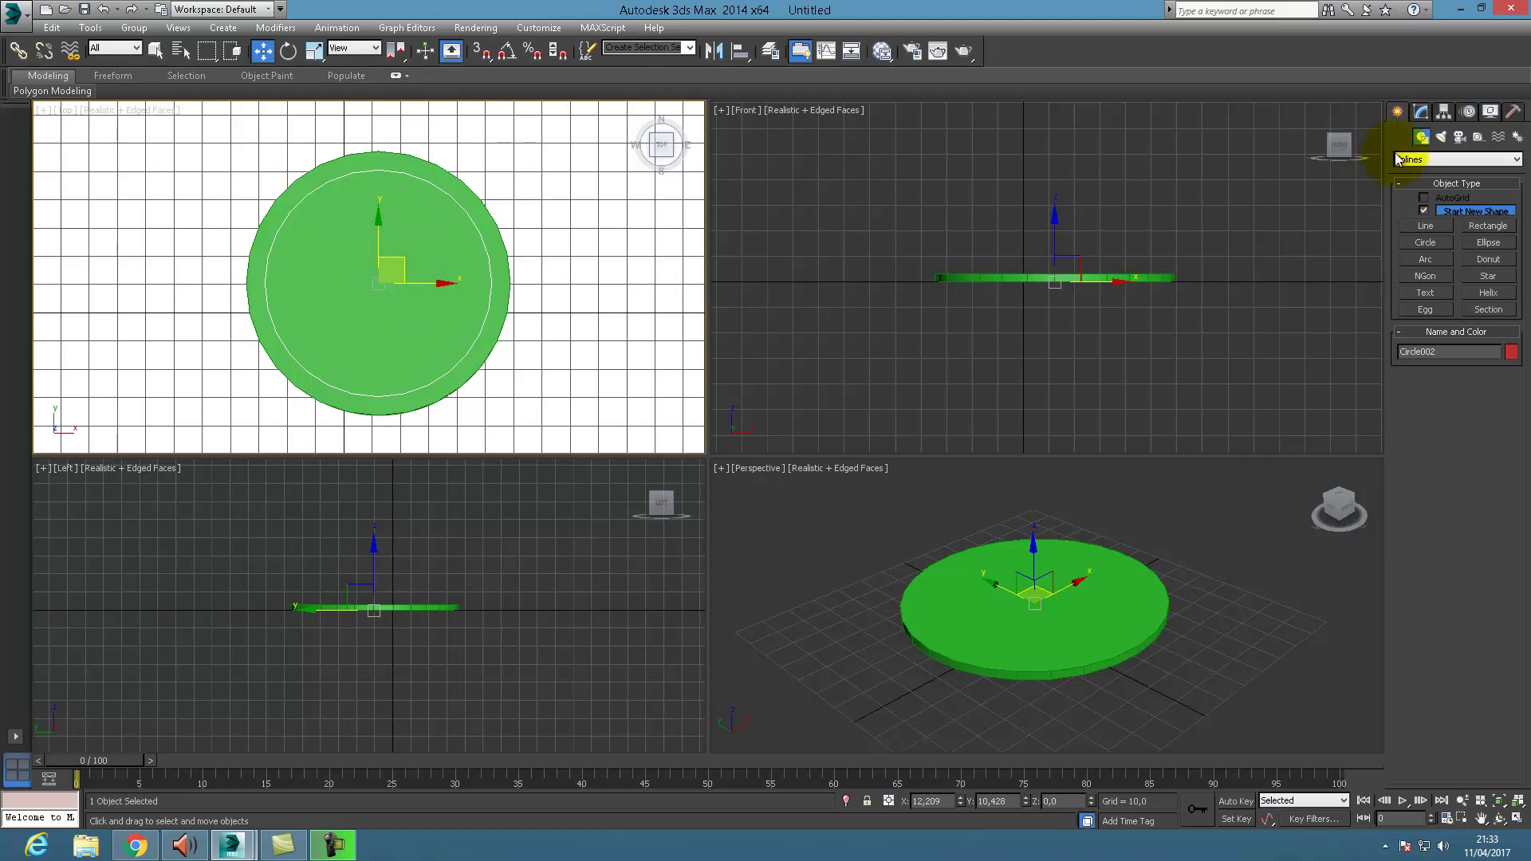
Increase the red disc's Extrude amount to 12.5
click(1420, 113)
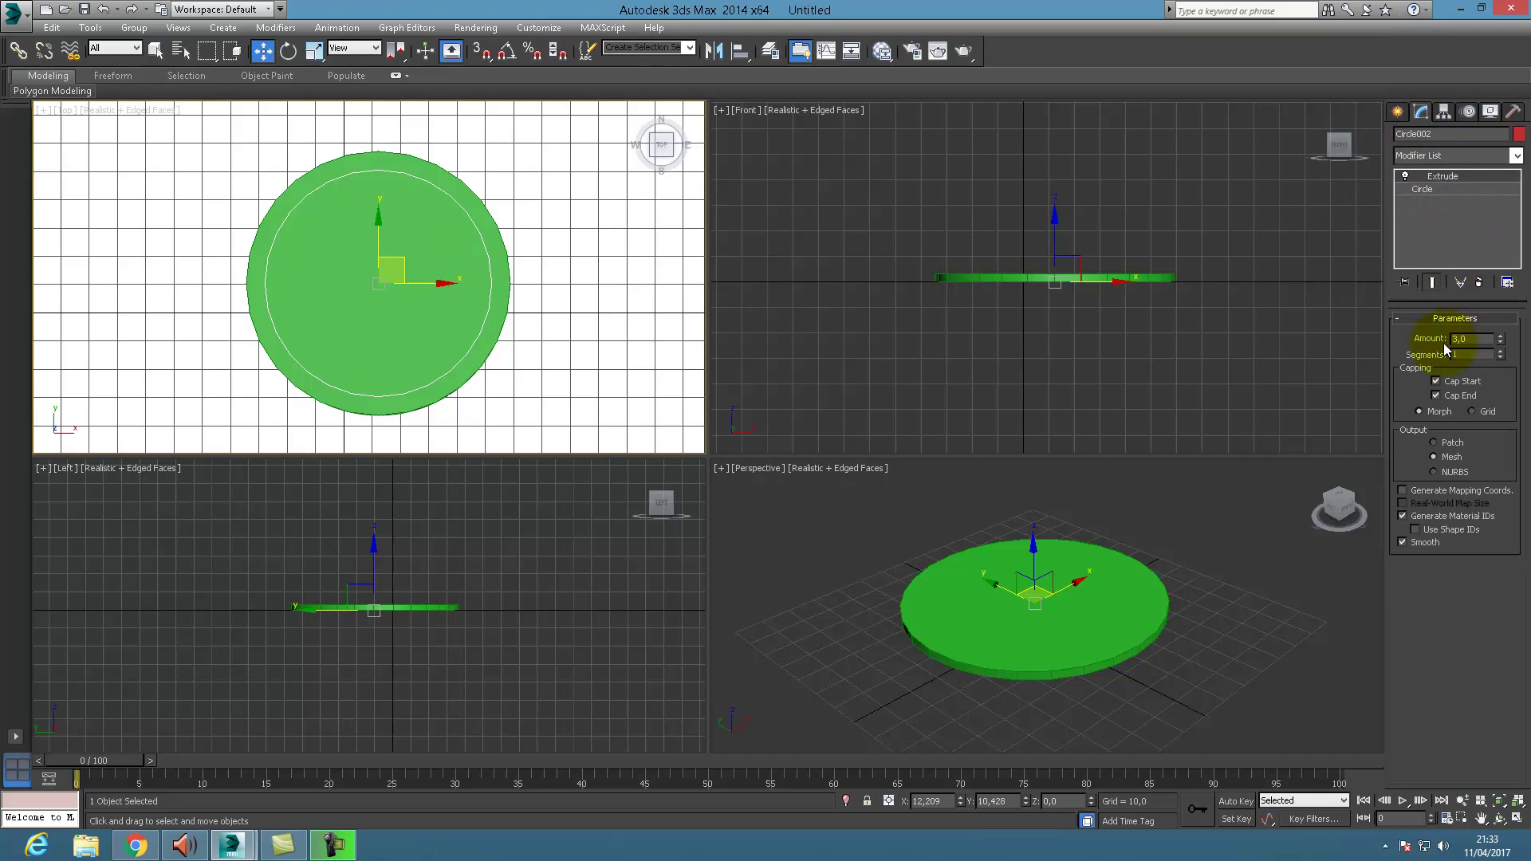
click(1501, 339)
click(1500, 339)
drag(1500, 340, 1501, 339)
click(1501, 339)
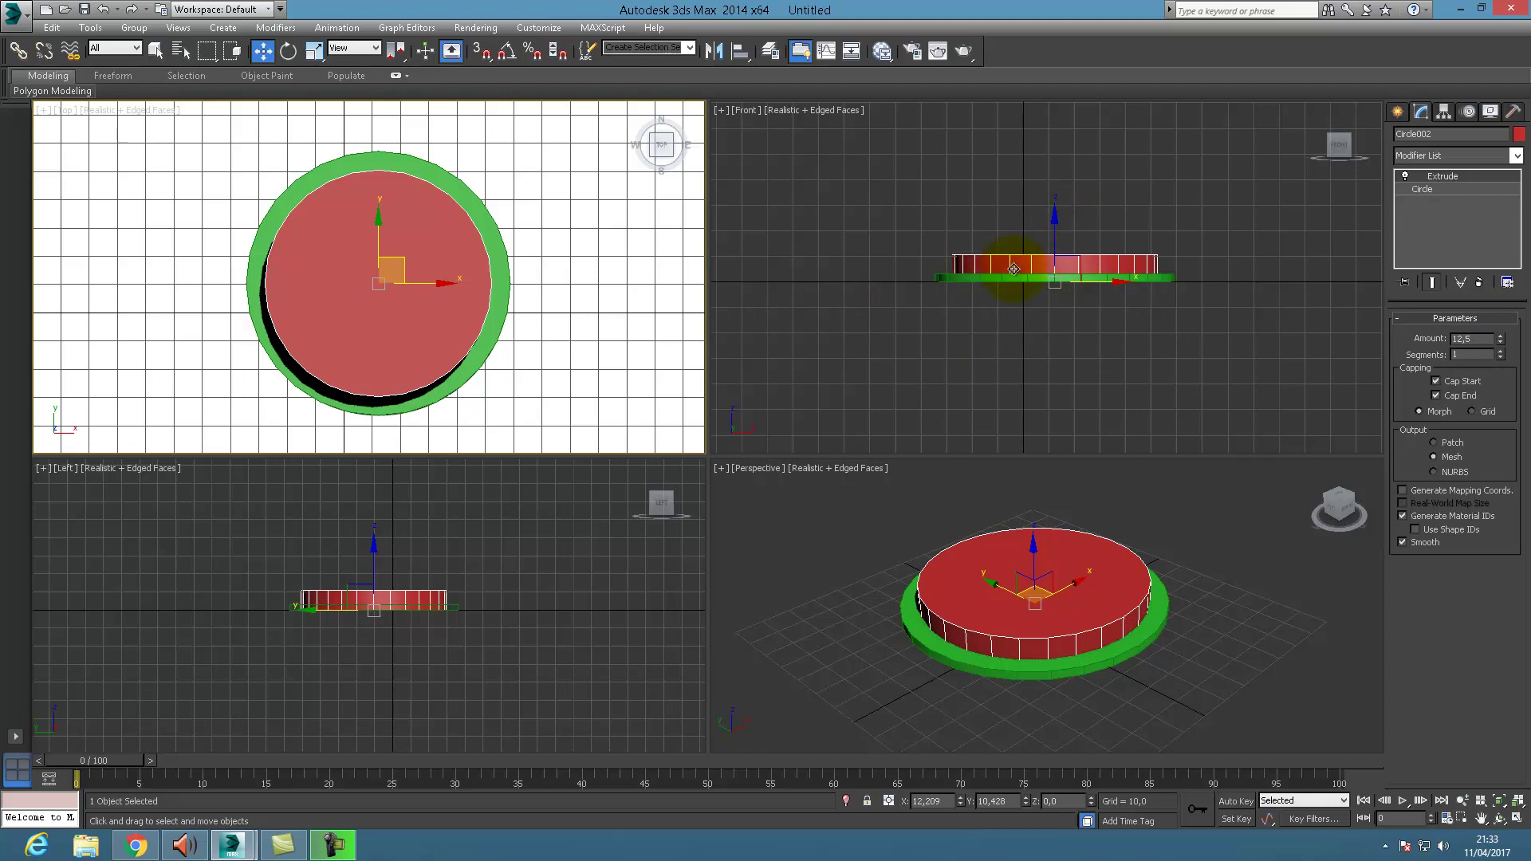
Move the red disc down in the Front view to about Z -3.7 so it passes through both faces of the green disc
right_click(941, 185)
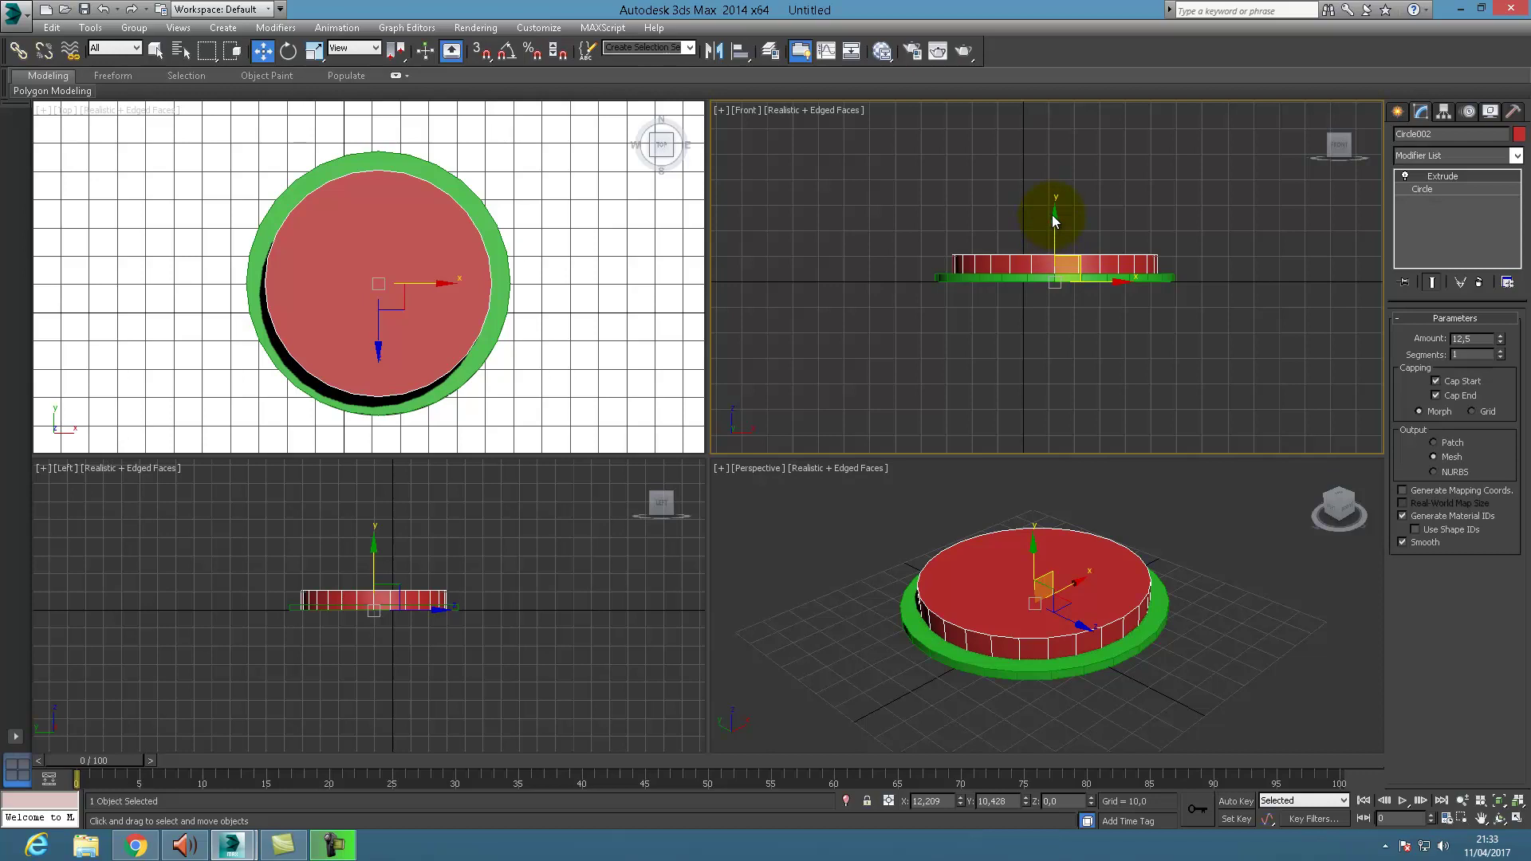
drag(1055, 214, 1063, 223)
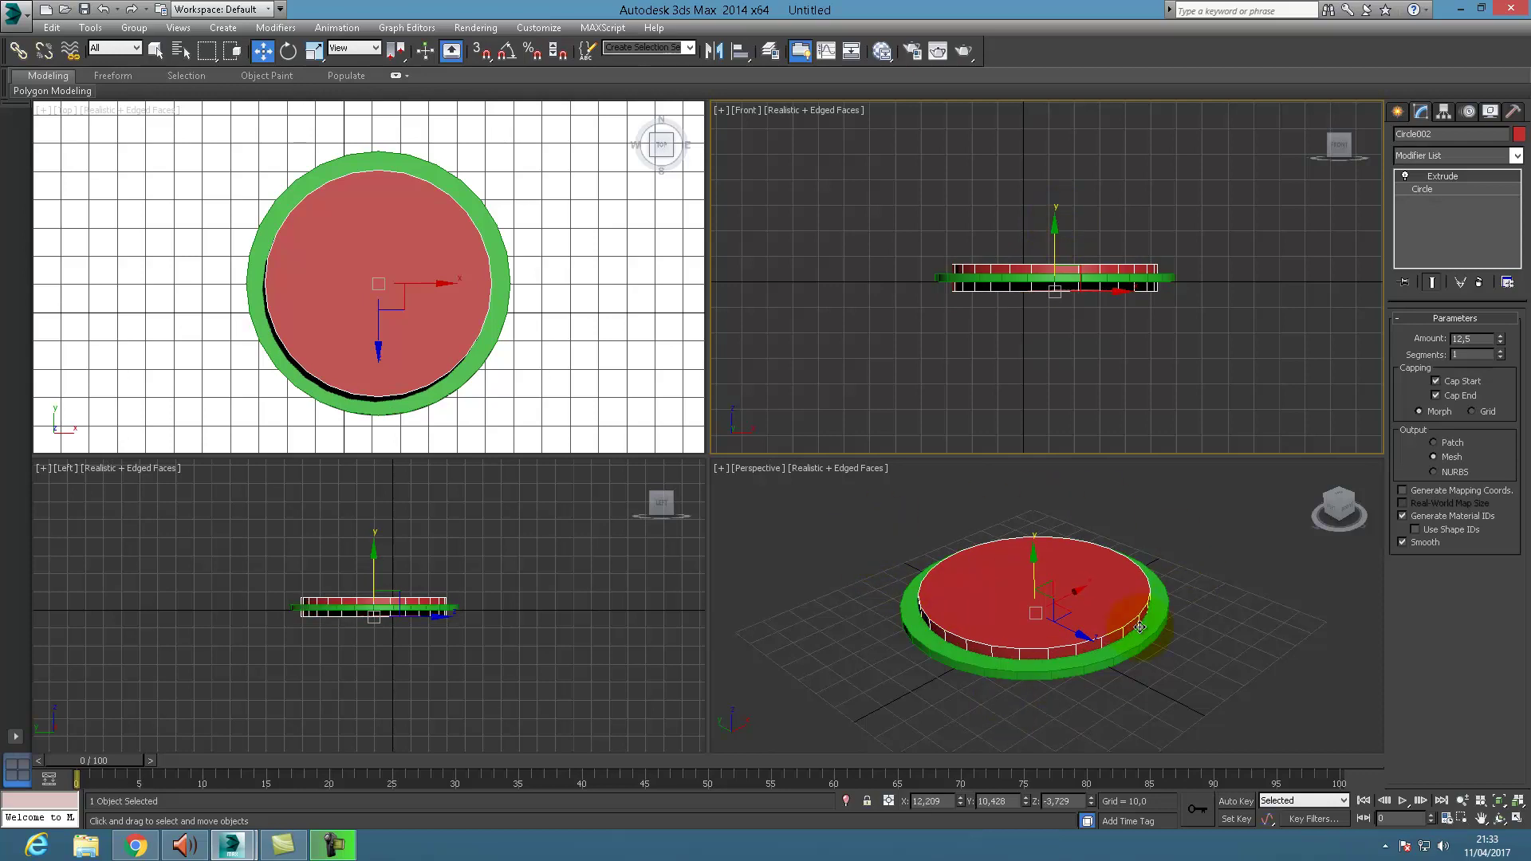
click(1119, 582)
click(1038, 591)
click(1126, 596)
click(1114, 559)
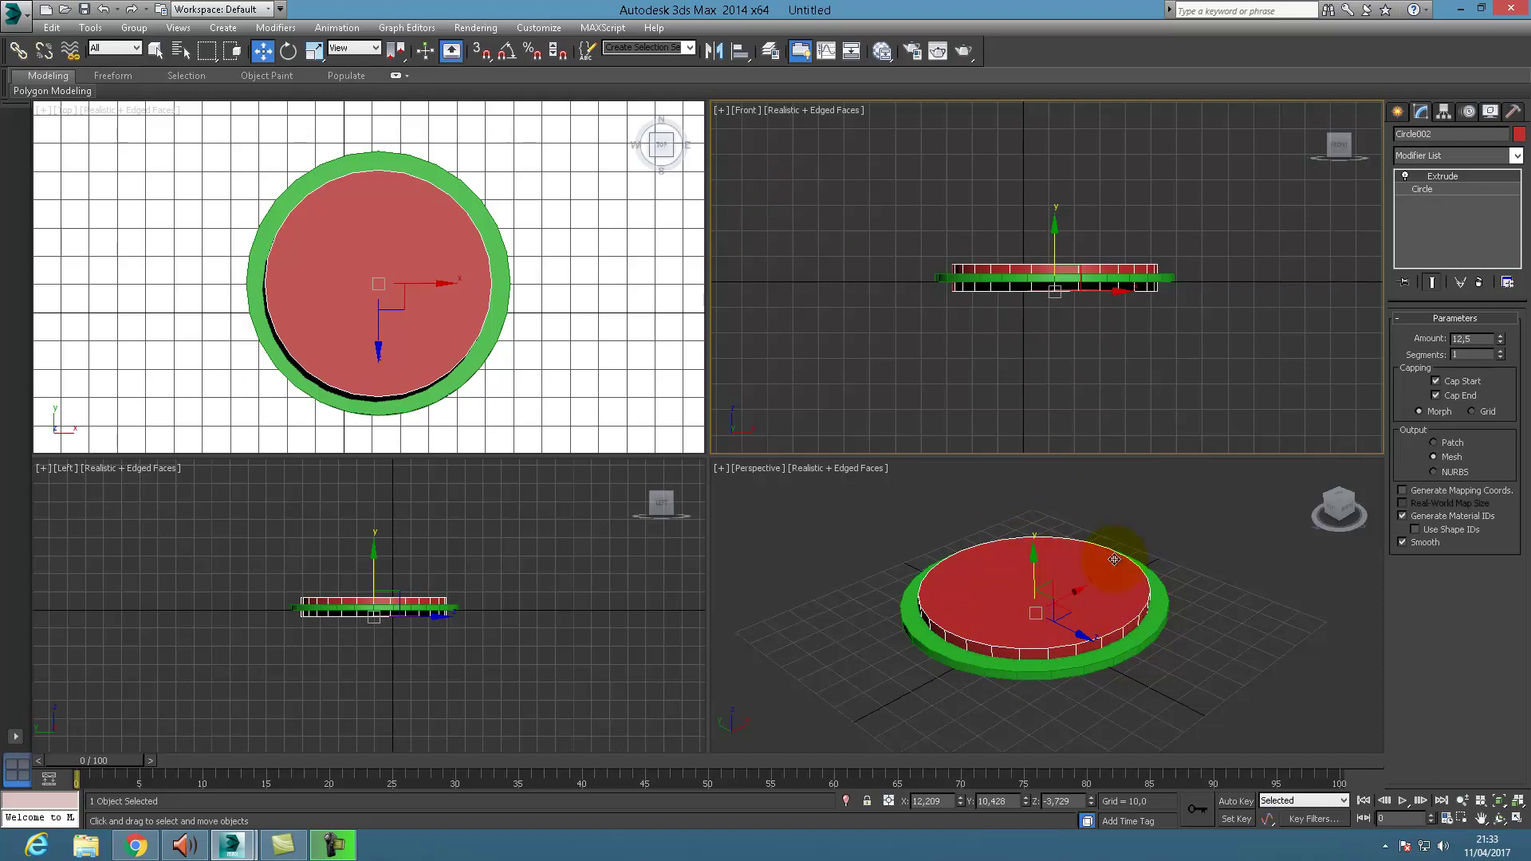
Subtract the red disc from the green disc with a Boolean compound object, using Subtraction (A-B), to form the ring
click(1159, 605)
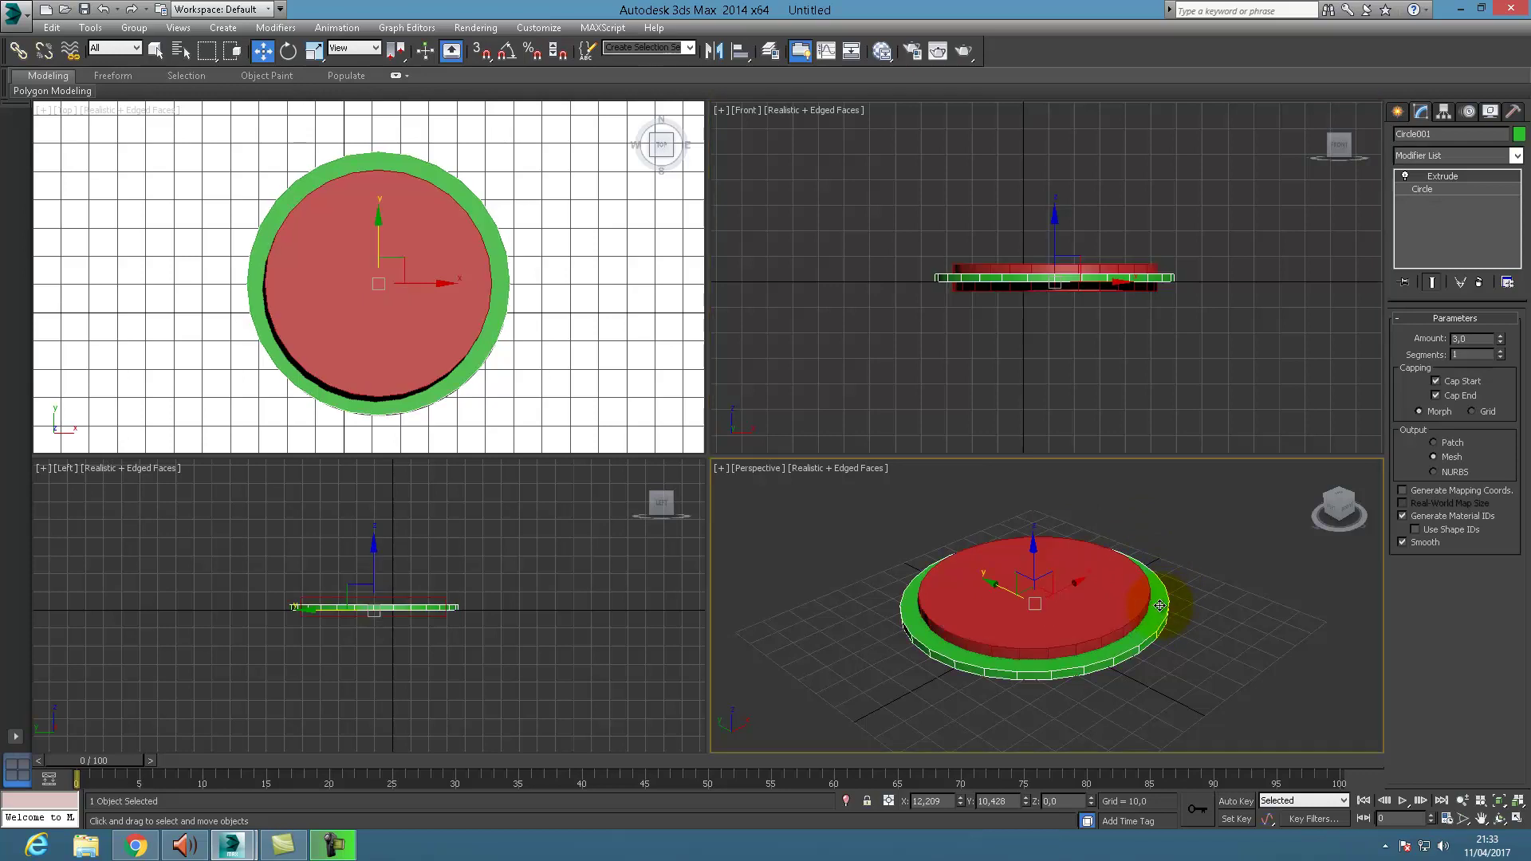
click(1168, 608)
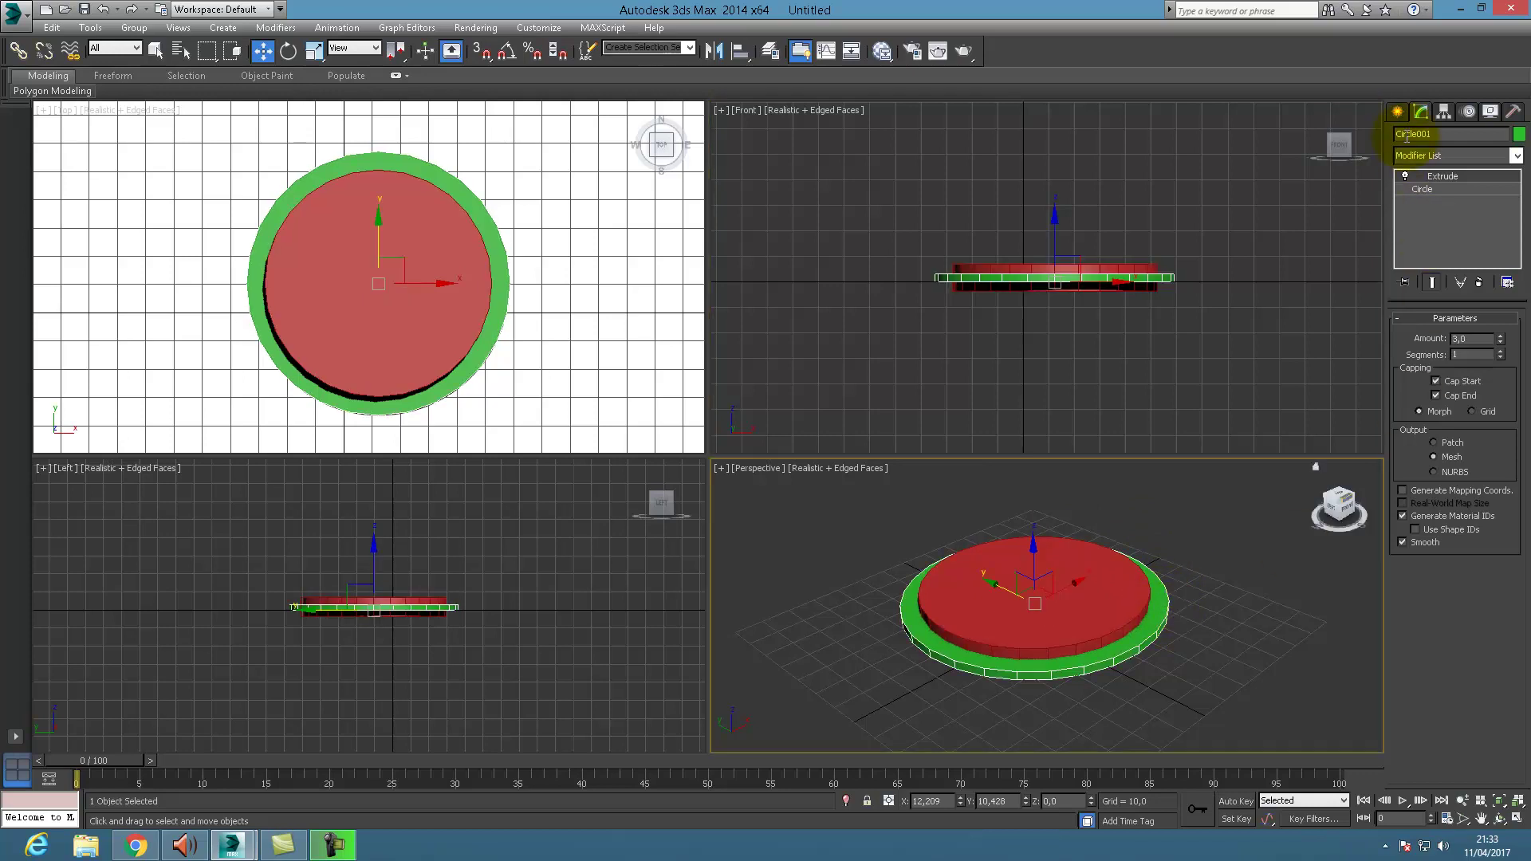
click(1398, 112)
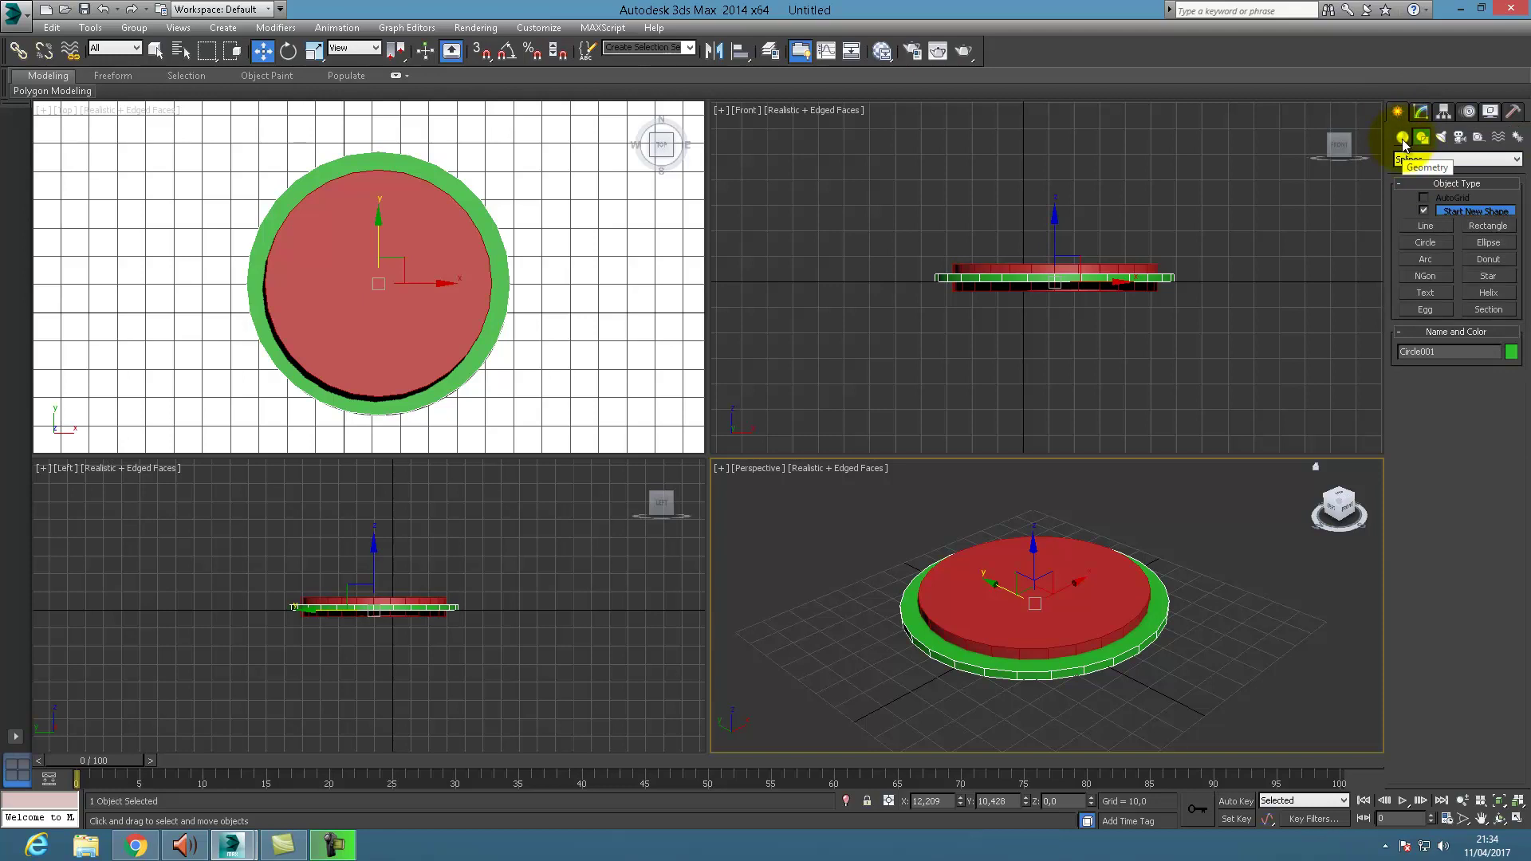
click(1402, 138)
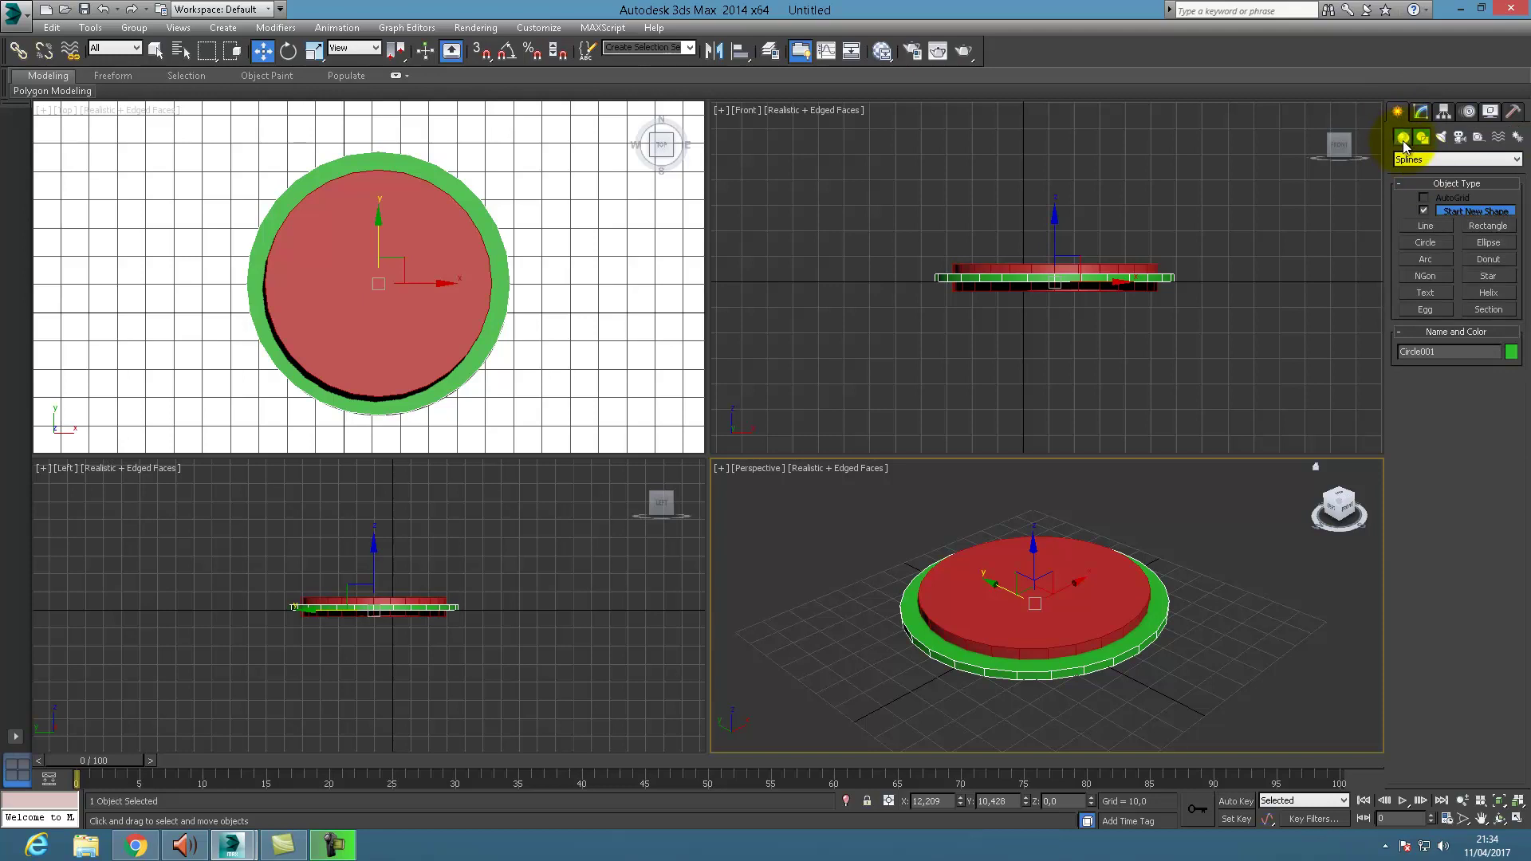
click(1447, 162)
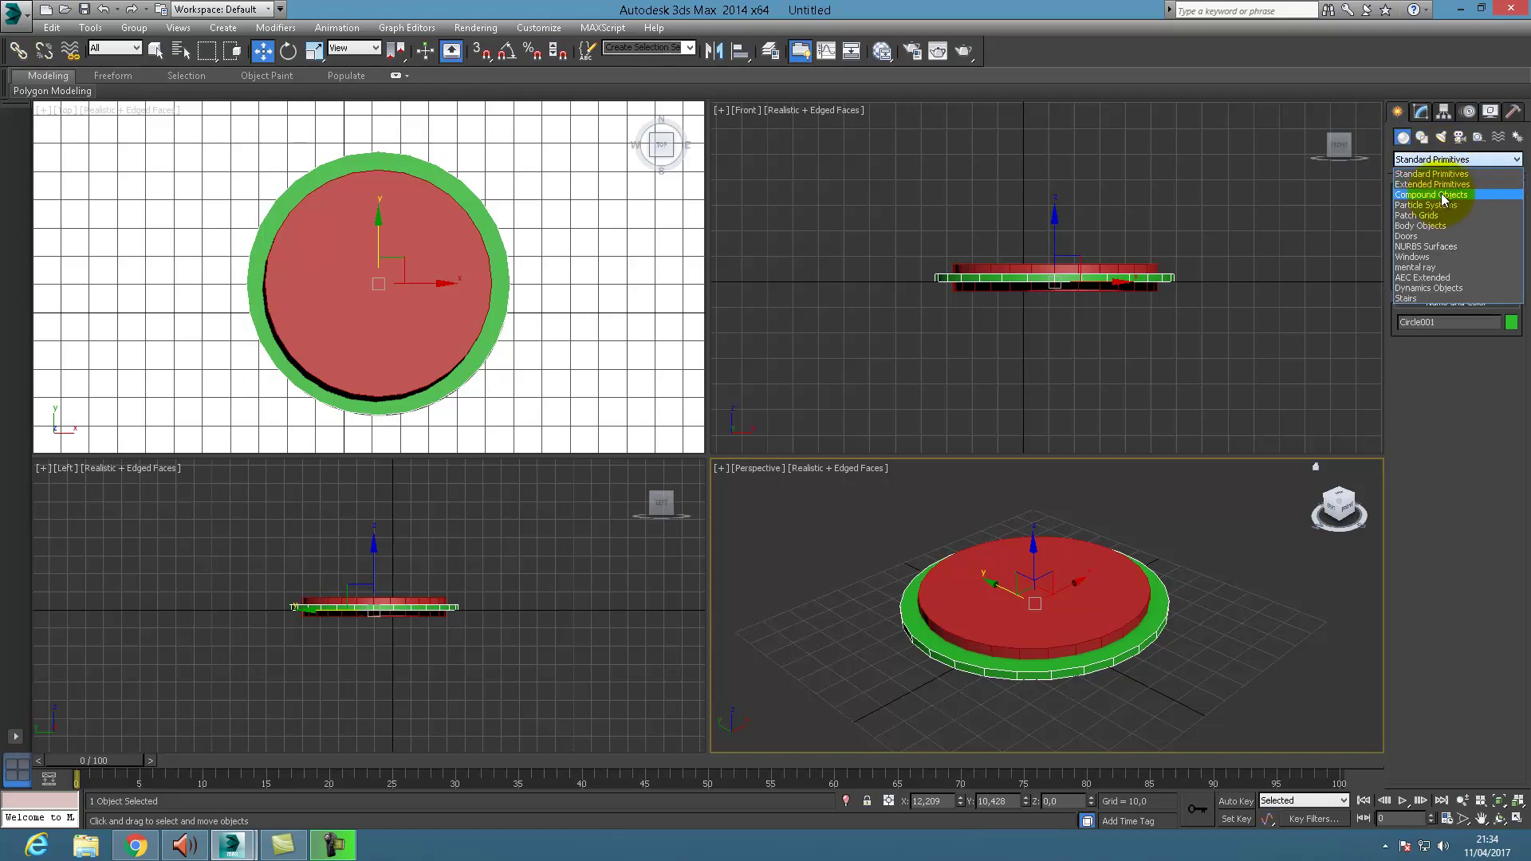
click(1454, 194)
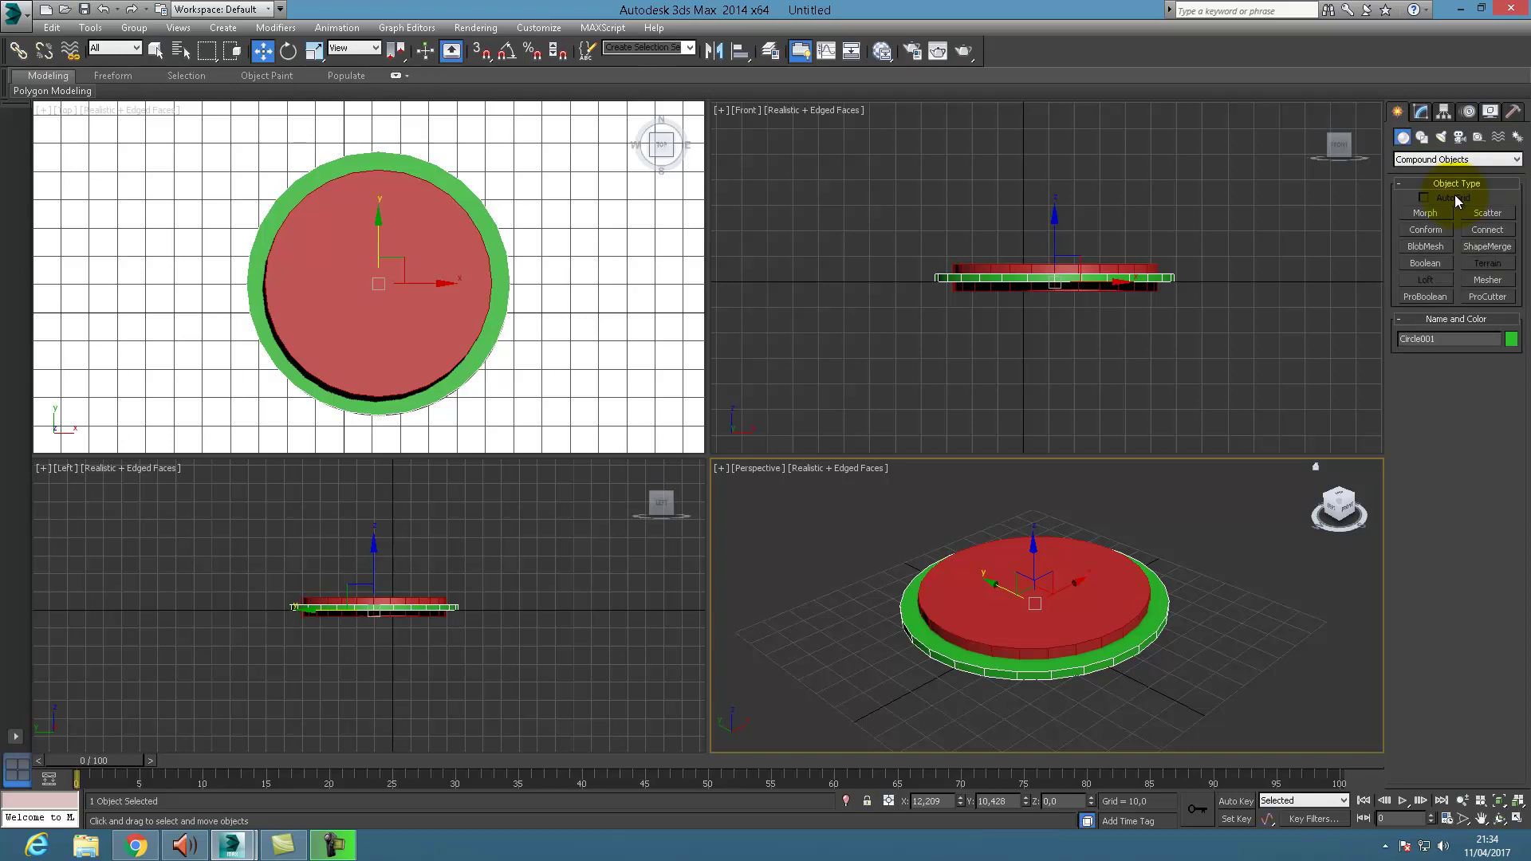
click(1433, 263)
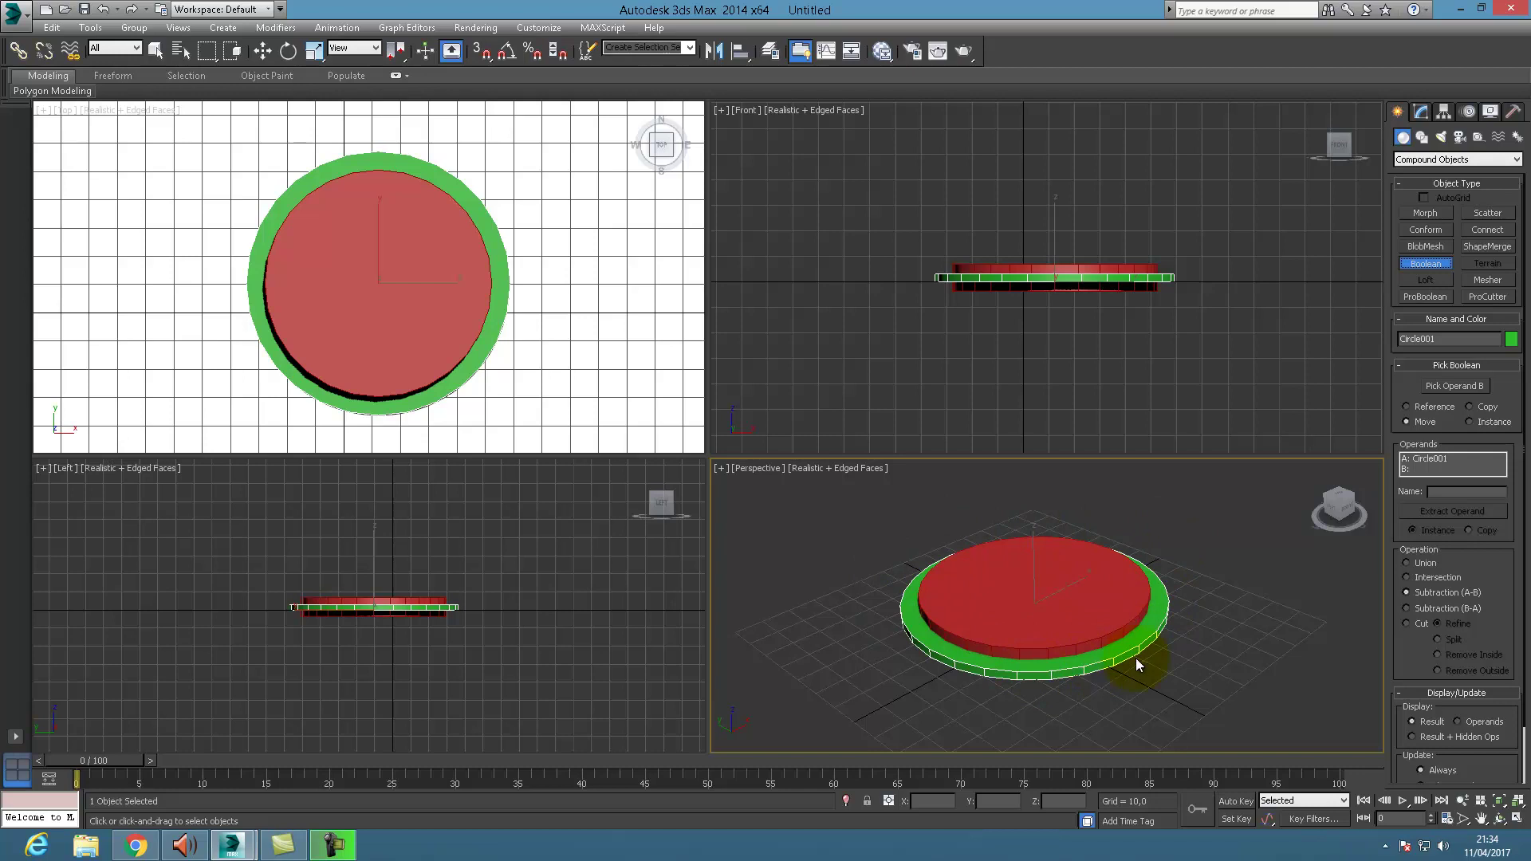
click(1466, 388)
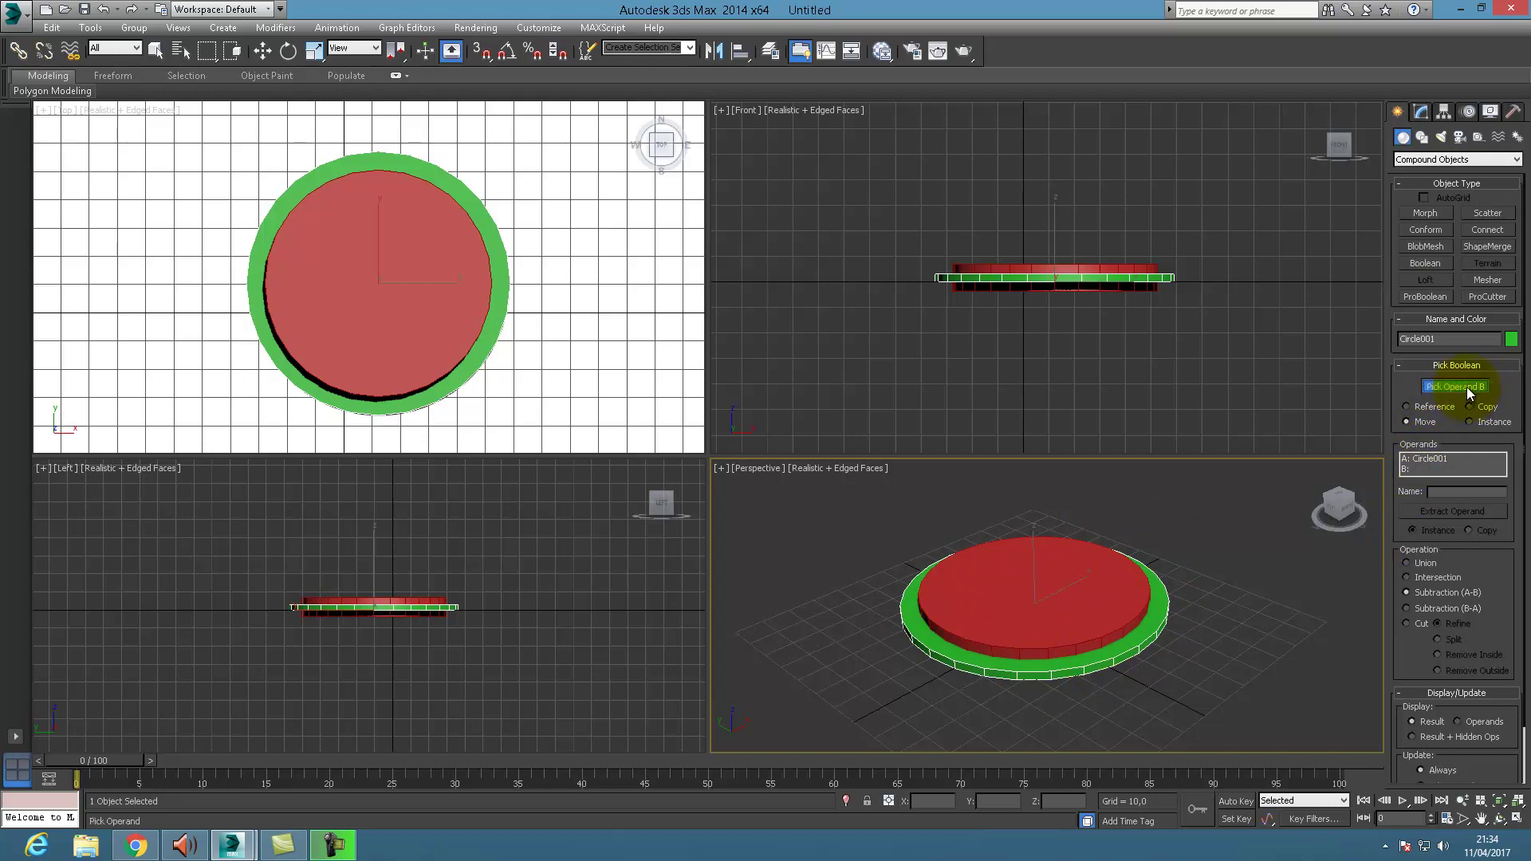
click(1053, 610)
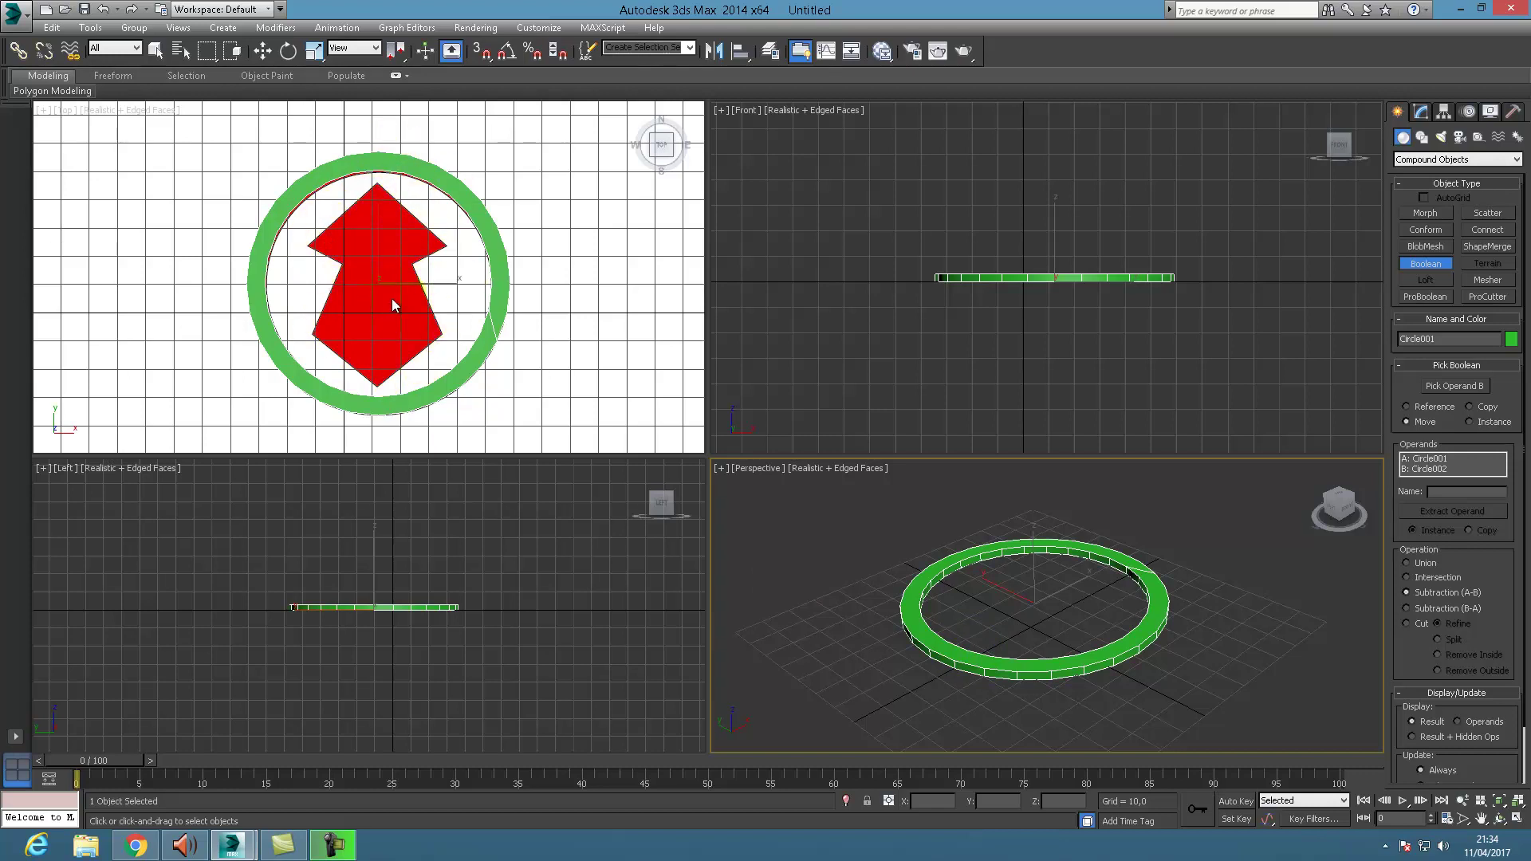
Trace the red arrow of the reference image in the Top view with a closed eight-point Line spline
click(1420, 138)
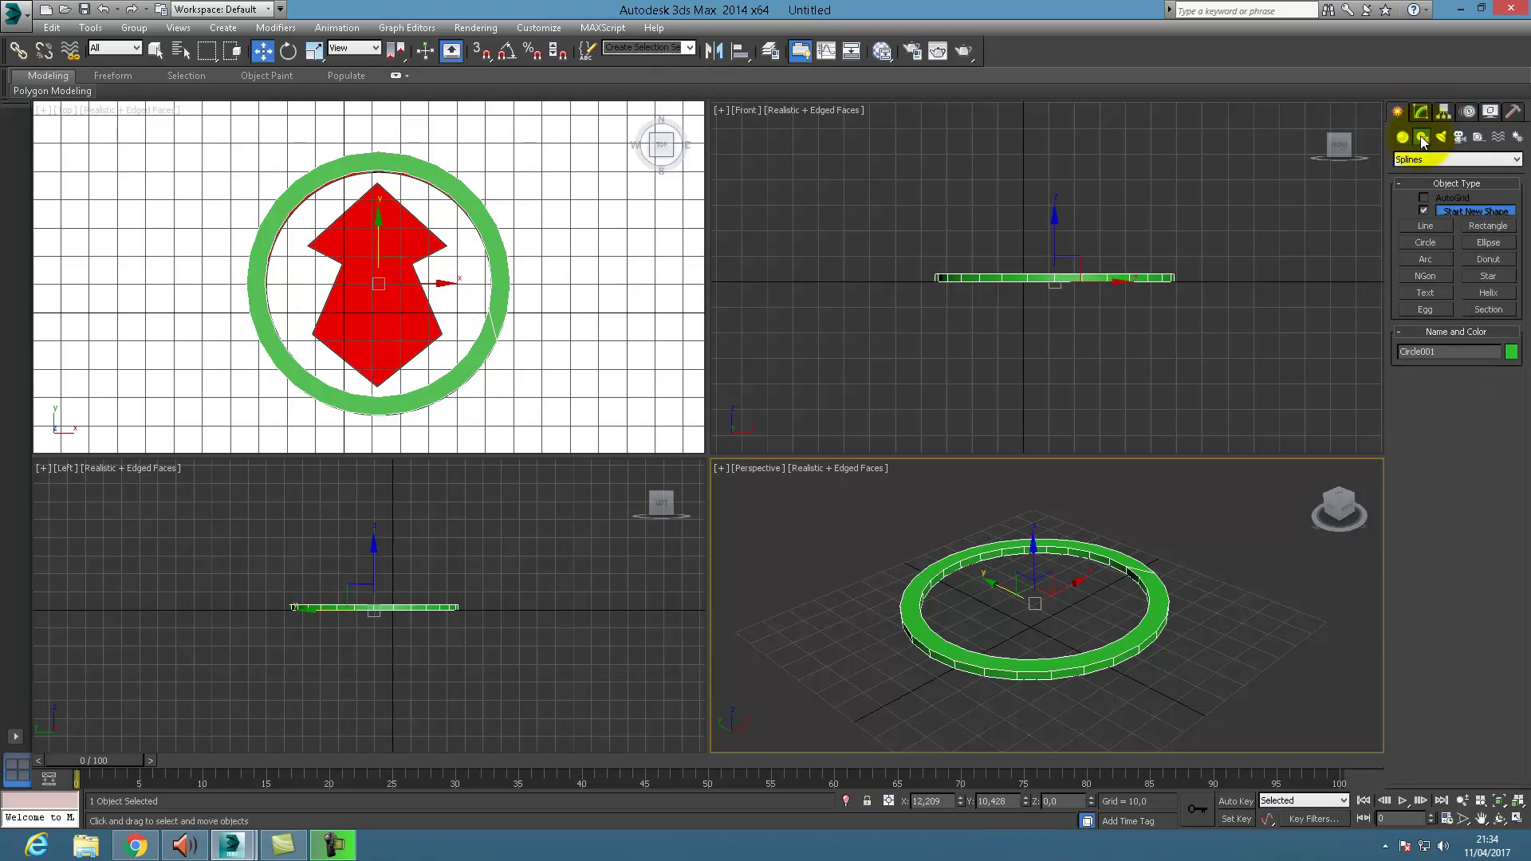
click(1426, 228)
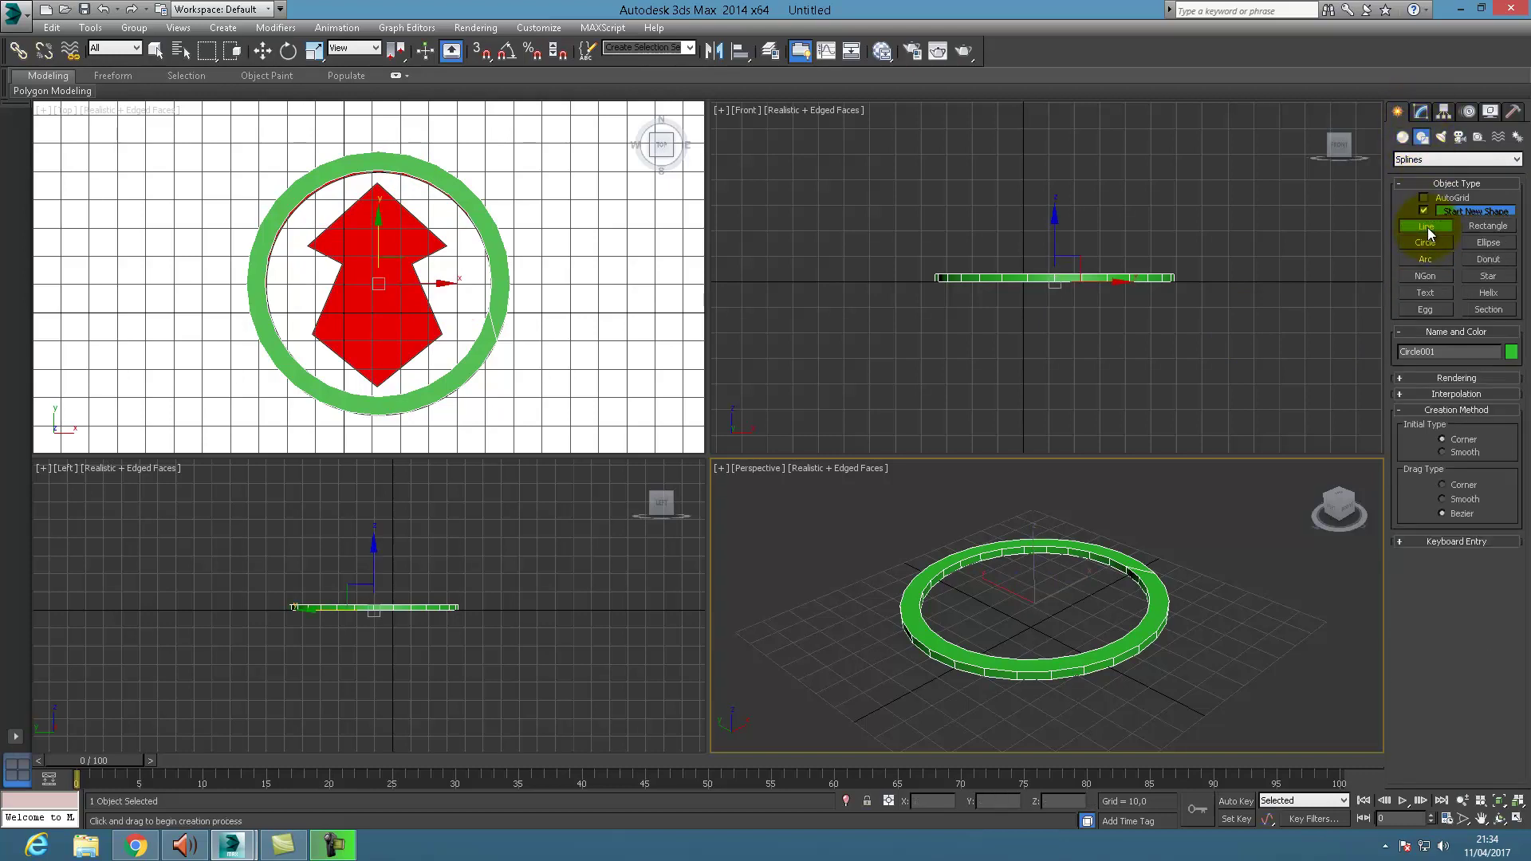
click(378, 185)
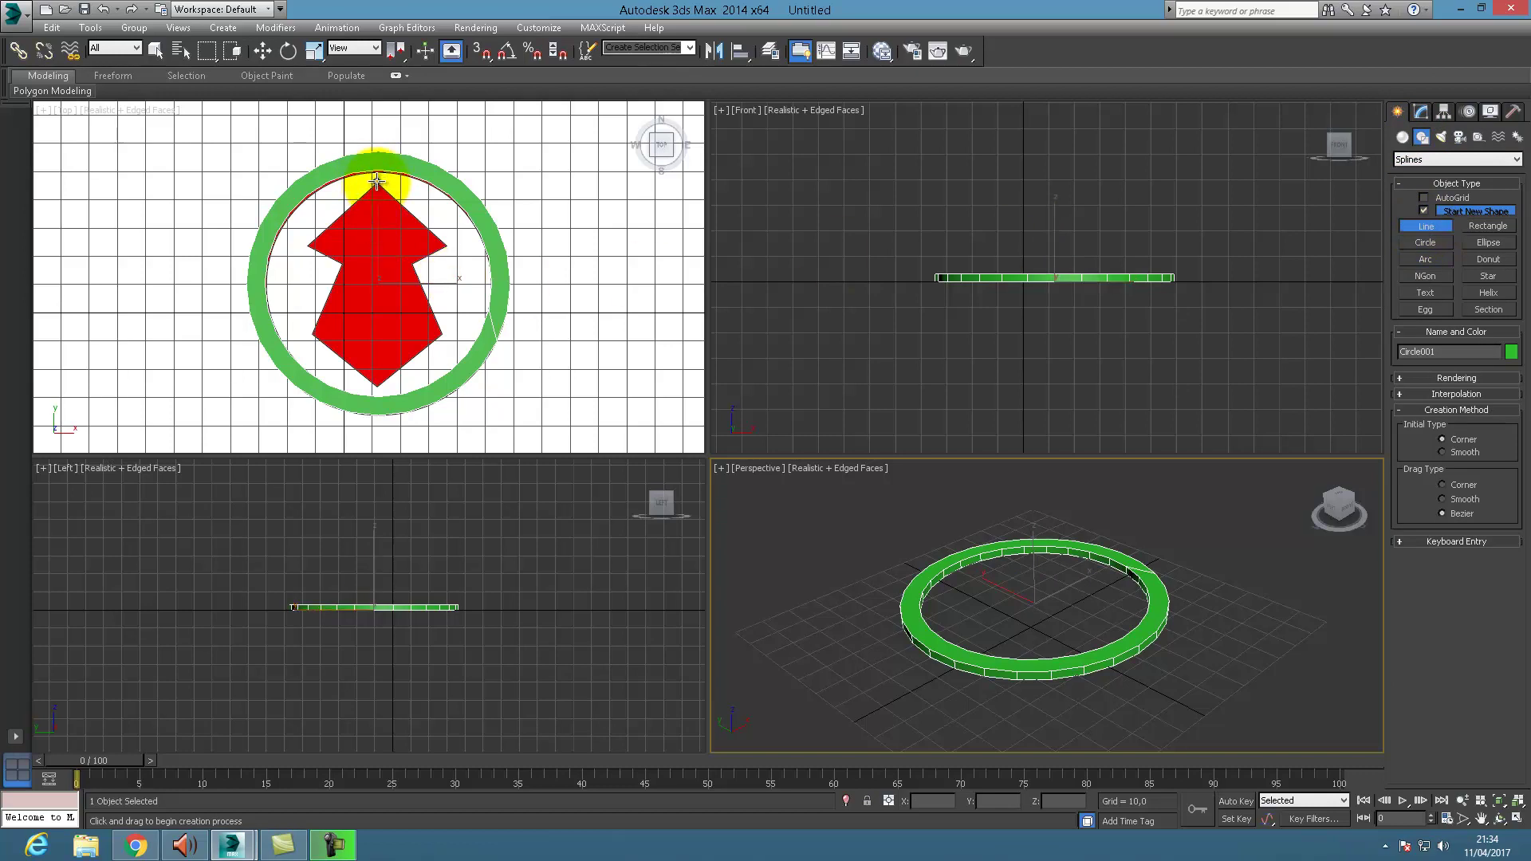
click(307, 249)
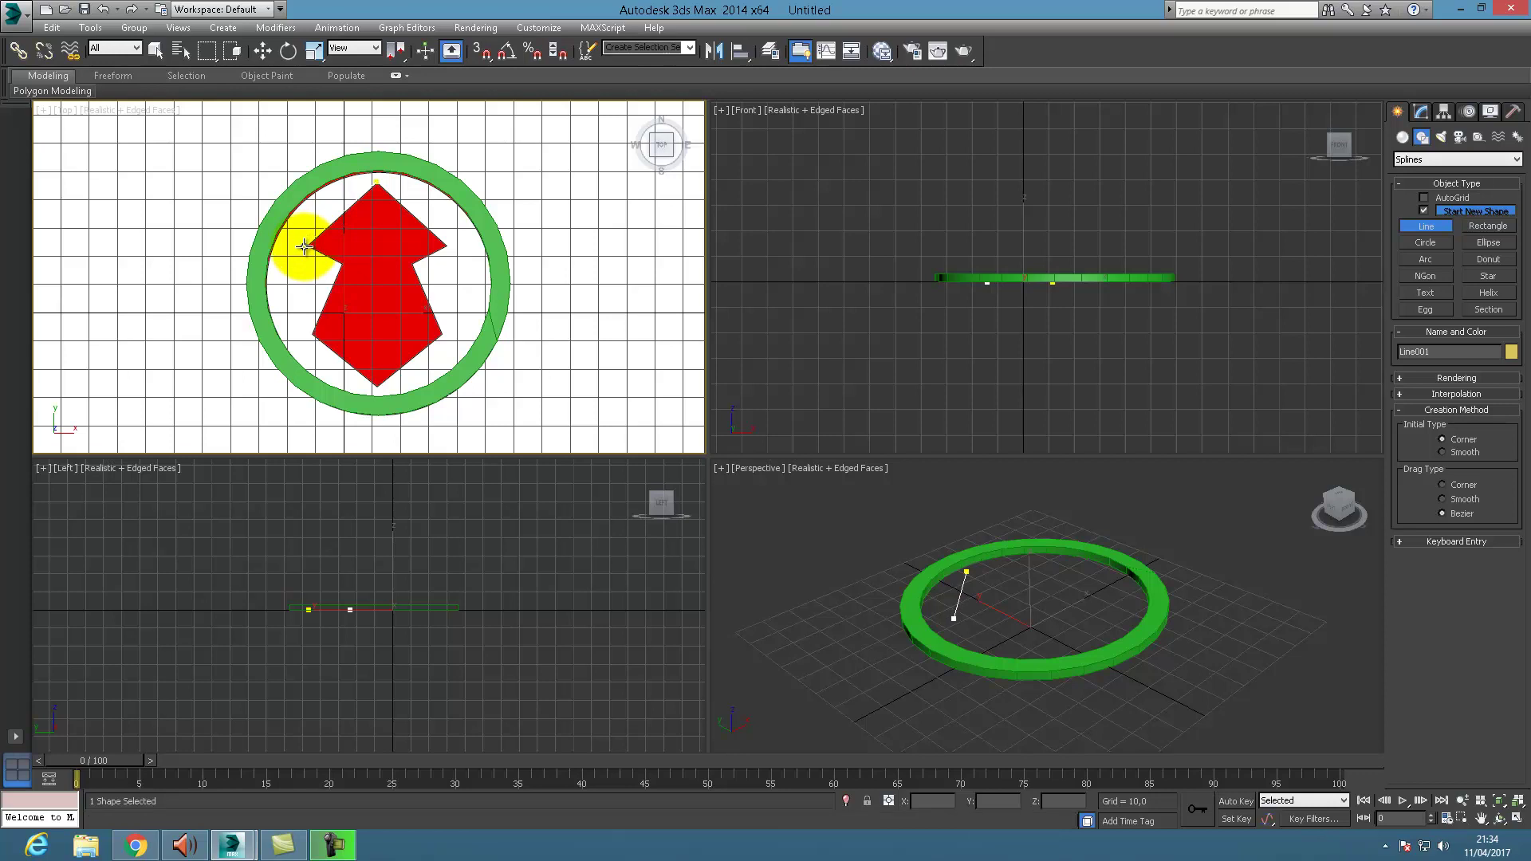
click(343, 262)
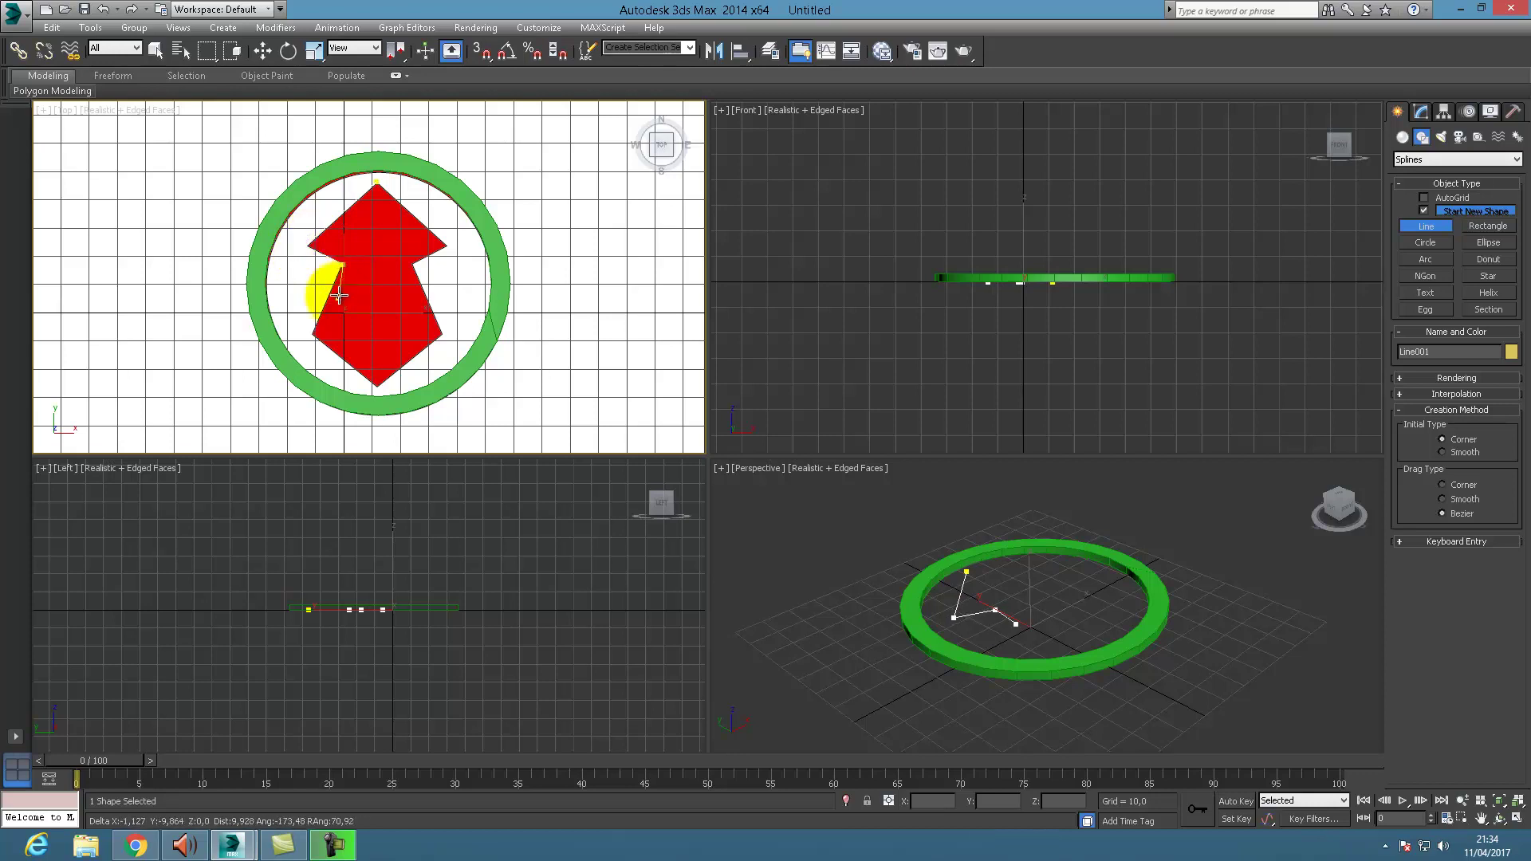
click(309, 337)
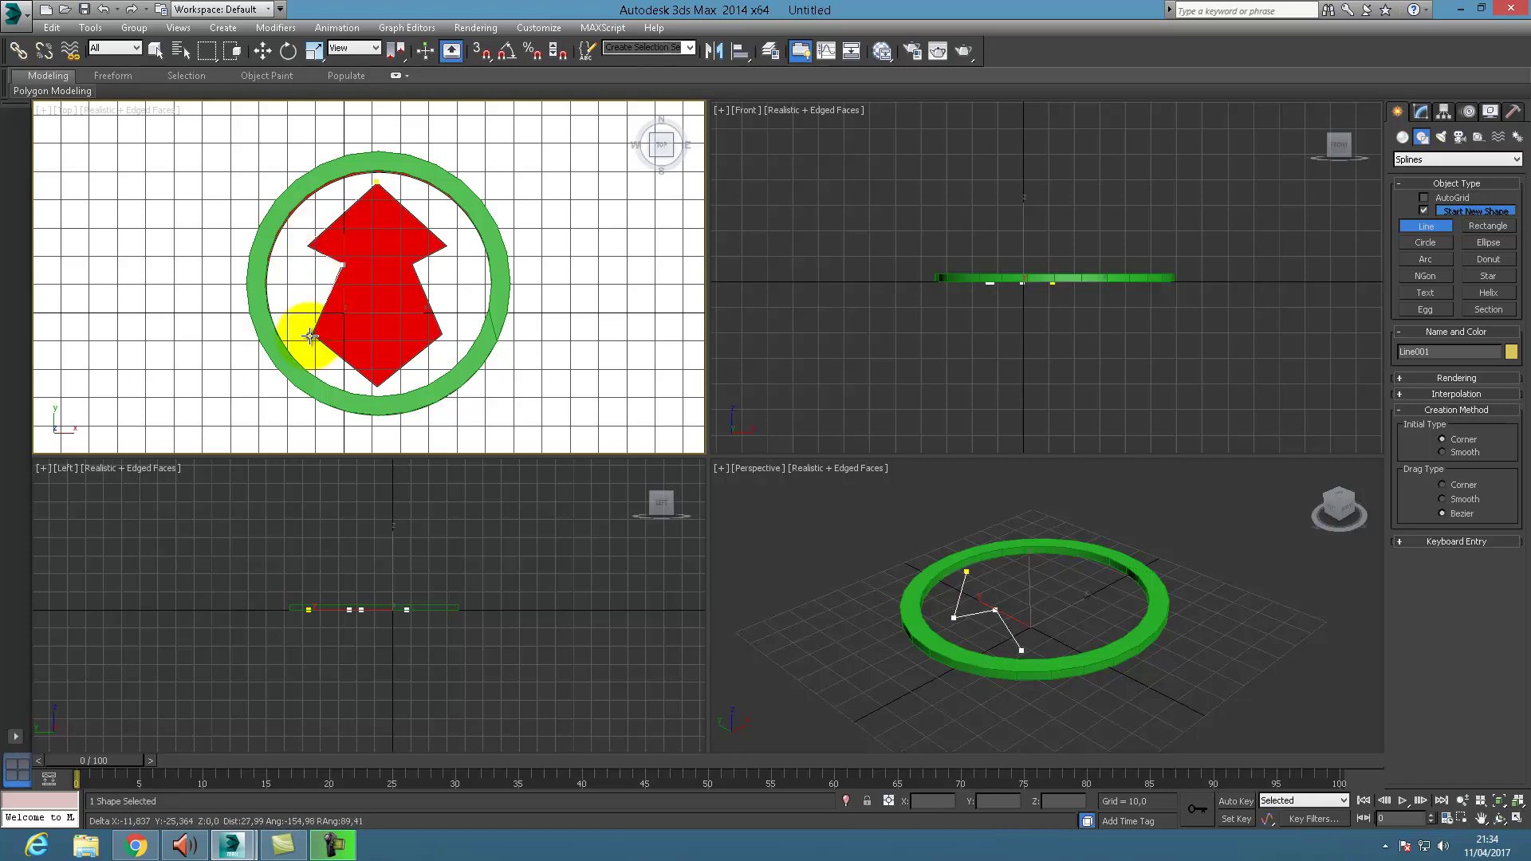
click(375, 388)
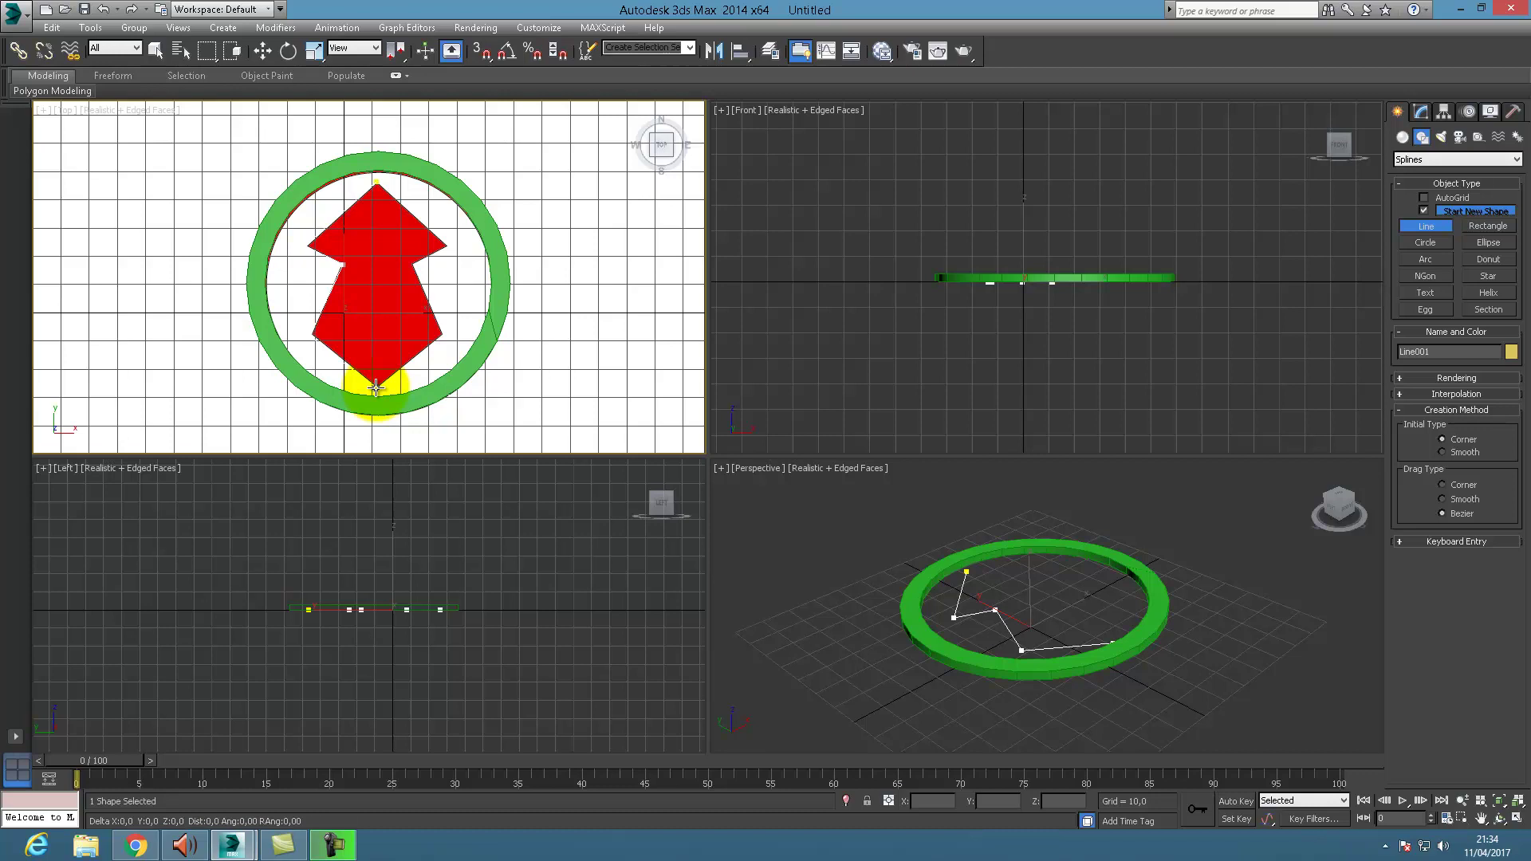
click(443, 335)
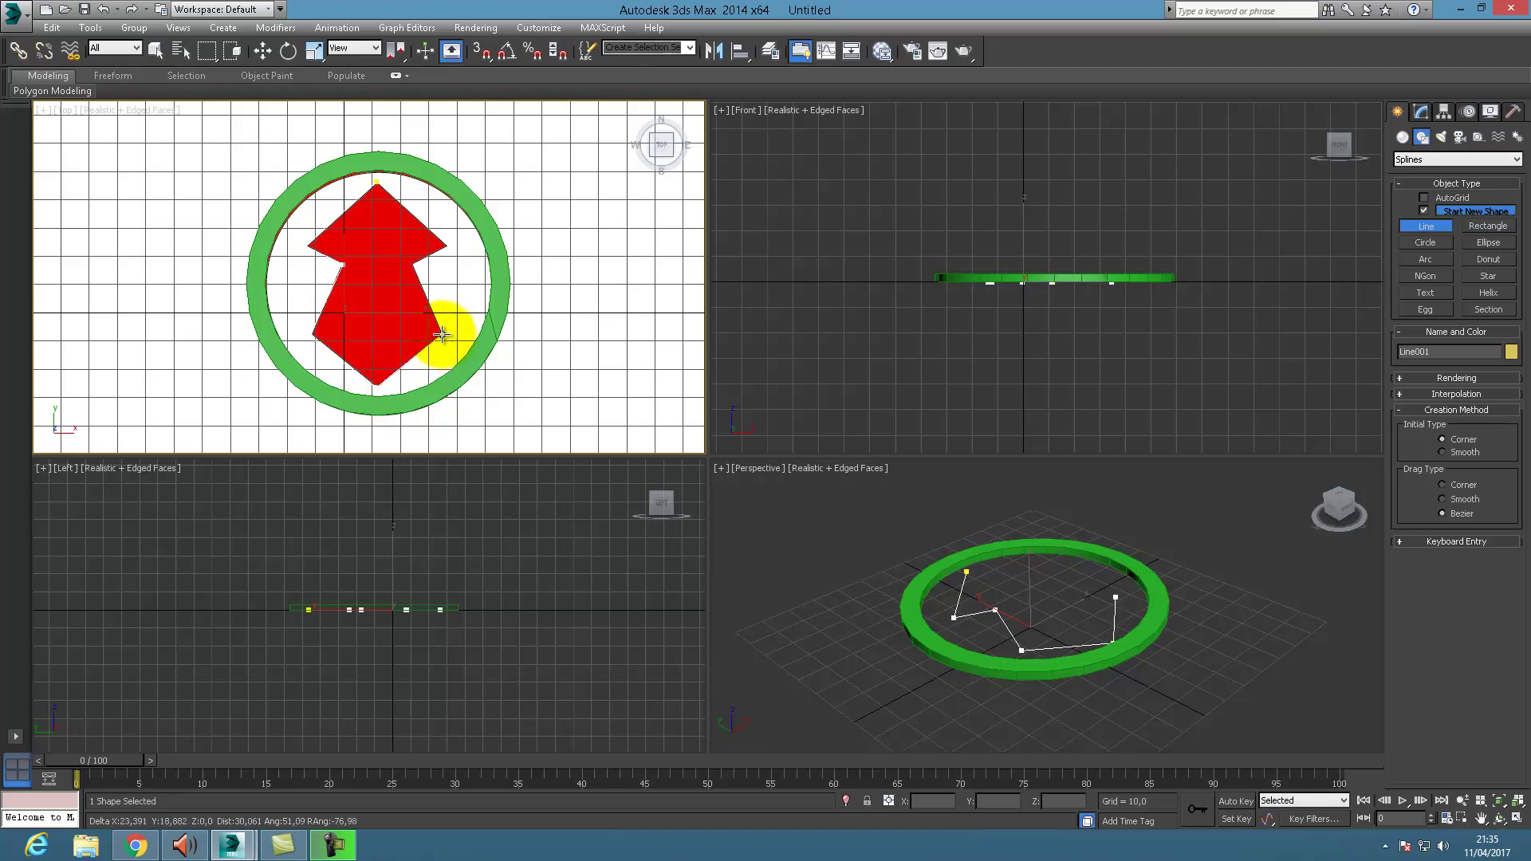
click(413, 265)
click(443, 247)
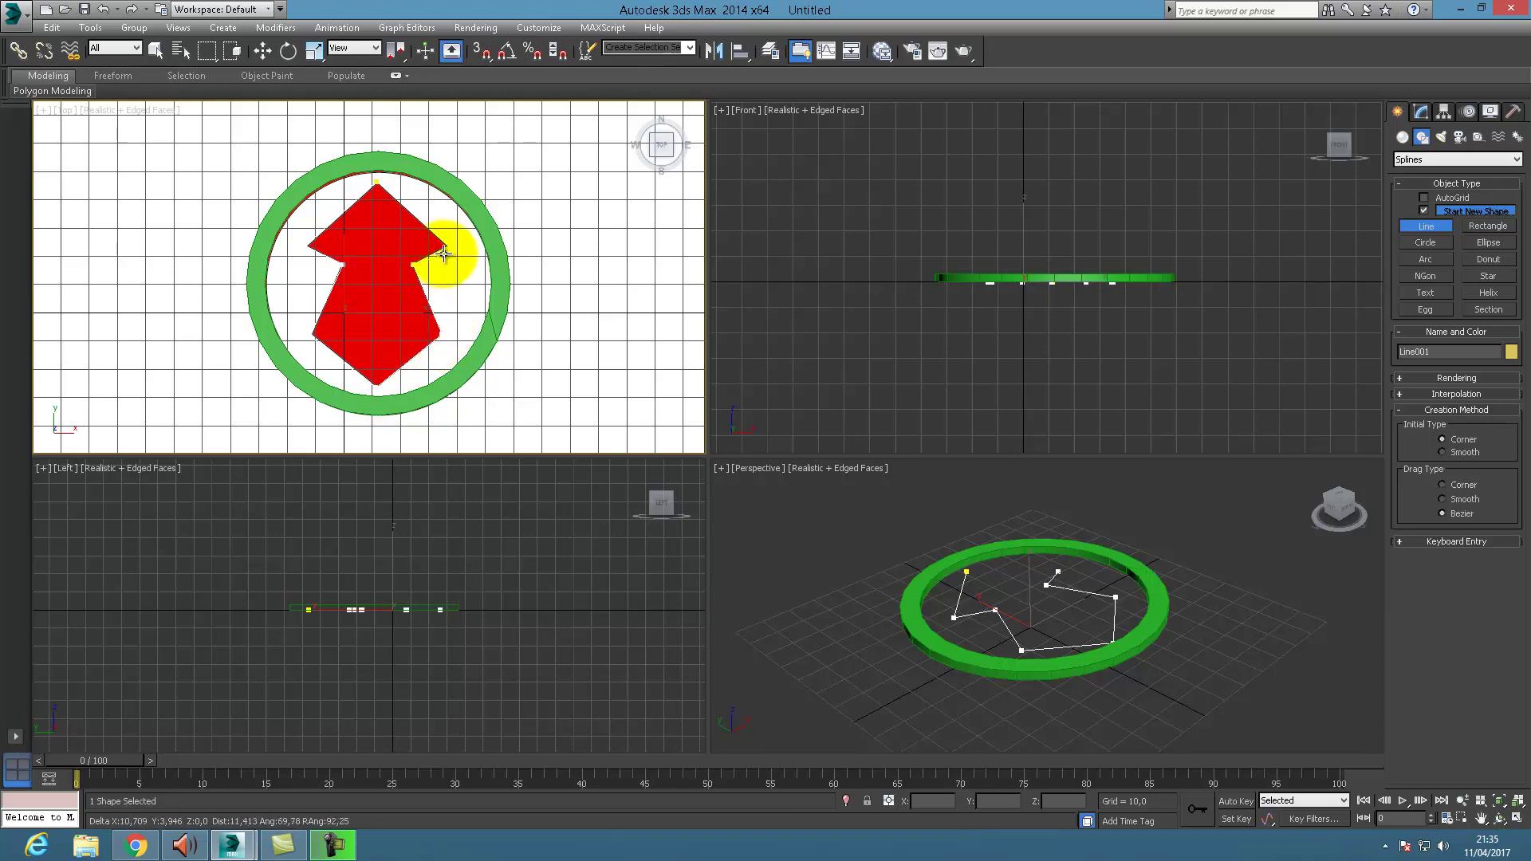
click(376, 184)
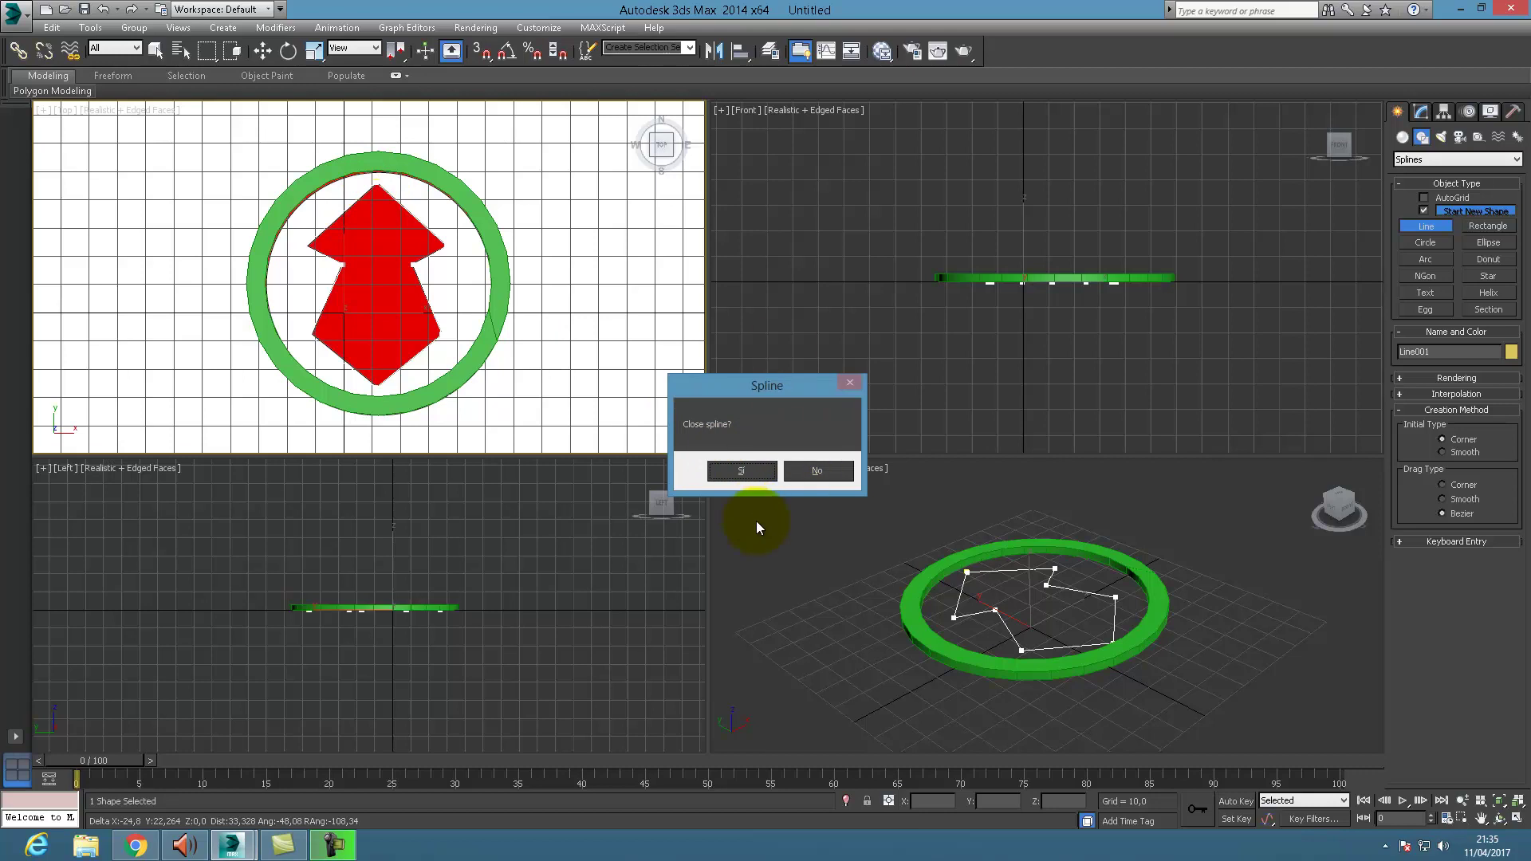
click(741, 472)
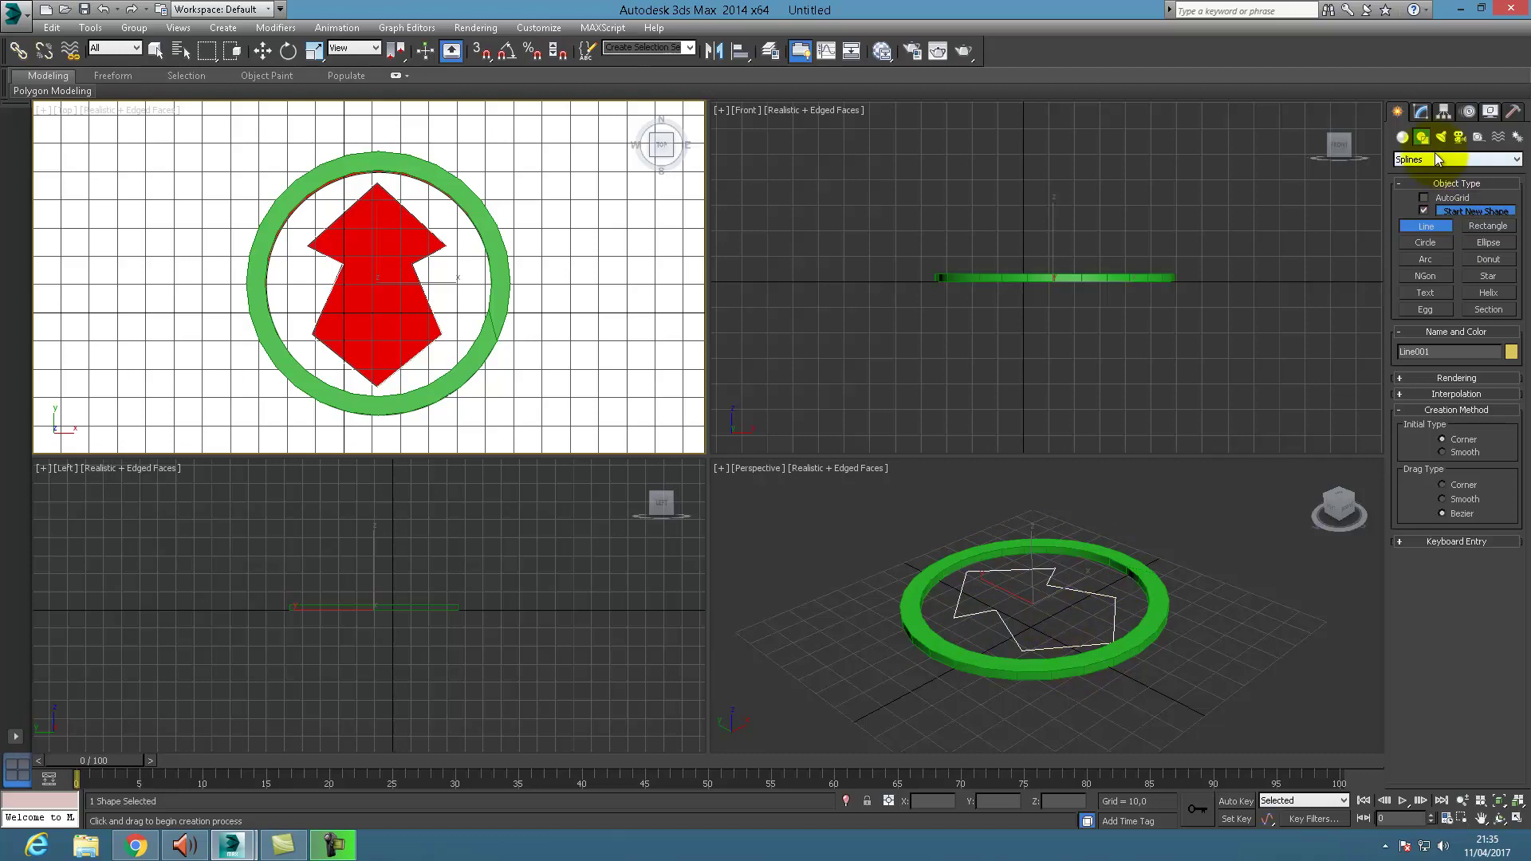
Add an Extrude modifier to the arrow outline with an amount of 3.0
click(1422, 113)
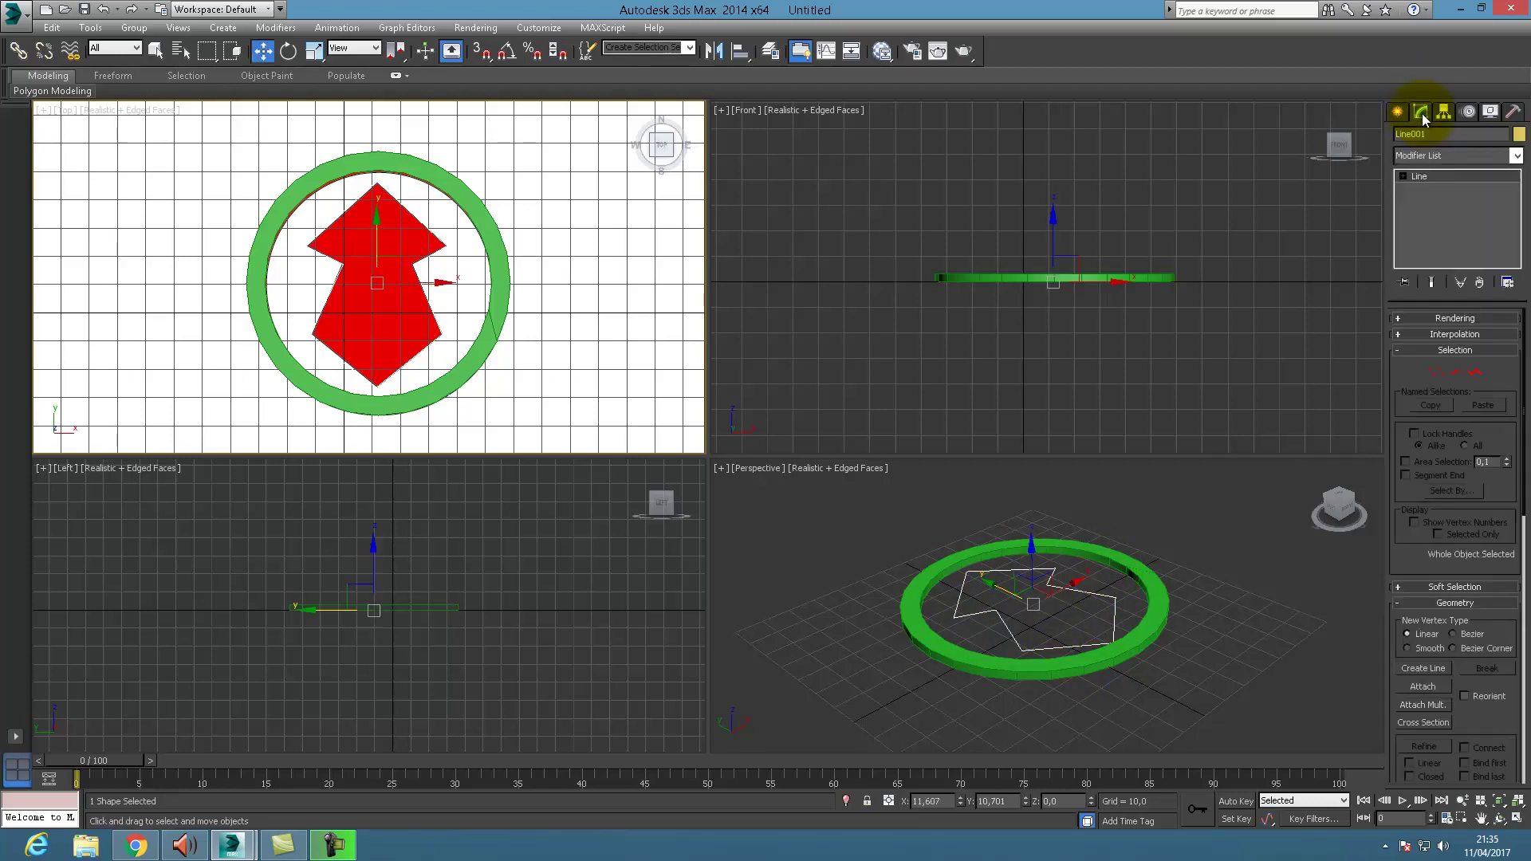
click(1448, 155)
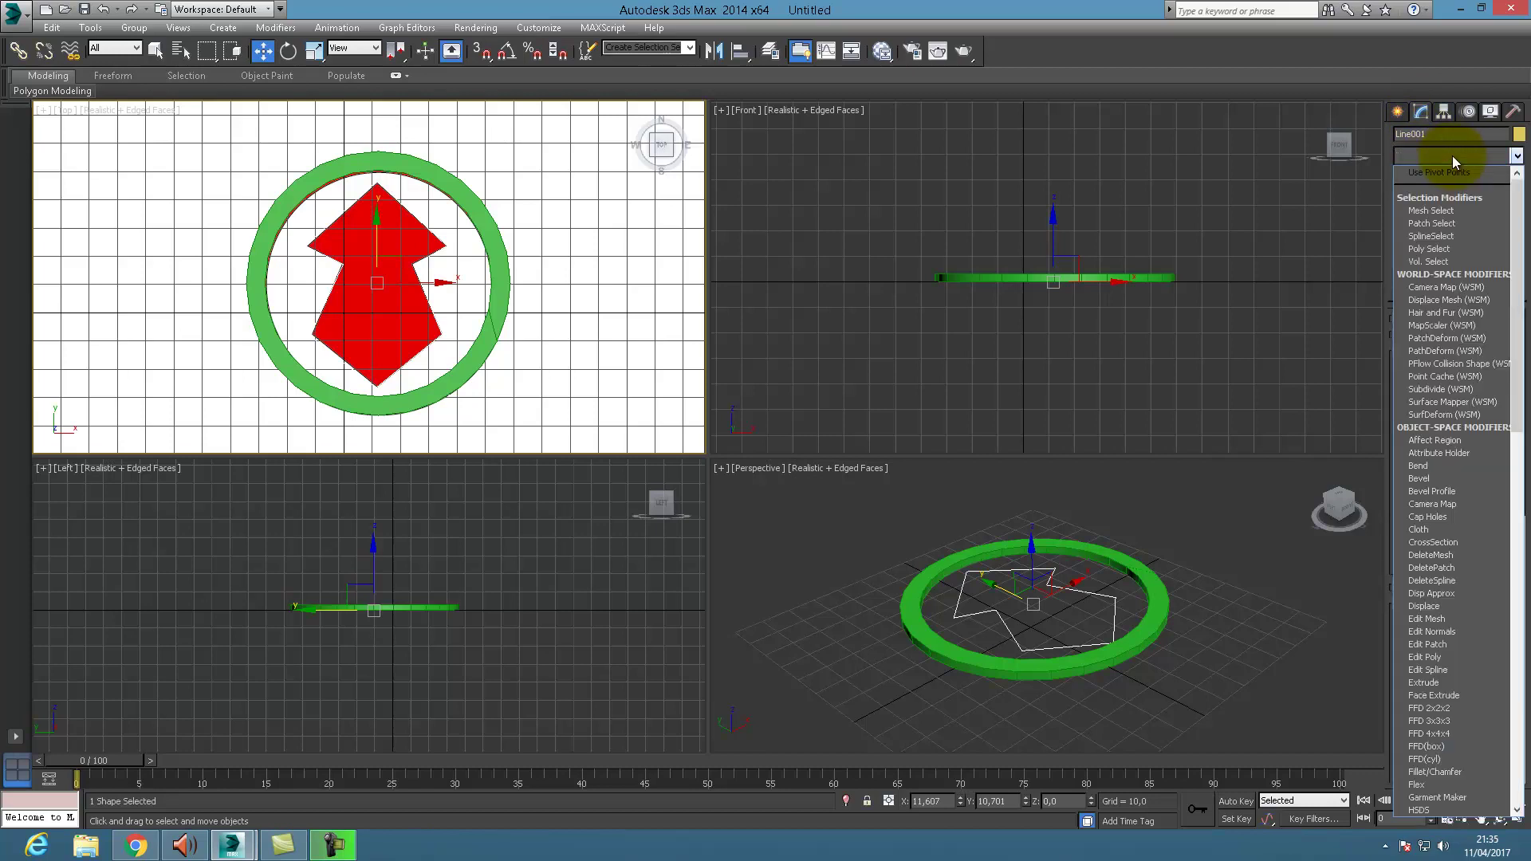
click(1439, 686)
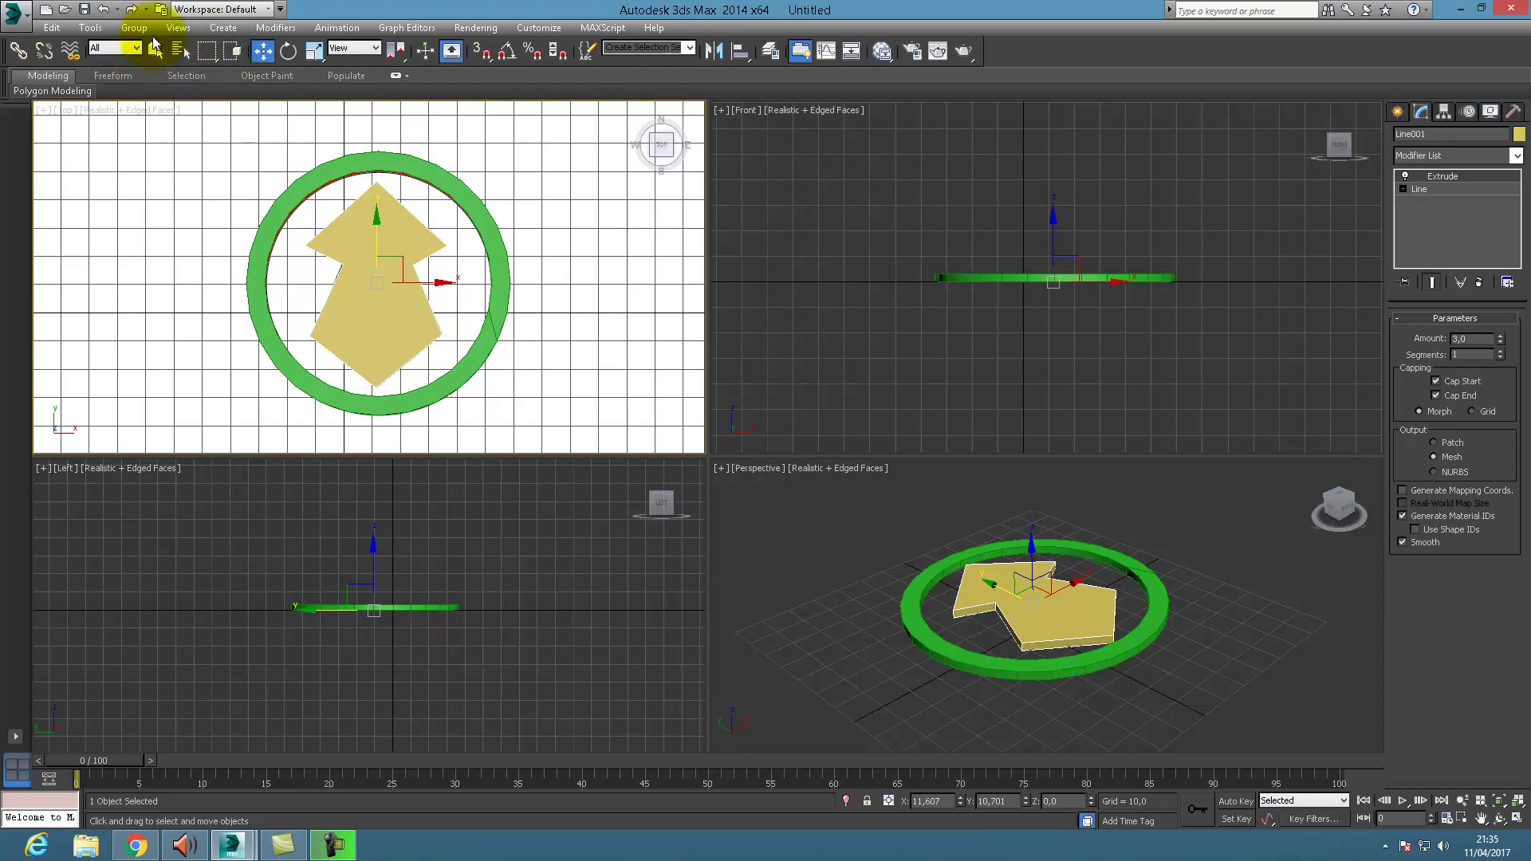
Select the green ring and the extruded arrow together in the Top view and group them with the default name
drag(212, 145, 486, 365)
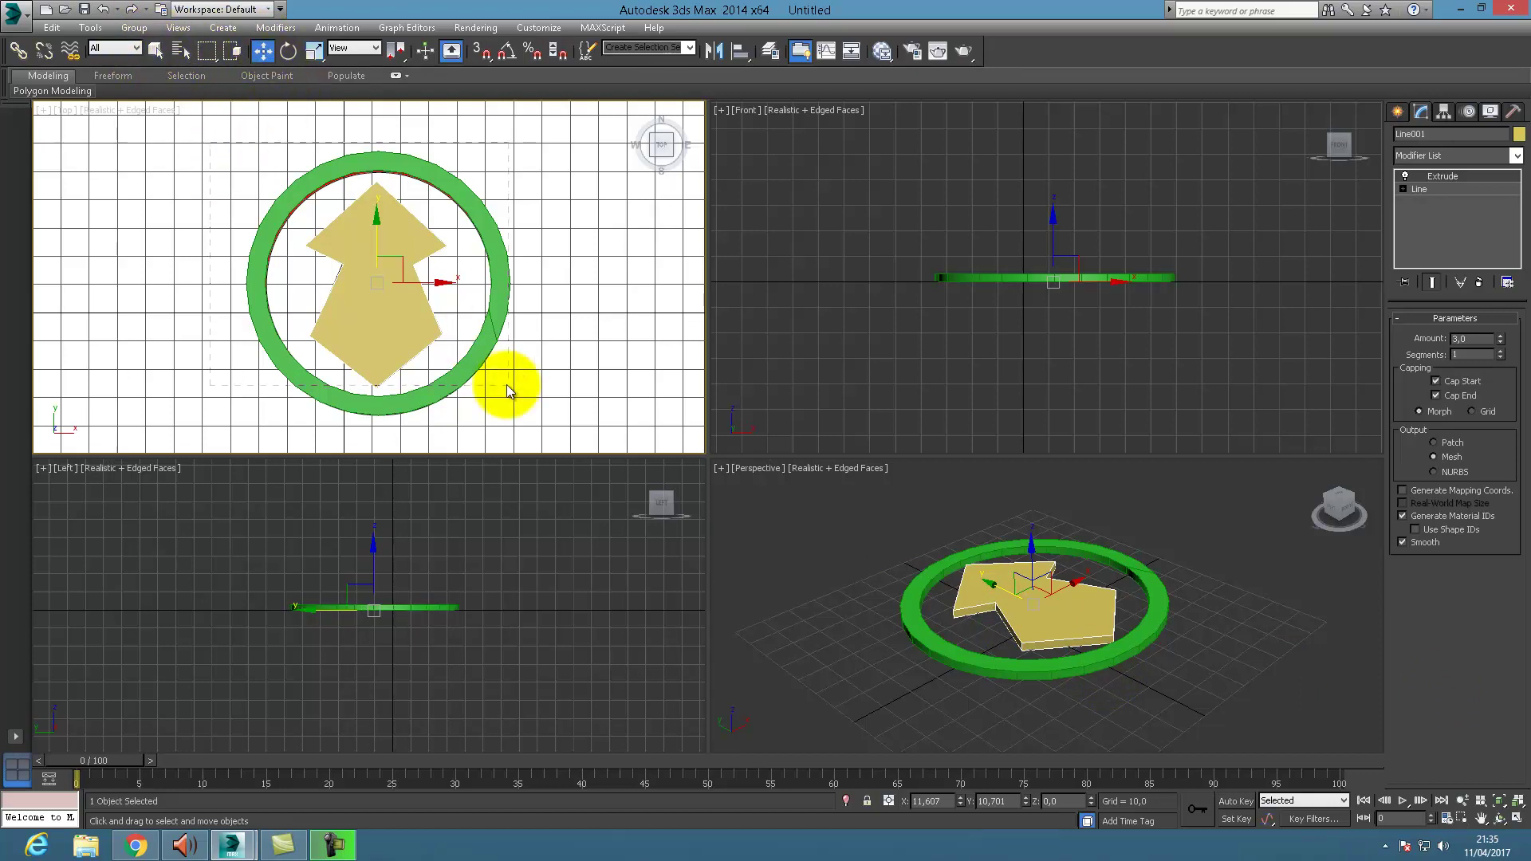
drag(566, 443, 572, 447)
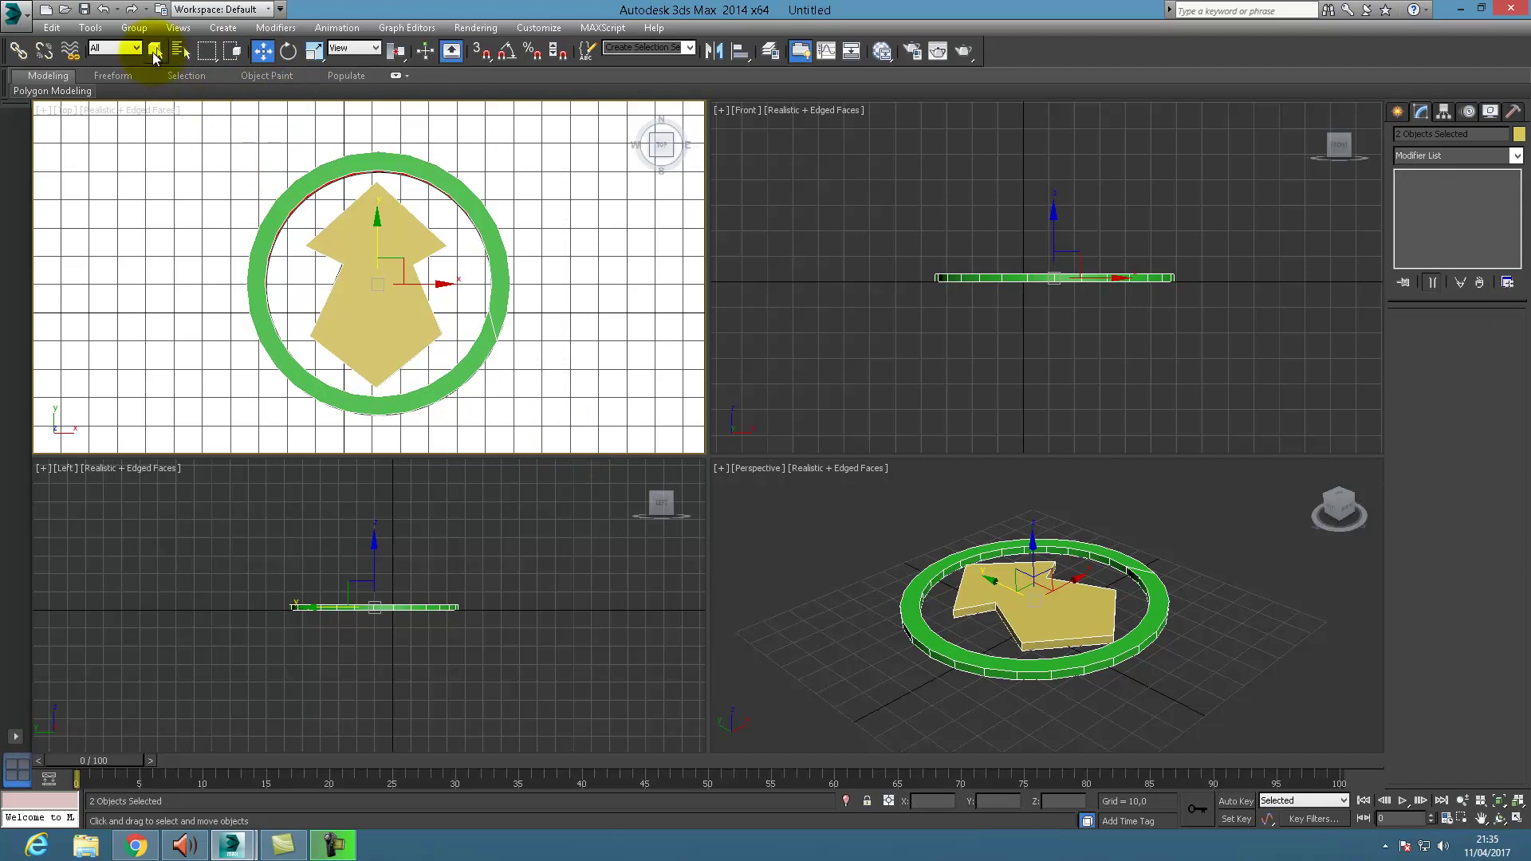
click(135, 27)
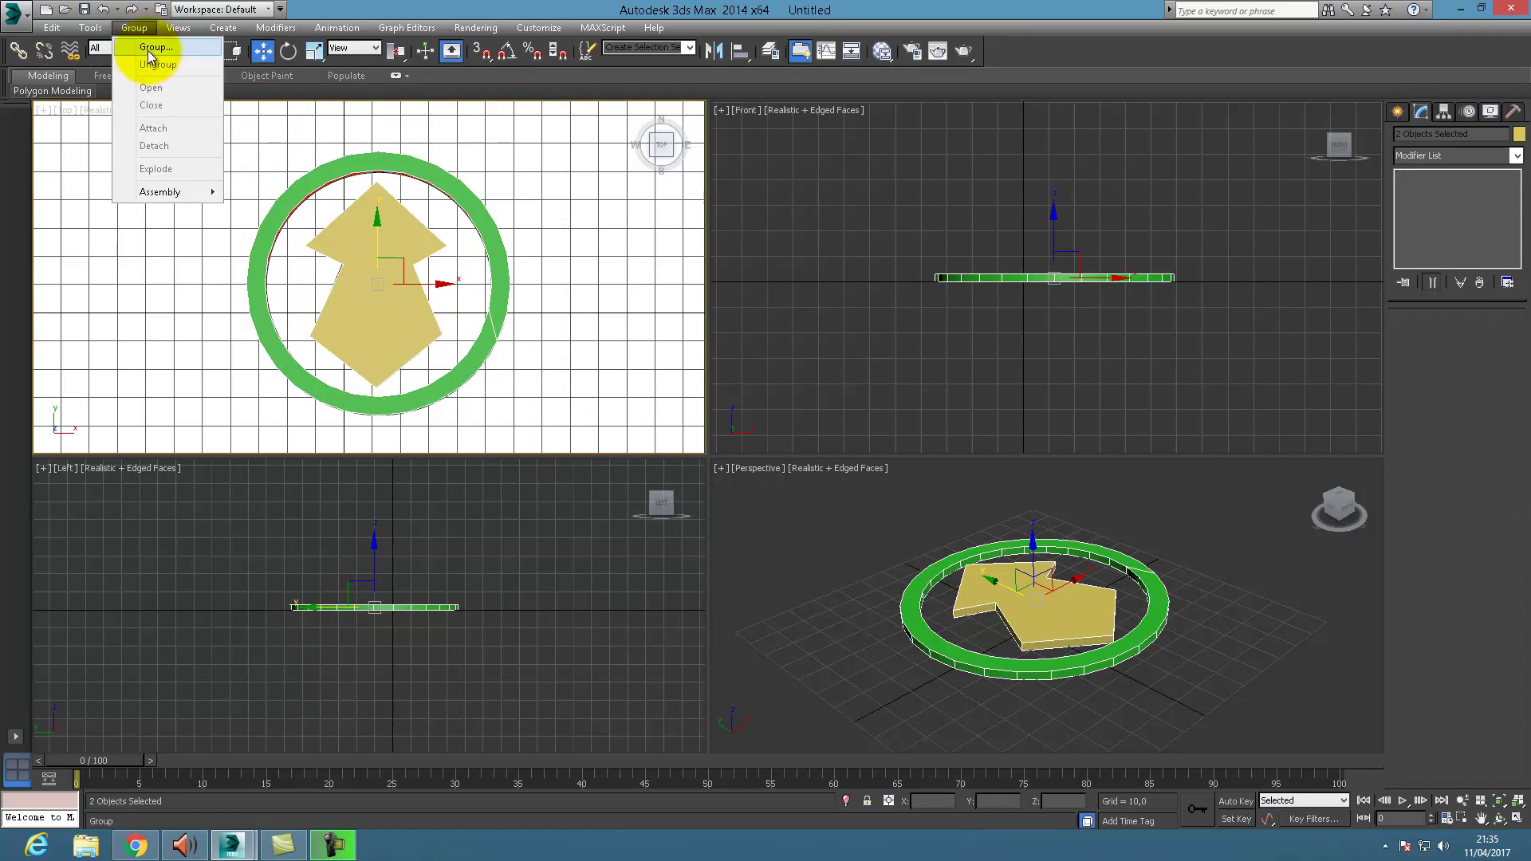
click(149, 49)
click(780, 450)
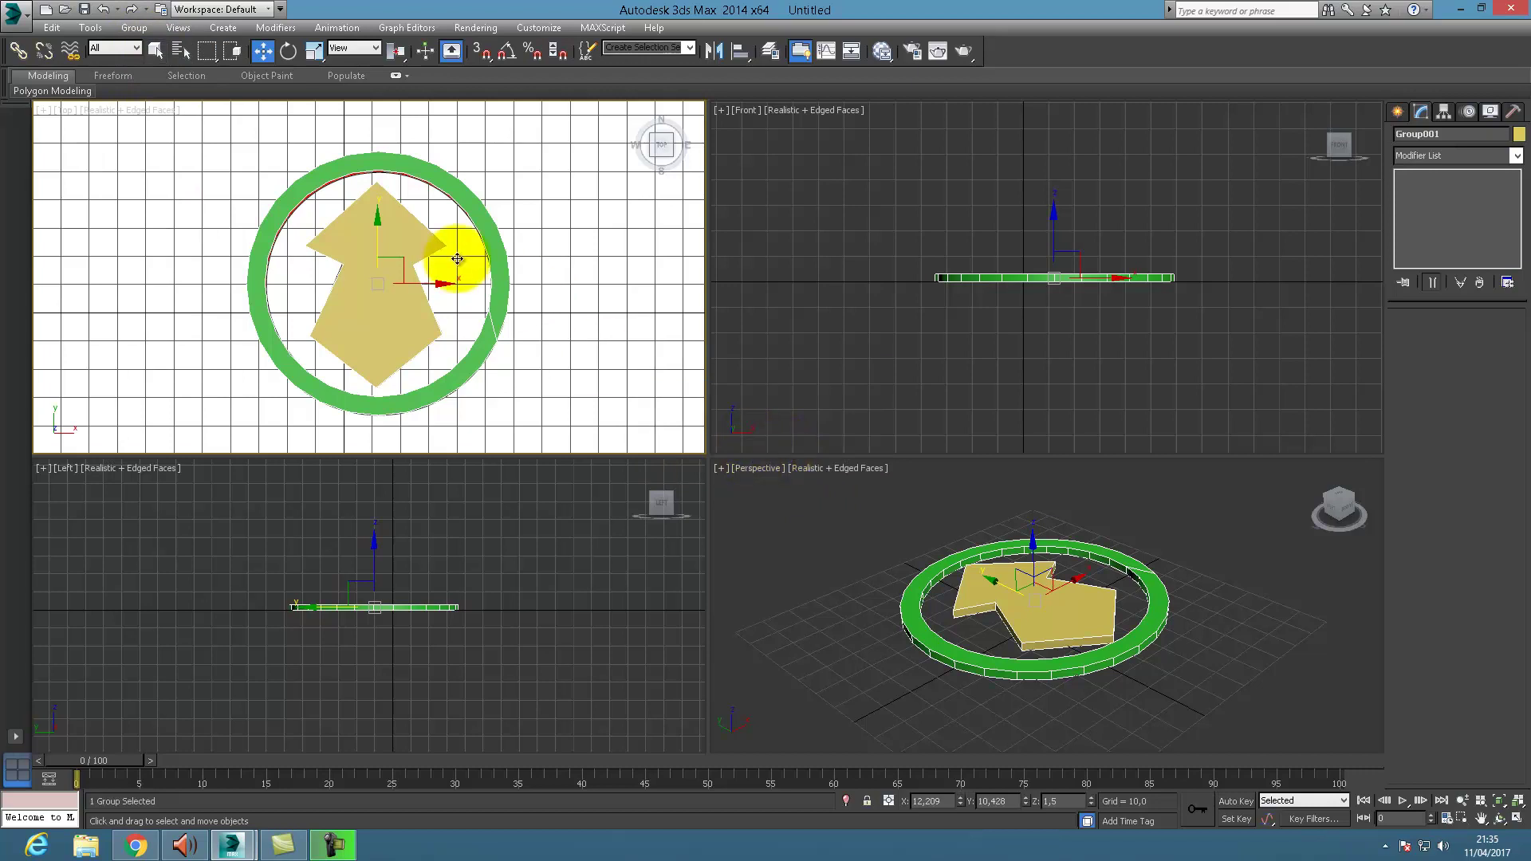
Rotate the logo group about 61 degrees around the X axis in the Perspective view so it stands up
click(288, 53)
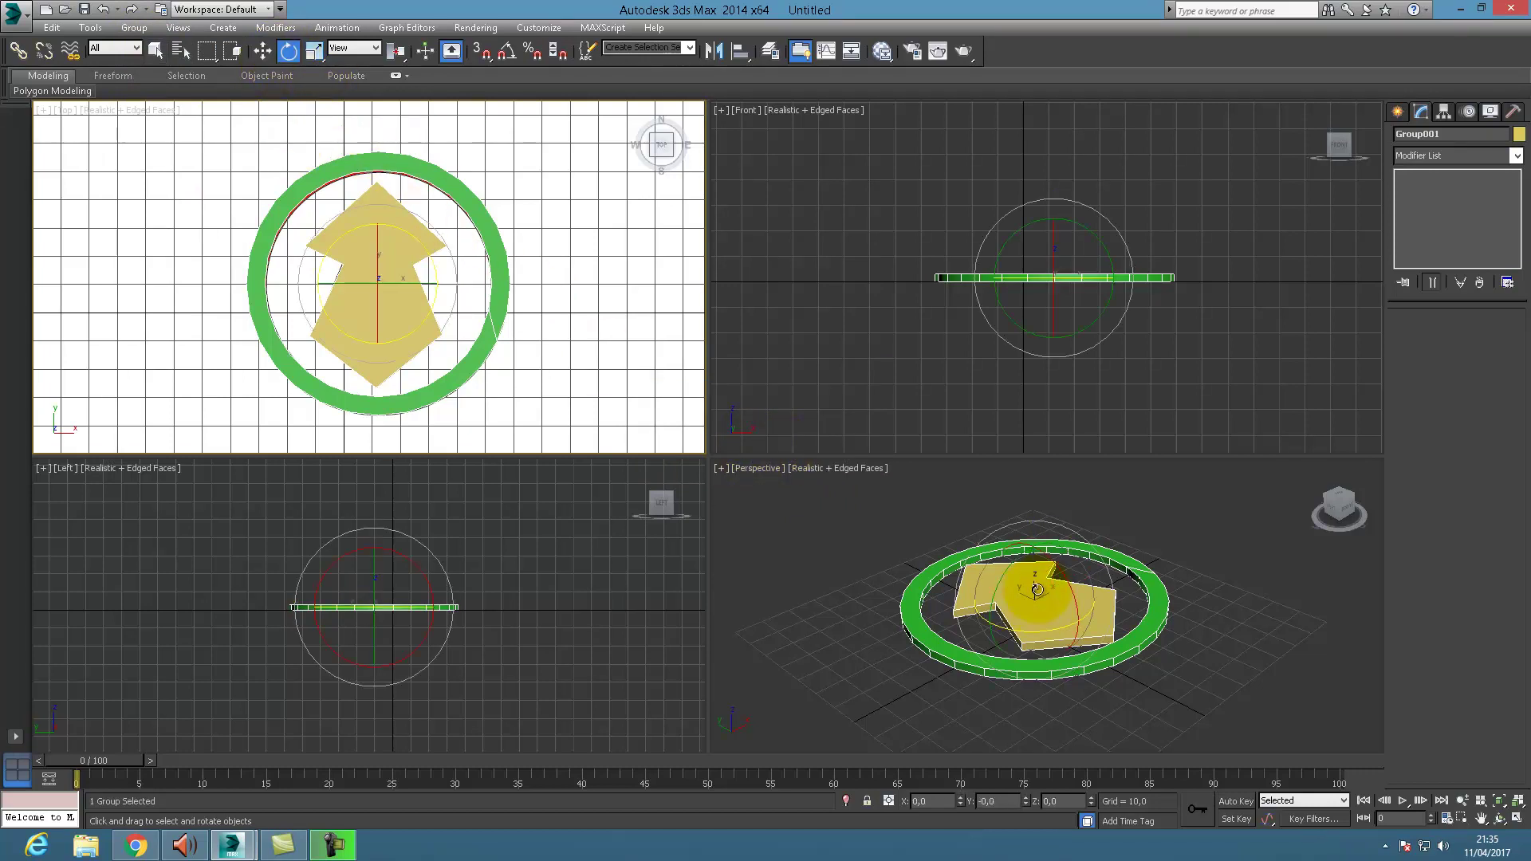
drag(1075, 603, 1091, 655)
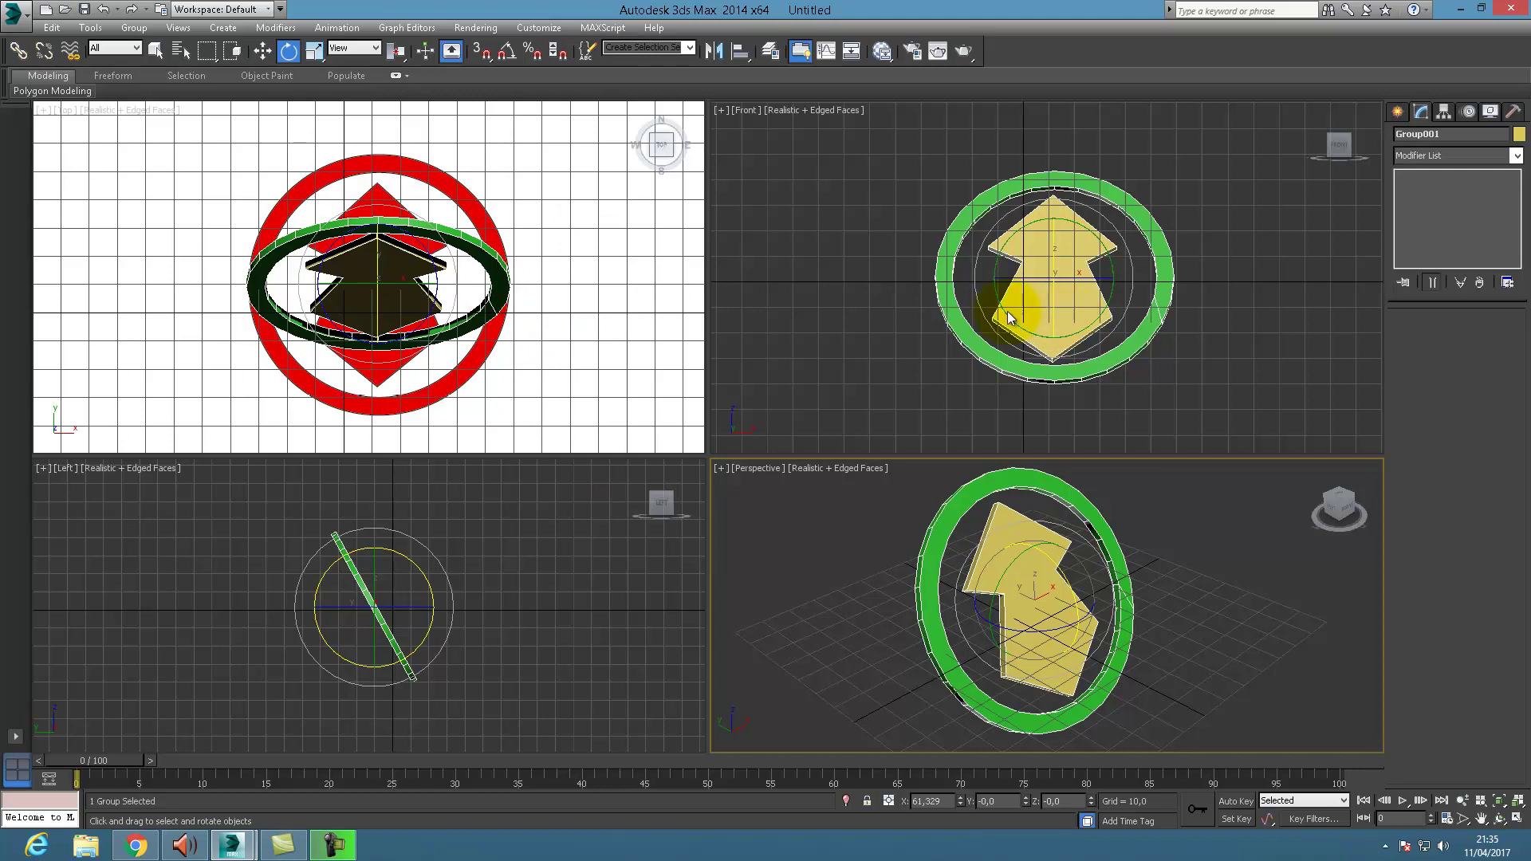
click(1032, 234)
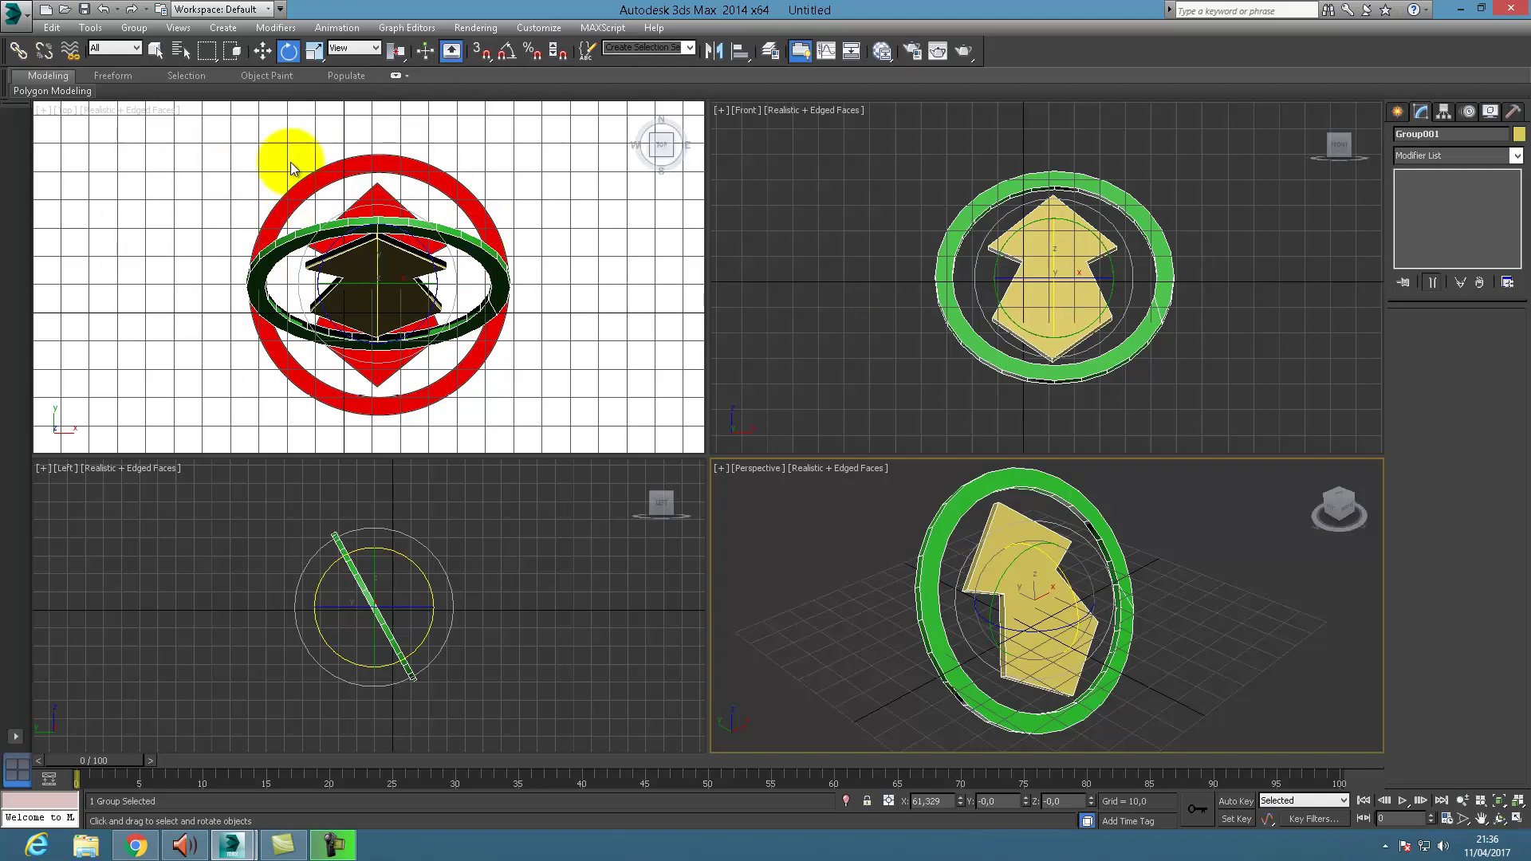
Clear the reference image by applying a file-based viewport background with no file to all views in the active layout
click(183, 29)
mouse_move(283, 322)
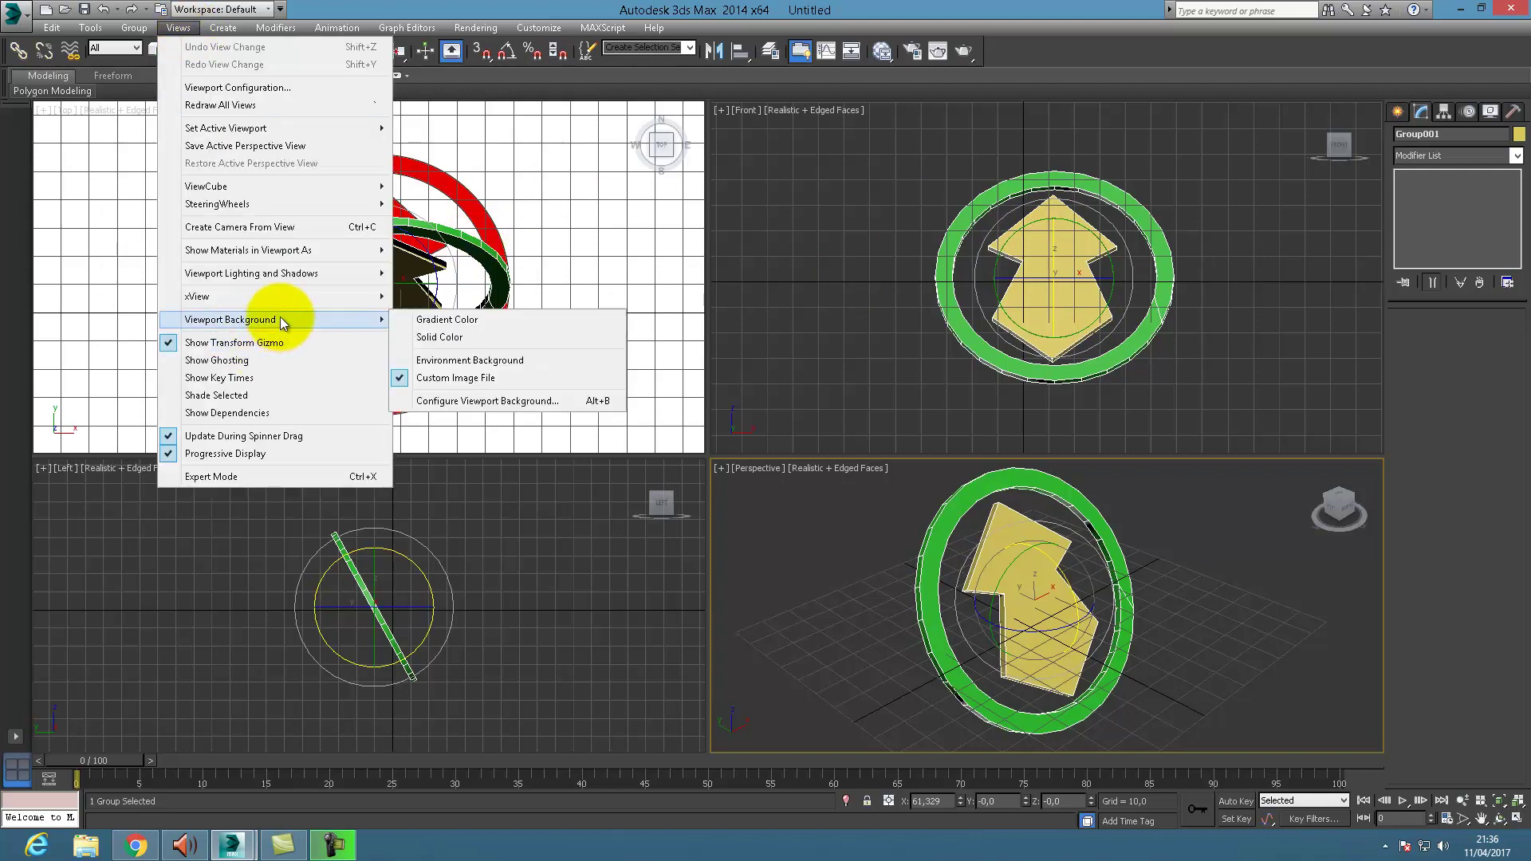
click(569, 401)
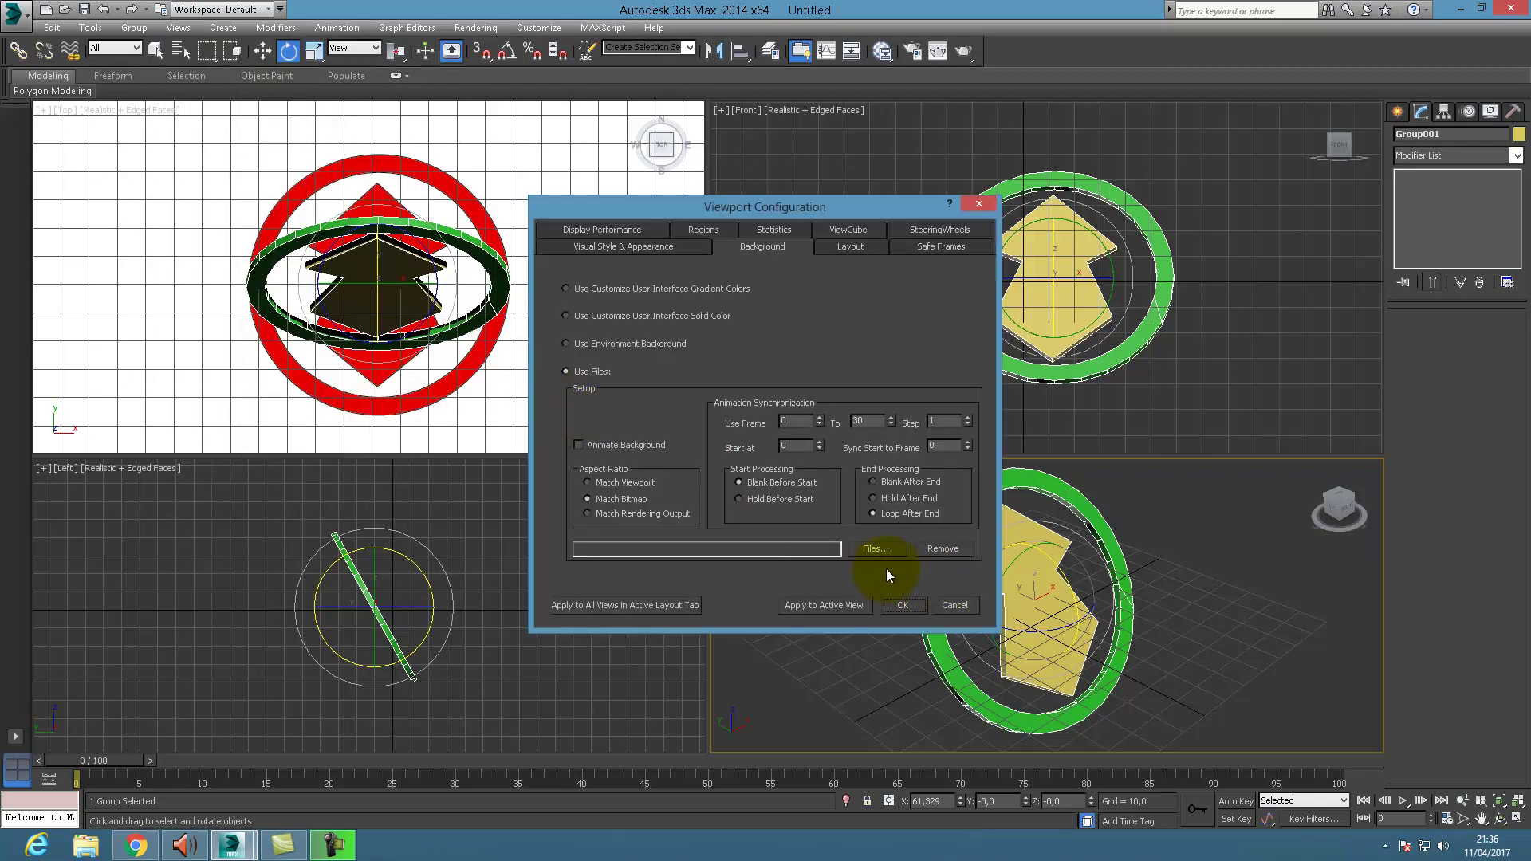
click(667, 608)
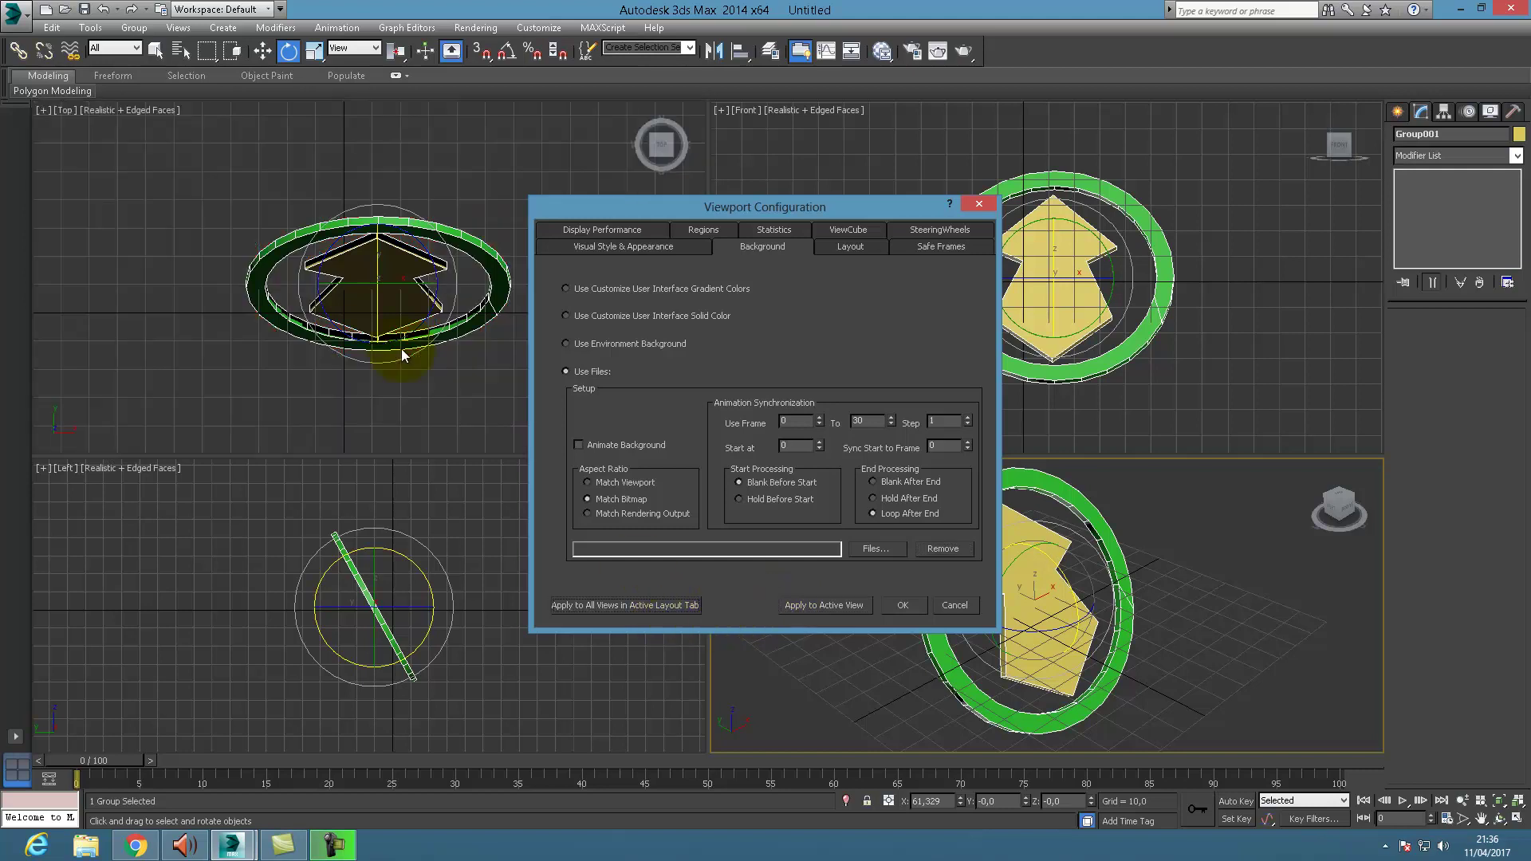
click(905, 605)
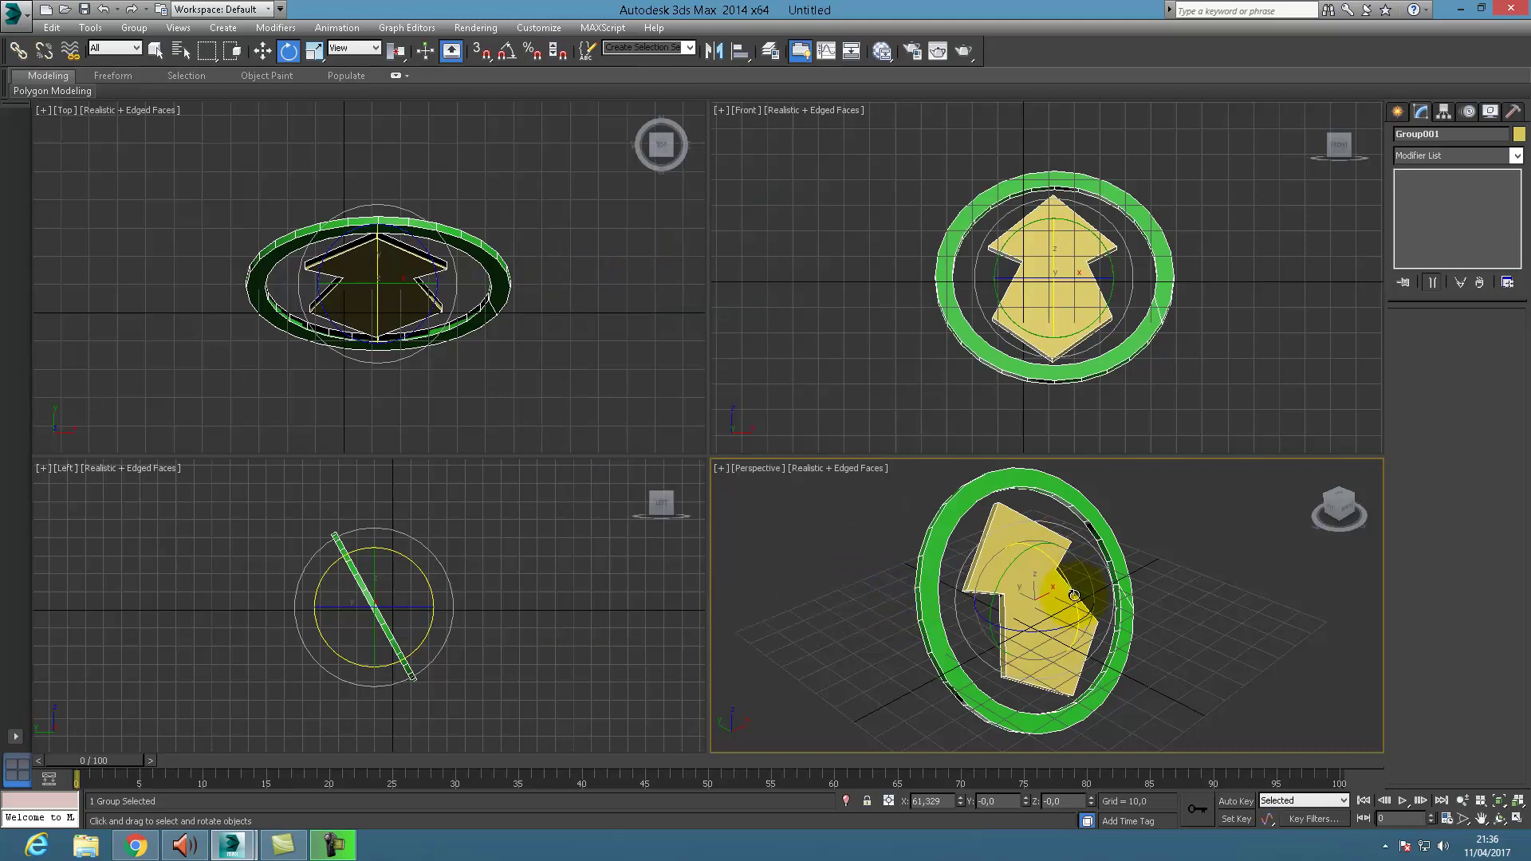
Deselect the logo group, maximize the Perspective viewport and orbit around to view the logo from the front
click(1206, 635)
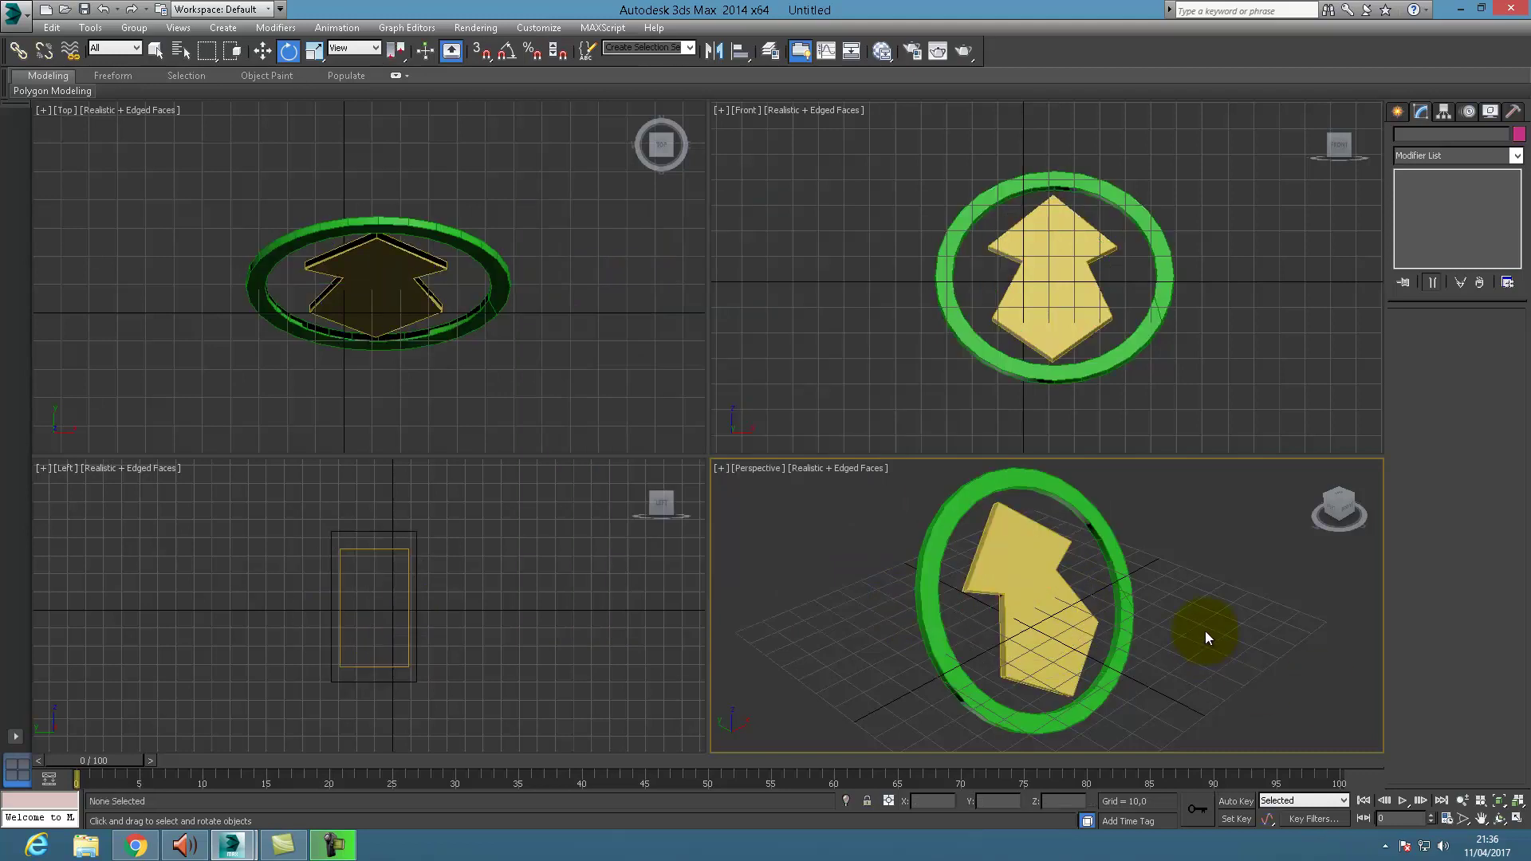
click(1517, 819)
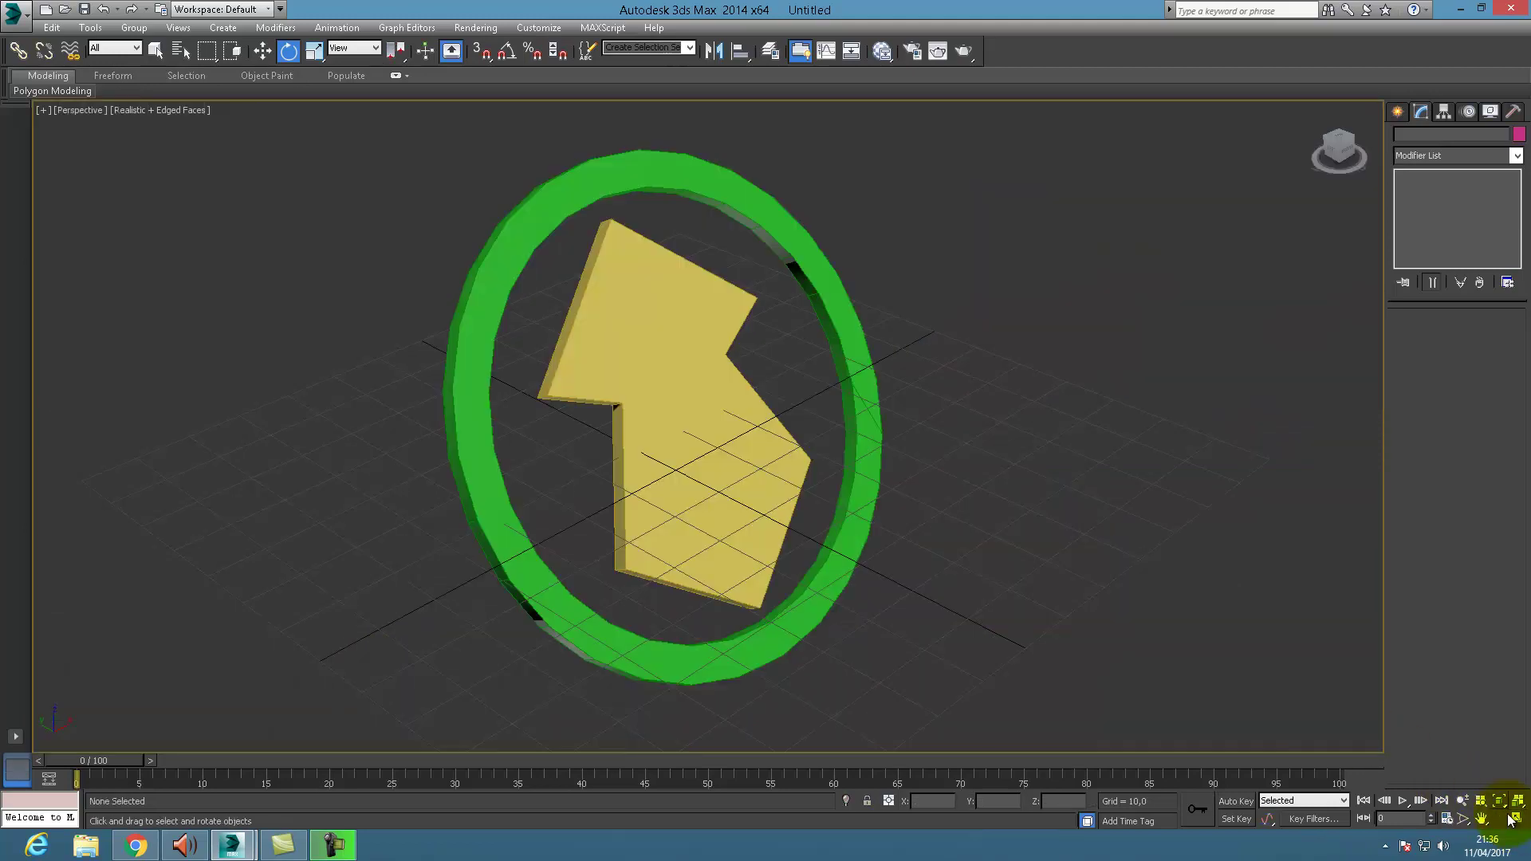
click(1500, 819)
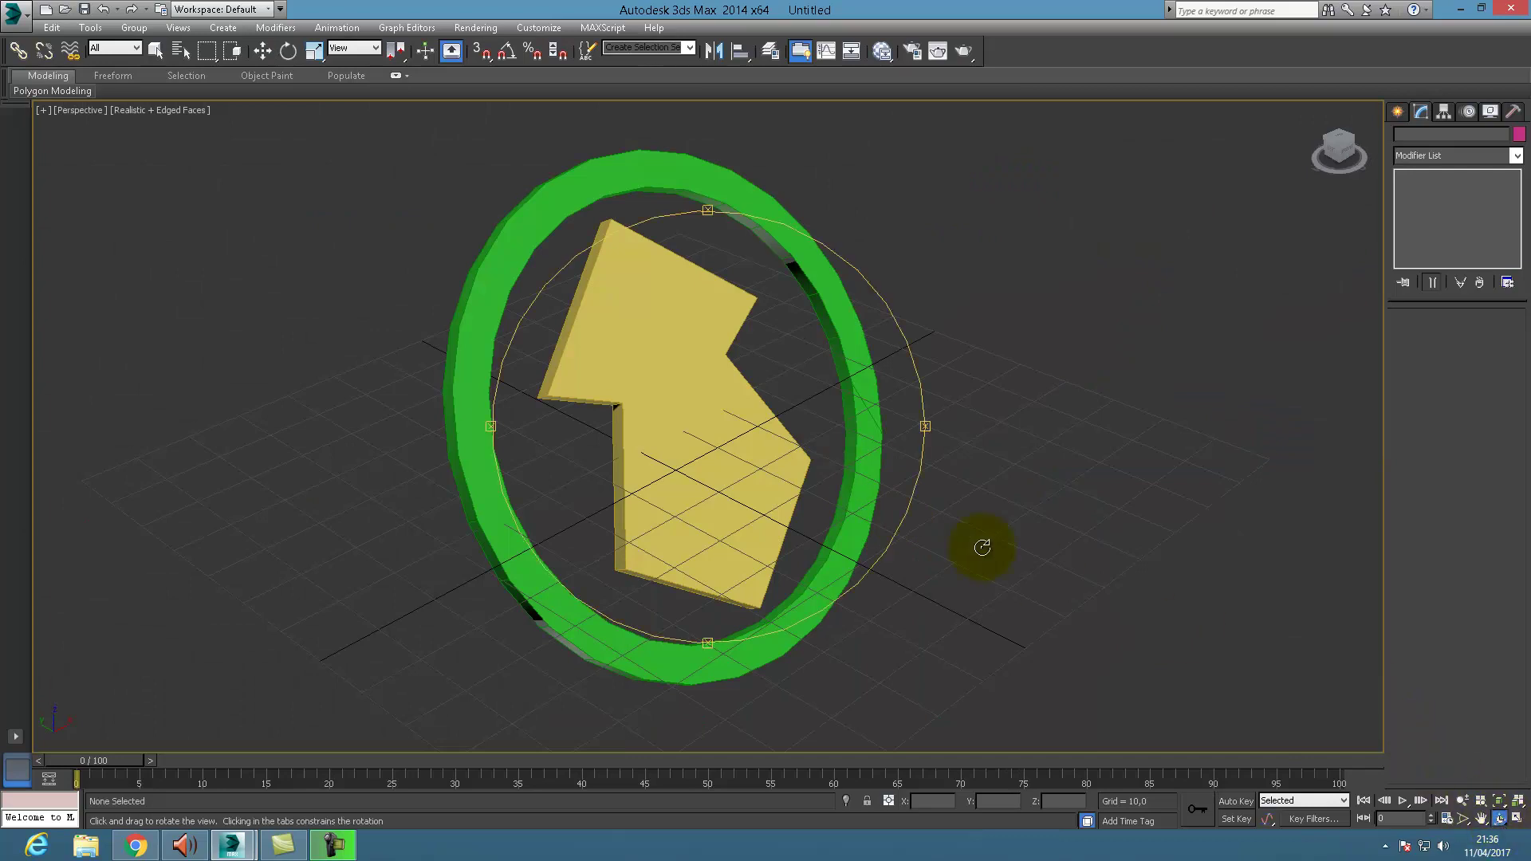
drag(771, 460, 654, 452)
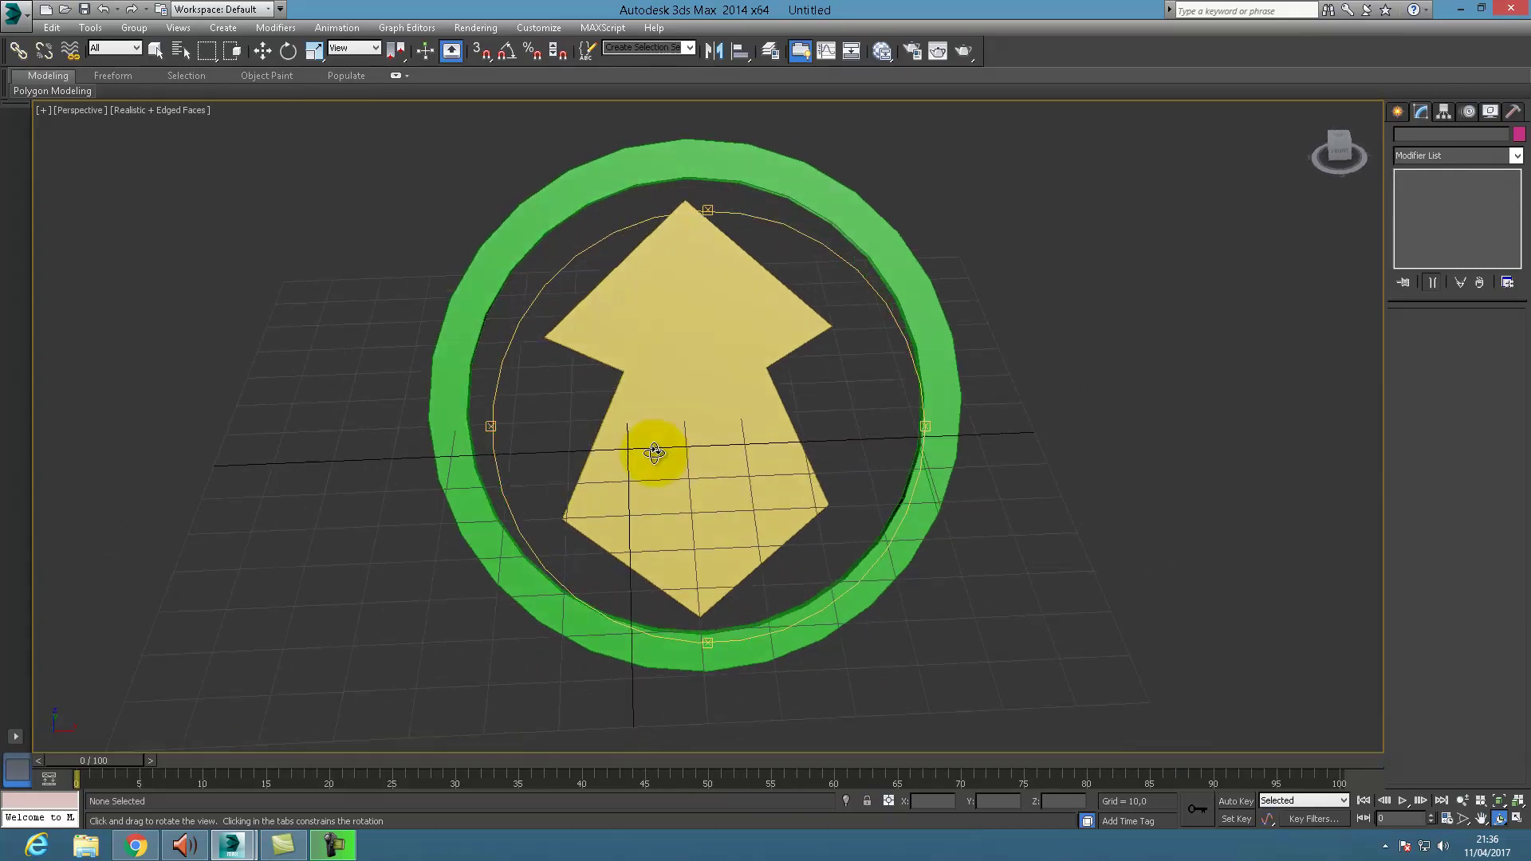